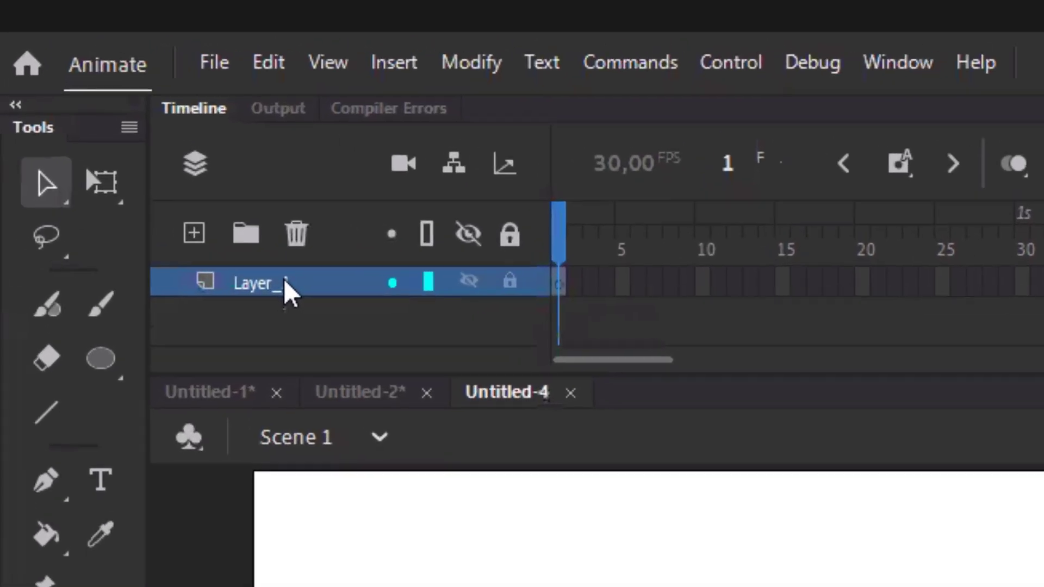
# Rename the existing layer as "tombol".
pyautogui.doubleClick(136, 139)
pyautogui.write('tomb')
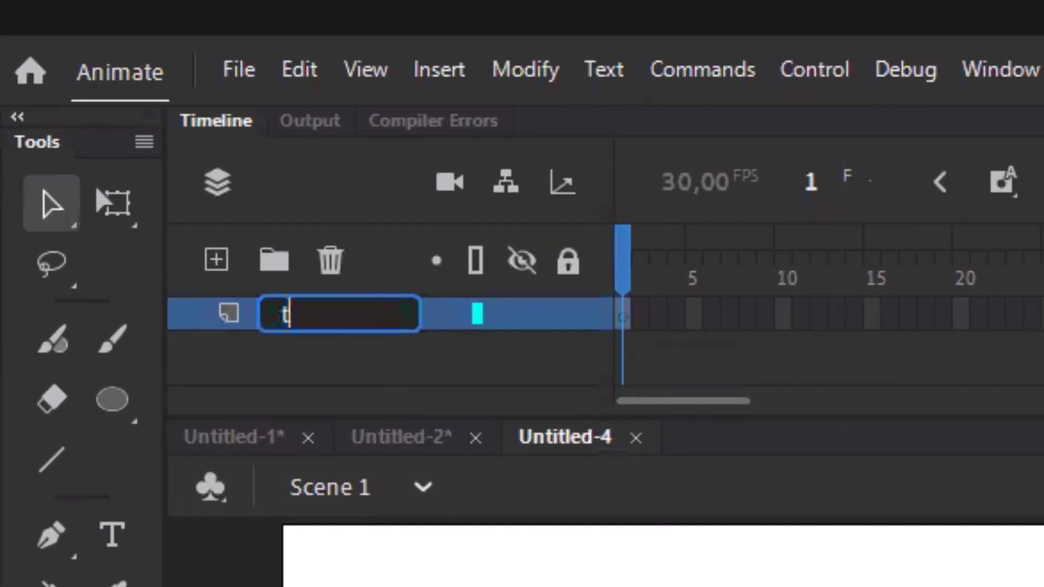
pyautogui.write('ol')
pyautogui.press('Return')
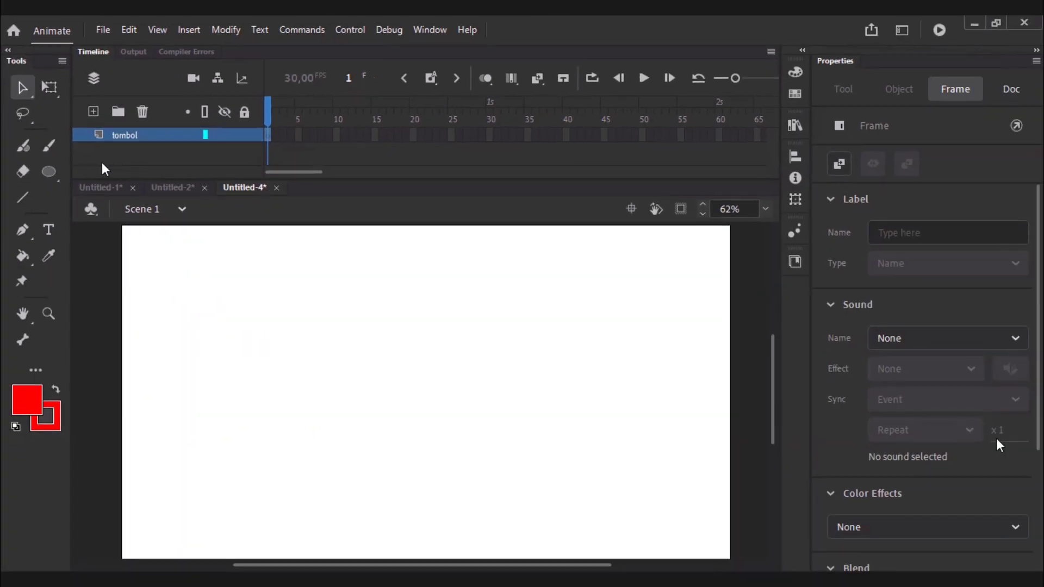
# Draw a dark red rectangle about 264 × 64 px with corner radius 10 near the stage's upper-left corner.
pyautogui.moveTo(49, 172); pyautogui.dragTo(130, 185)
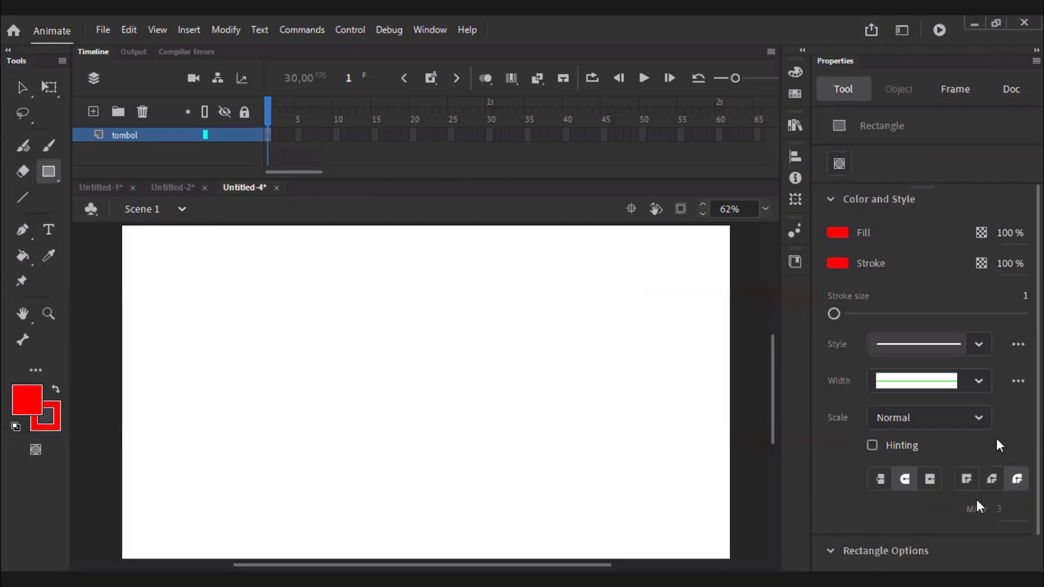
pyautogui.scroll(-1, 1000, 446)
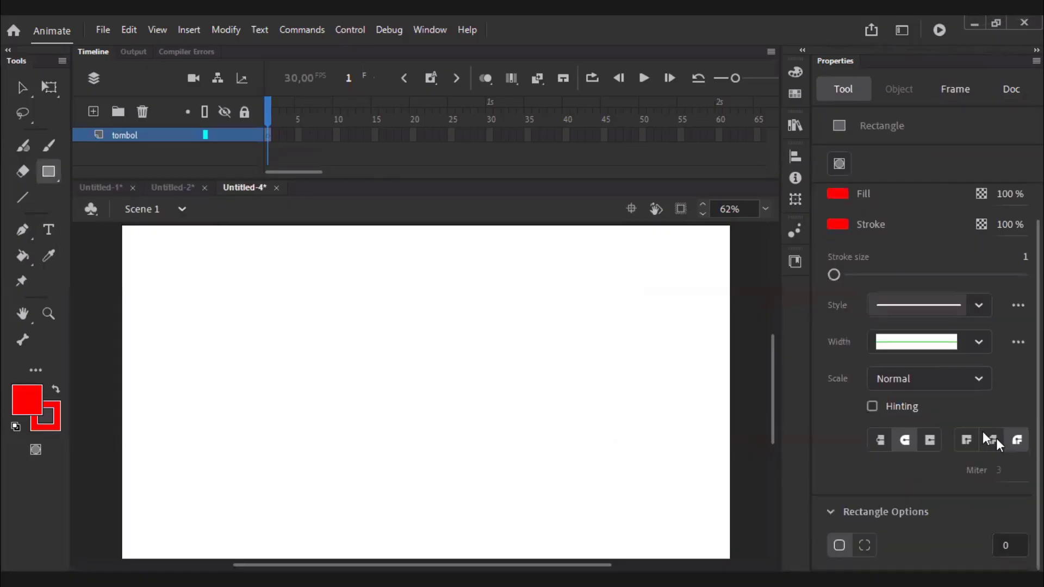
pyautogui.click(1010, 544)
pyautogui.write('10')
pyautogui.click(27, 401)
pyautogui.click(131, 297)
pyautogui.moveTo(140, 241); pyautogui.dragTo(266, 273)
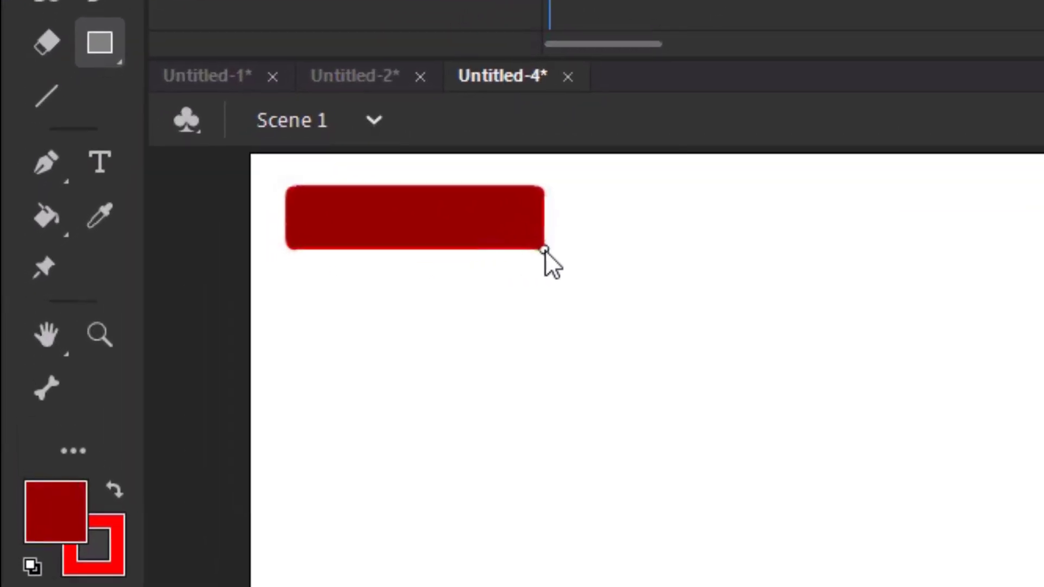
# Delete the bright red outline around the rounded rectangle.
pyautogui.press('v')
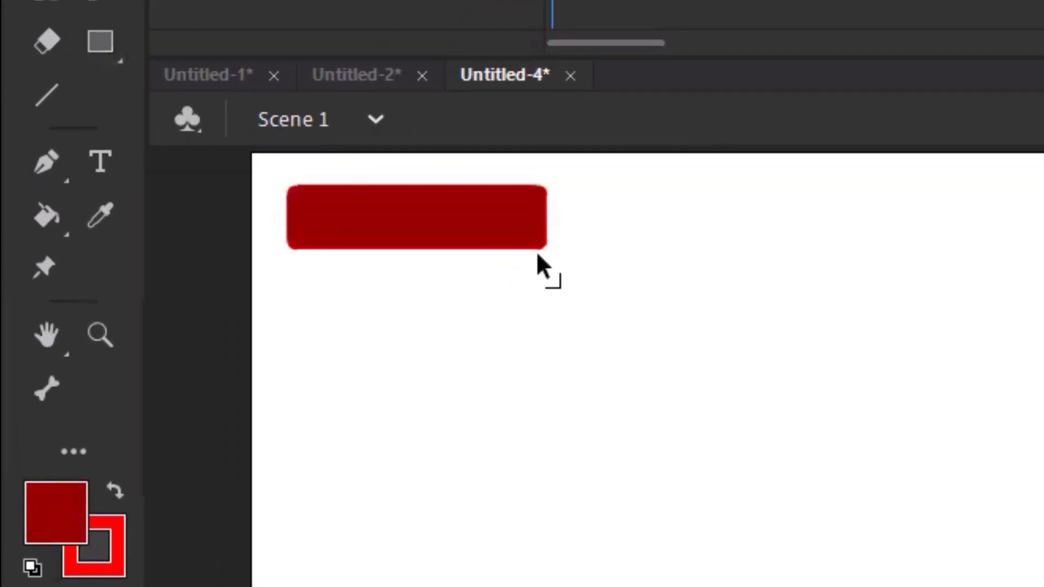
pyautogui.doubleClick(536, 250)
pyautogui.press('Delete')
# Add the static text "Beranda" just below the rounded rectangle.
pyautogui.press('z')
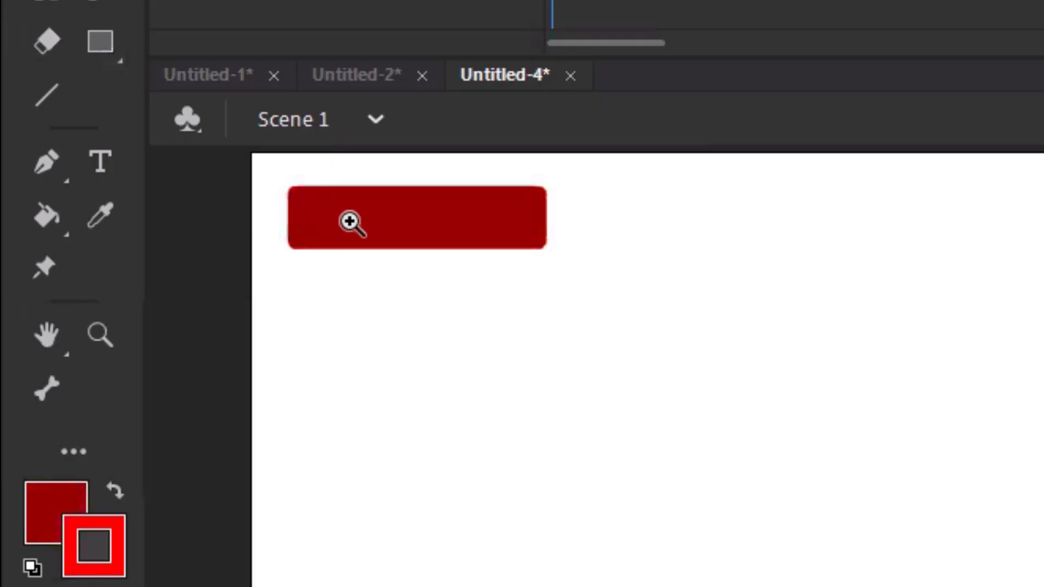
pyautogui.moveTo(252, 163); pyautogui.dragTo(596, 294)
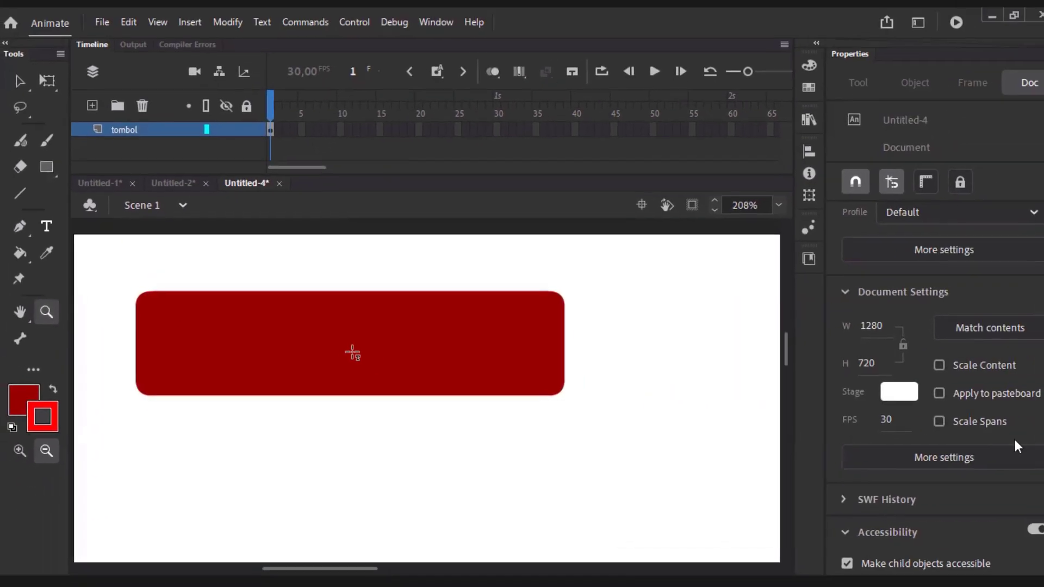
pyautogui.press('t')
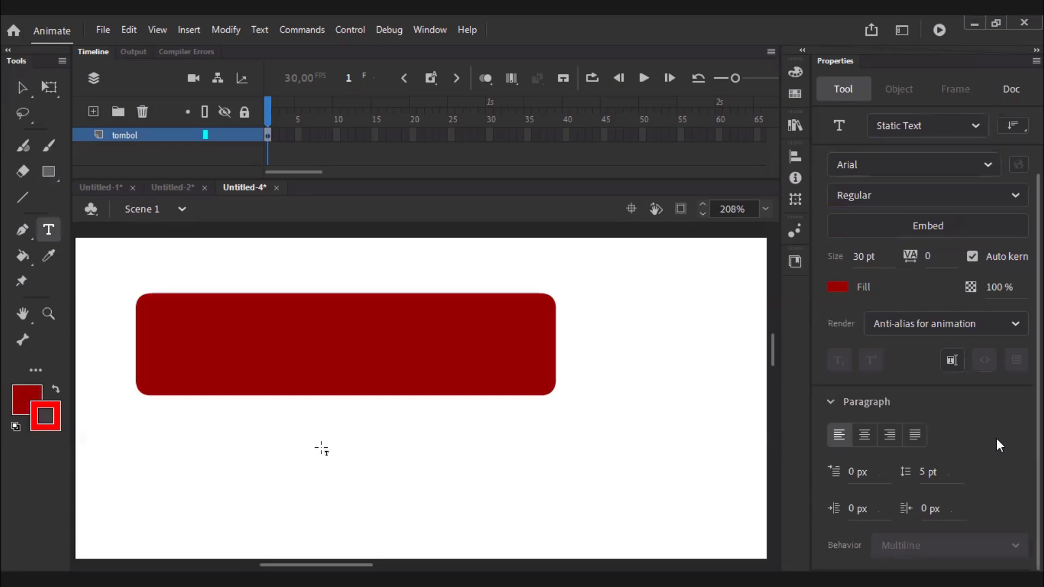
pyautogui.click(323, 435)
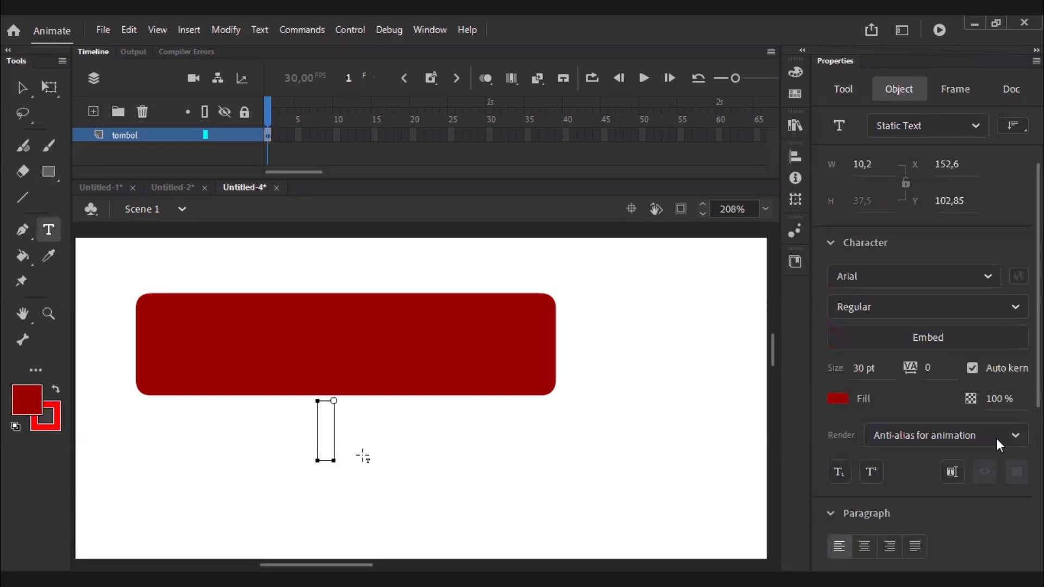
pyautogui.write('B')
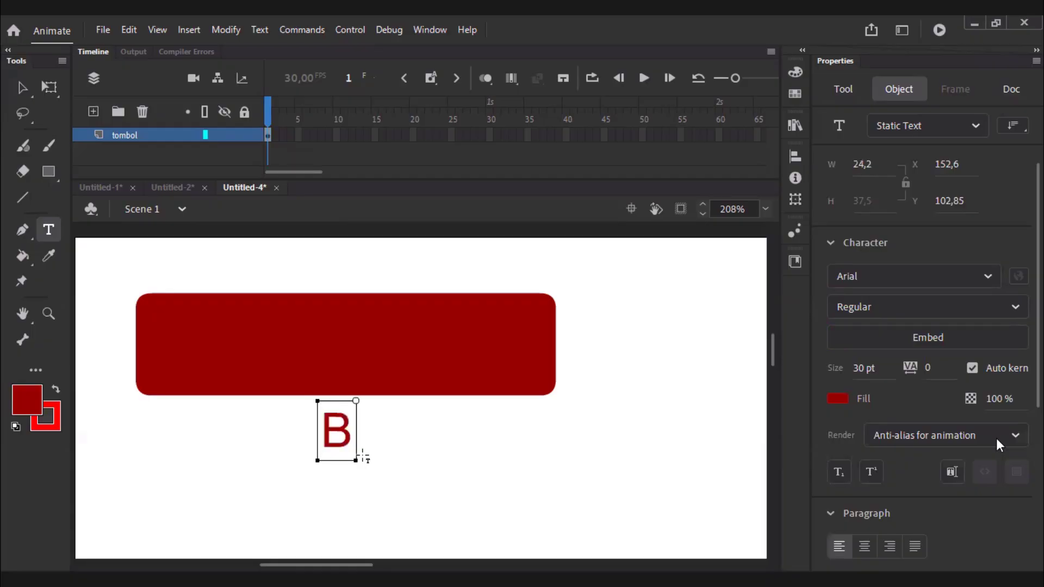
pyautogui.write('eranda')
pyautogui.press('BackSpace')
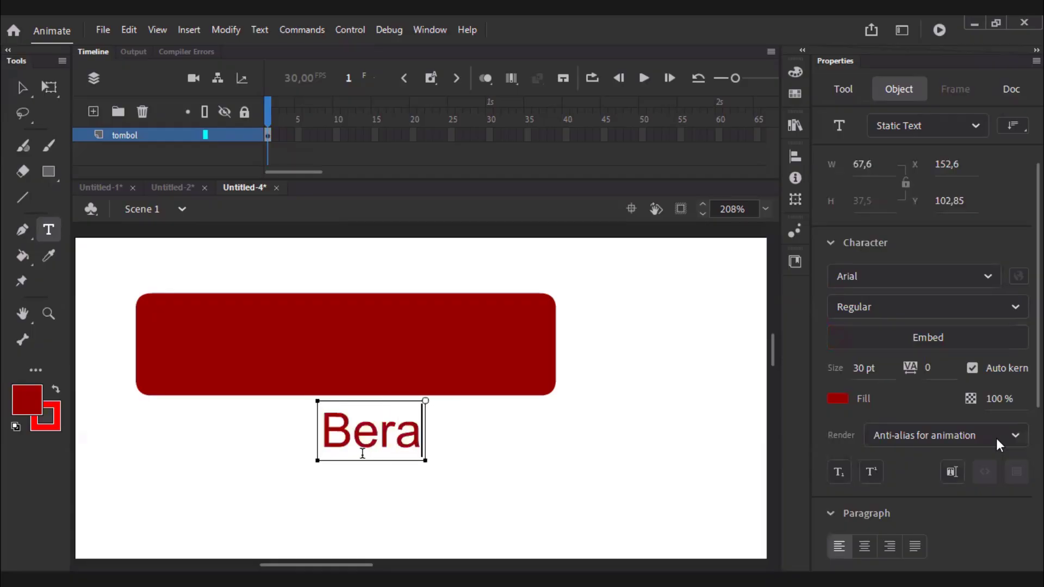
pyautogui.write('nda')
pyautogui.click(21, 87)
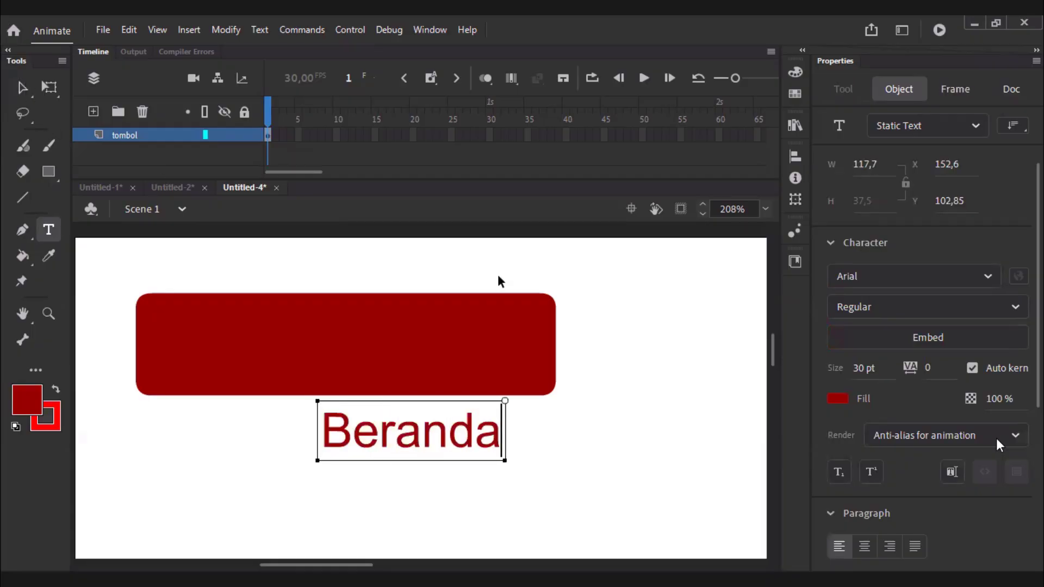
# Colour the "Beranda" text white and move it onto the middle of the dark red rectangle.
pyautogui.click(838, 399)
pyautogui.click(603, 312)
pyautogui.moveTo(392, 403); pyautogui.dragTo(378, 338)
# Set the "Beranda" text to Bold with centred paragraph alignment.
pyautogui.click(998, 307)
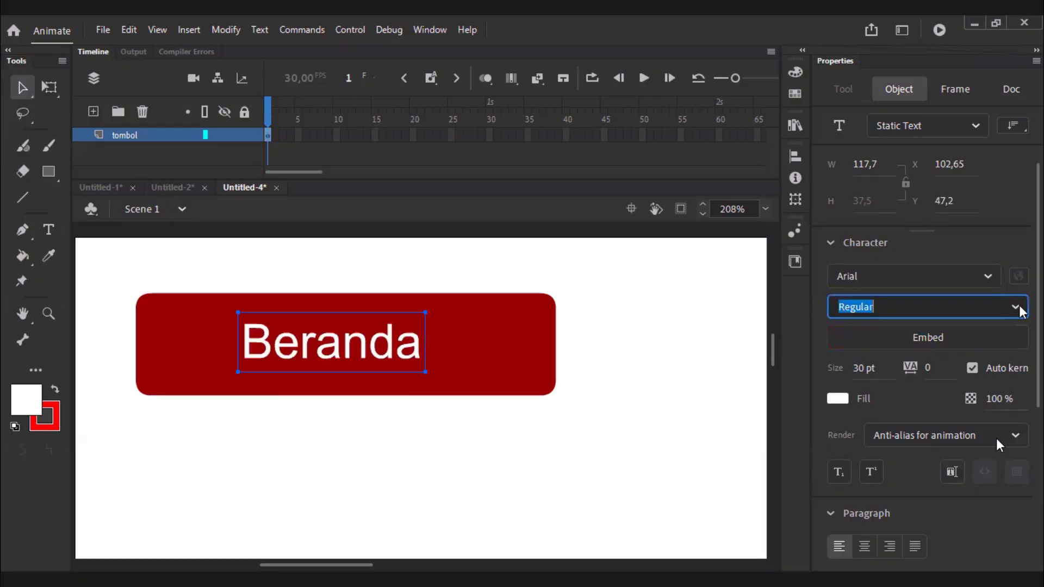
pyautogui.click(1018, 307)
pyautogui.click(910, 488)
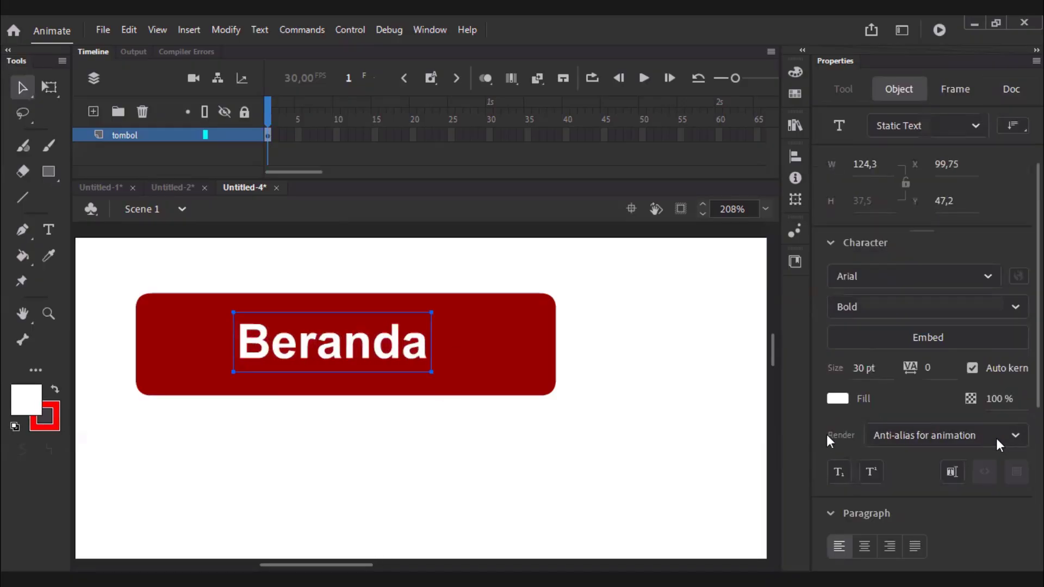
pyautogui.scroll(-5, 998, 443)
pyautogui.click(866, 263)
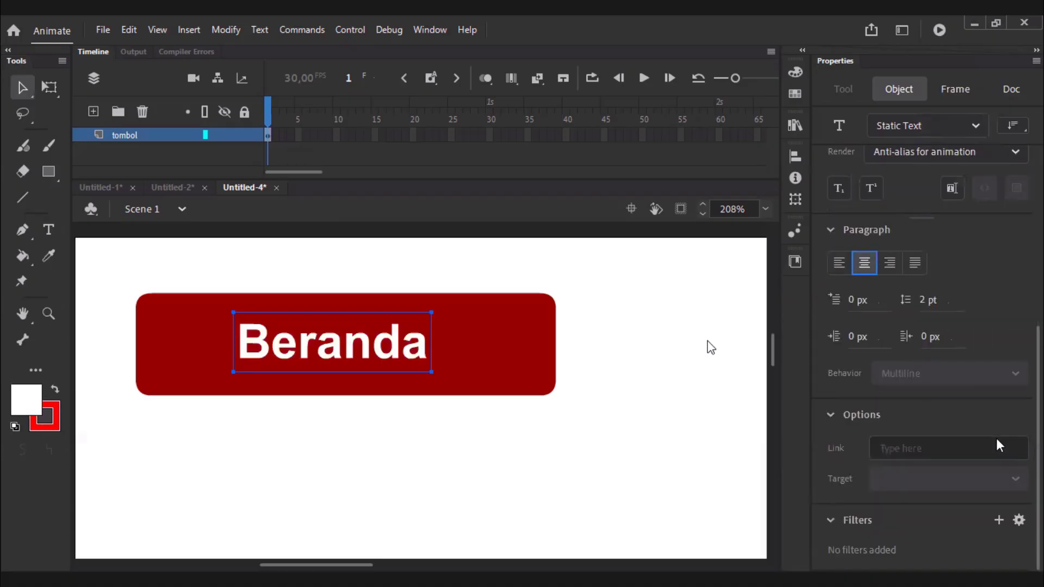
# Shift the "Beranda" text slightly to the right within the rectangle to centre it better.
pyautogui.click(621, 422)
pyautogui.moveTo(382, 344); pyautogui.dragTo(389, 345)
pyautogui.click(407, 437)
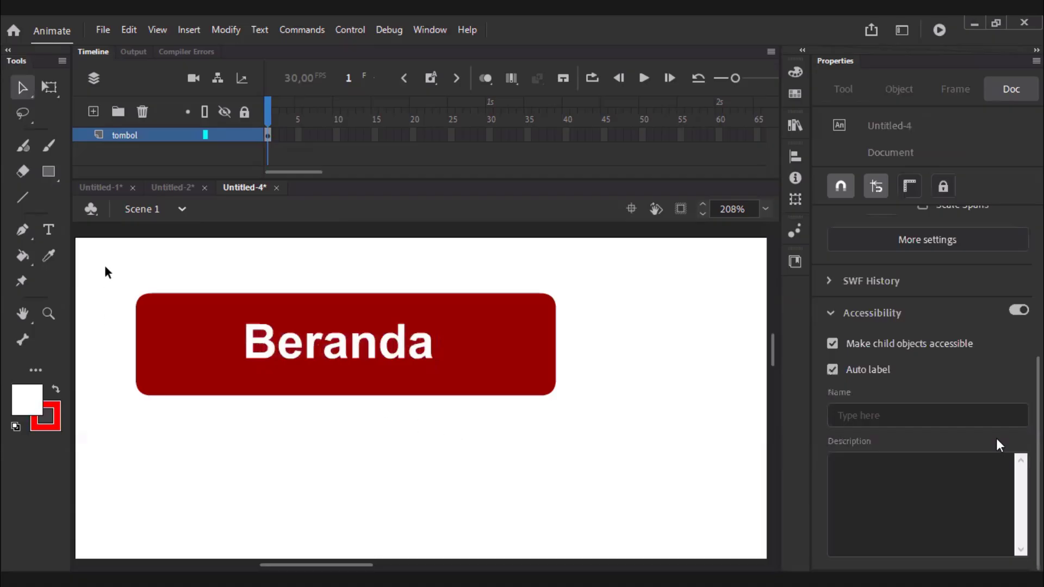
pyautogui.moveTo(106, 268); pyautogui.dragTo(132, 279)
pyautogui.click(266, 364)
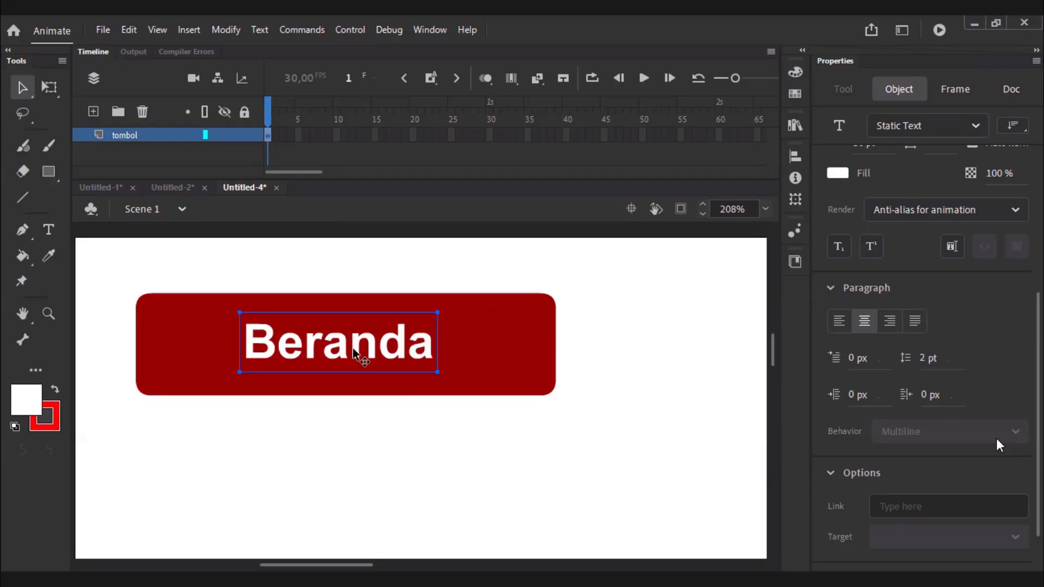
pyautogui.click(399, 467)
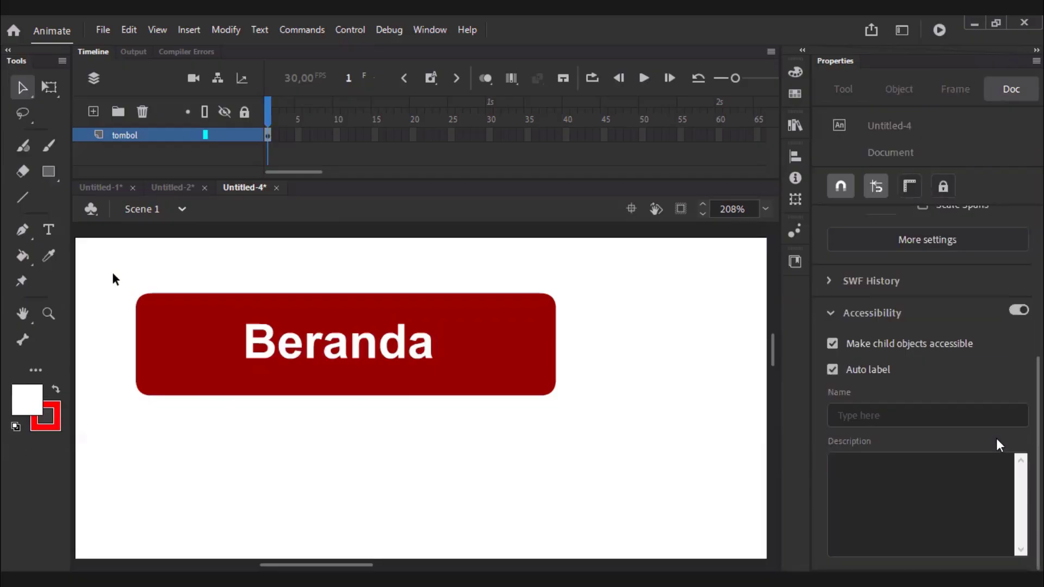
# Convert the rectangle and its text together into a Button symbol named "tombol beranda".
pyautogui.moveTo(113, 274); pyautogui.dragTo(592, 433)
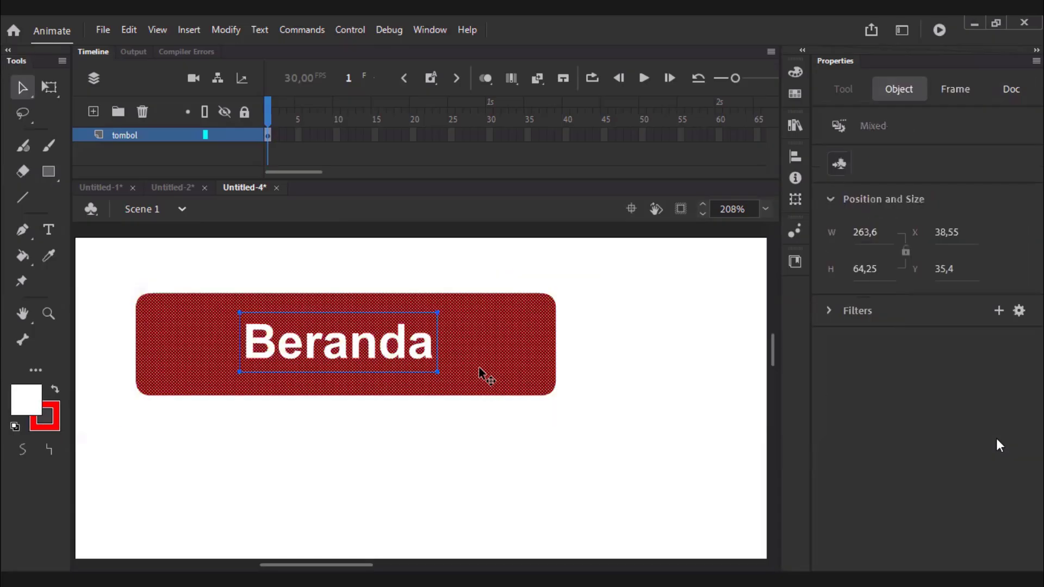
pyautogui.rightClick(482, 373)
pyautogui.click(577, 513)
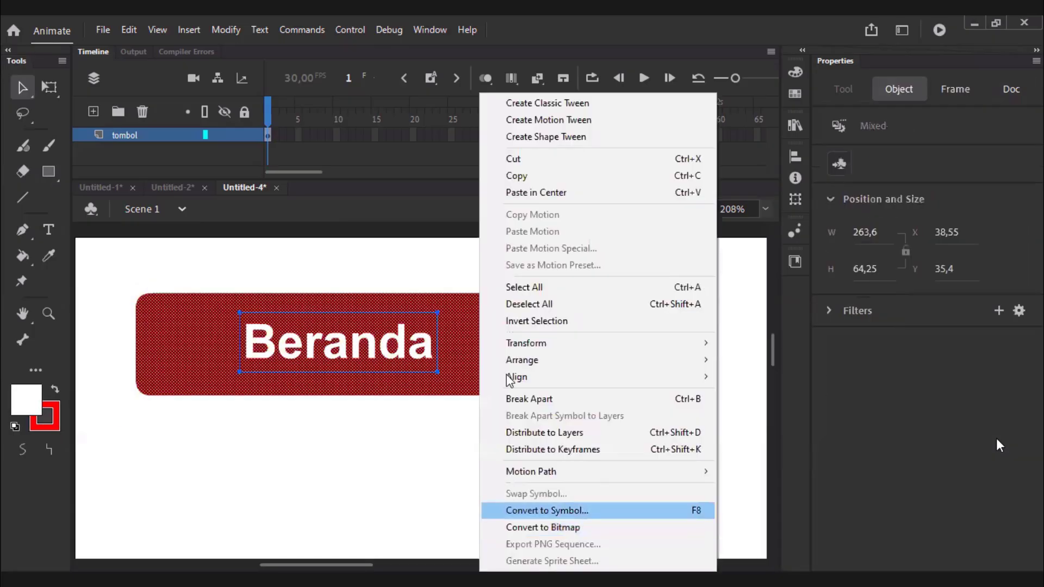
pyautogui.click(546, 277)
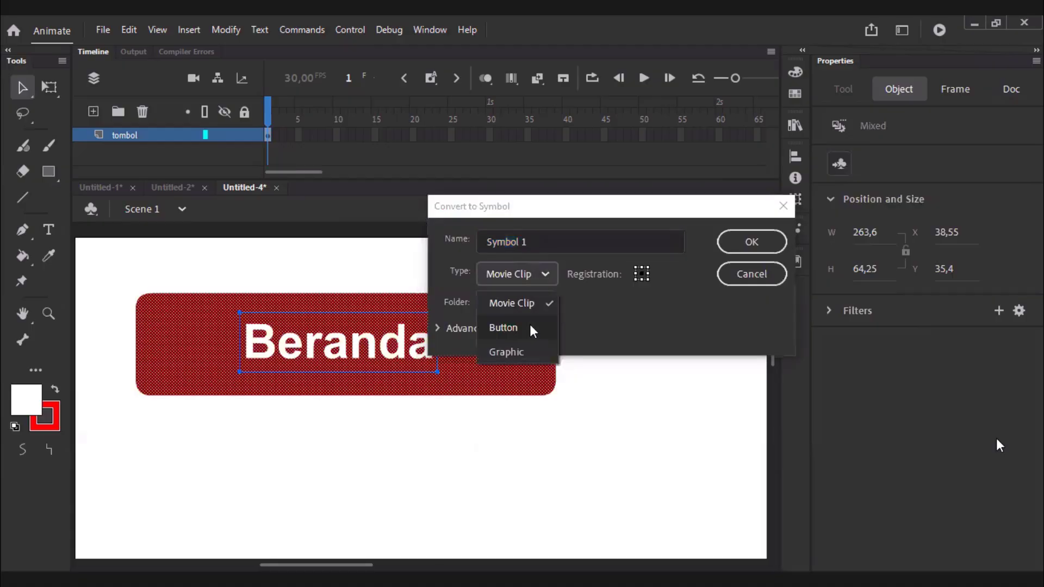
pyautogui.click(533, 329)
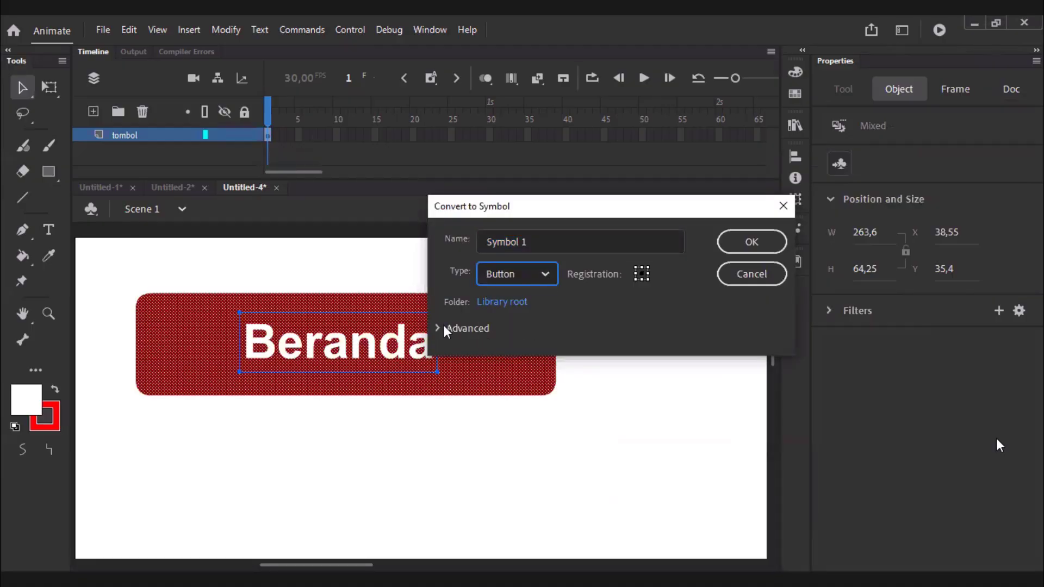
pyautogui.moveTo(548, 241); pyautogui.dragTo(439, 238)
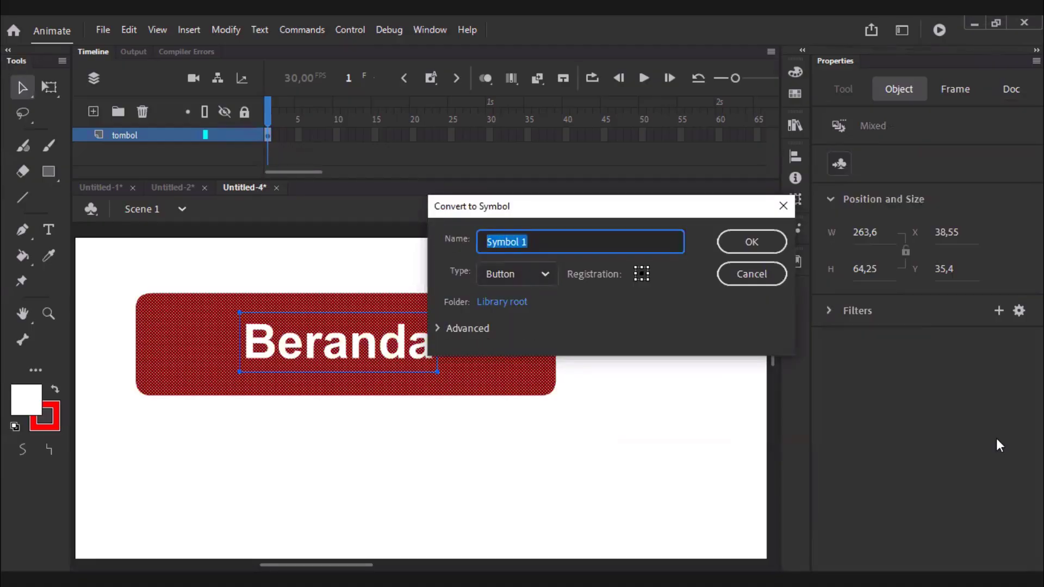
pyautogui.write('tombol beran')
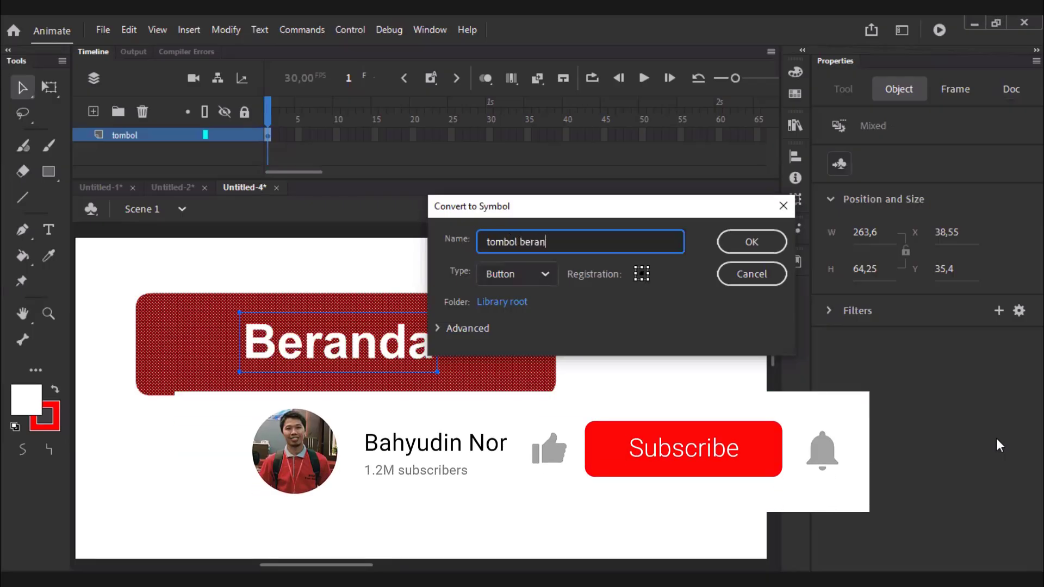
pyautogui.write('da')
pyautogui.press('Return')
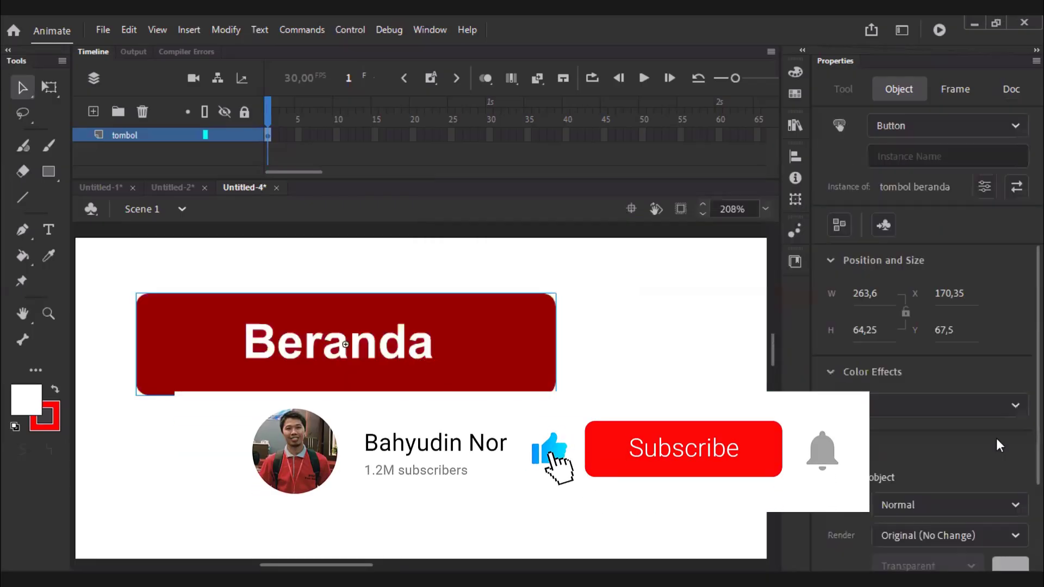
# Open the "tombol beranda" symbol for editing and insert a keyframe in its Over state.
pyautogui.doubleClick(519, 375)
pyautogui.click(303, 152)
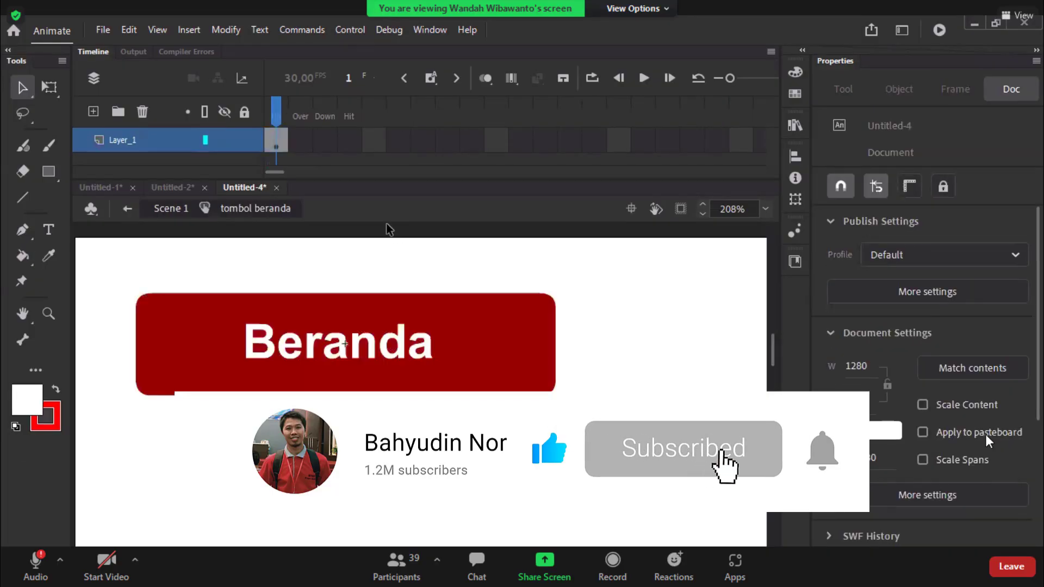
pyautogui.rightClick(301, 142)
pyautogui.click(381, 236)
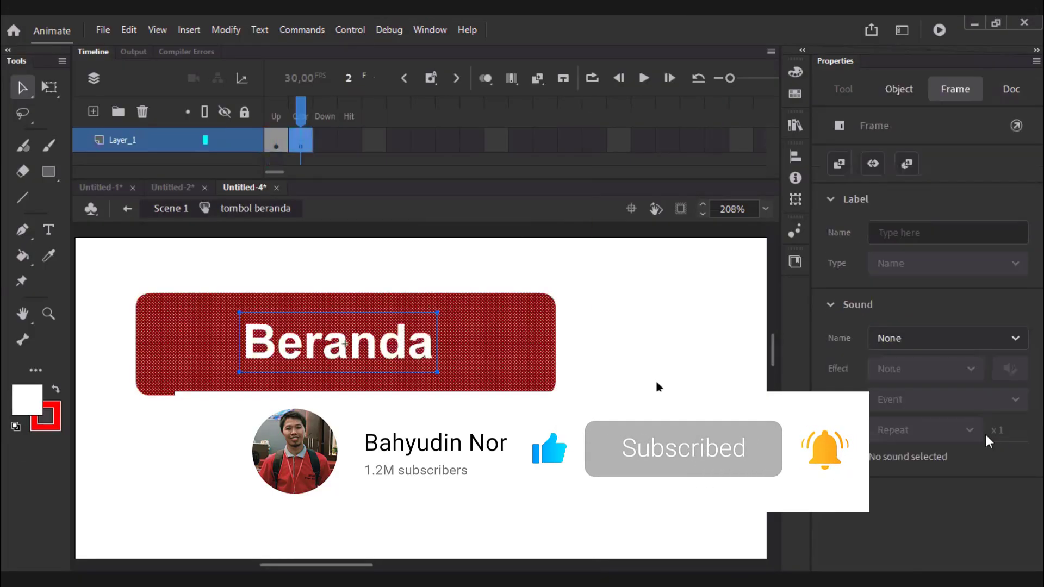
# Recolour the rectangle in the Over state to a much darker red.
pyautogui.click(656, 383)
pyautogui.click(529, 351)
pyautogui.click(795, 73)
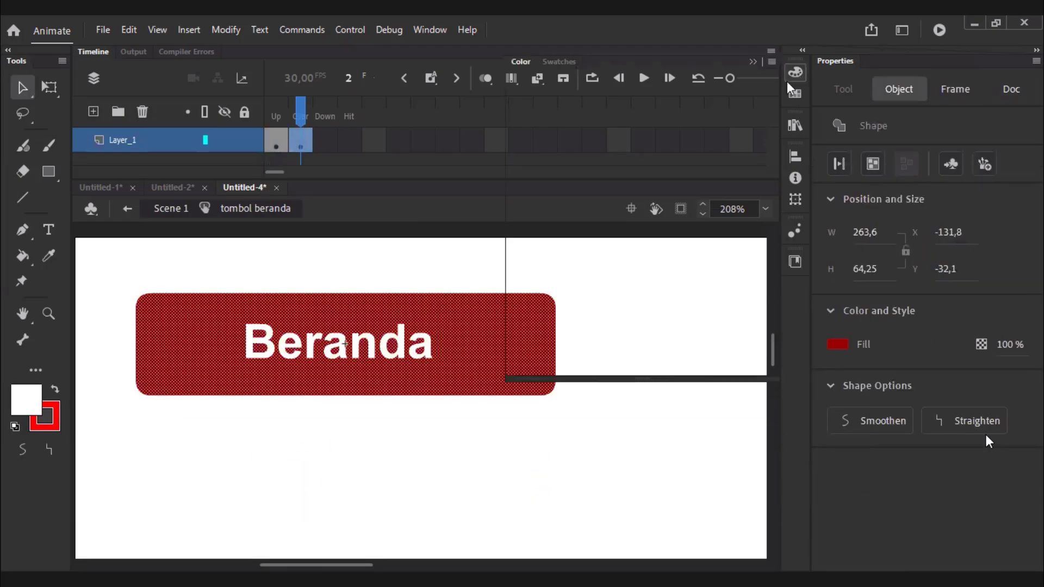
pyautogui.moveTo(626, 219); pyautogui.dragTo(632, 235)
pyautogui.click(646, 454)
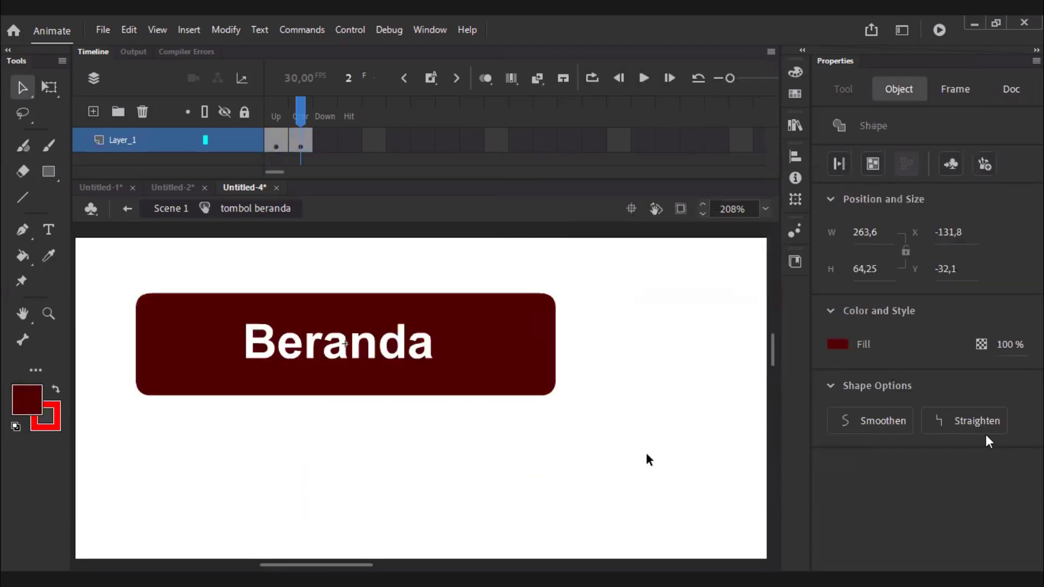
pyautogui.click(326, 141)
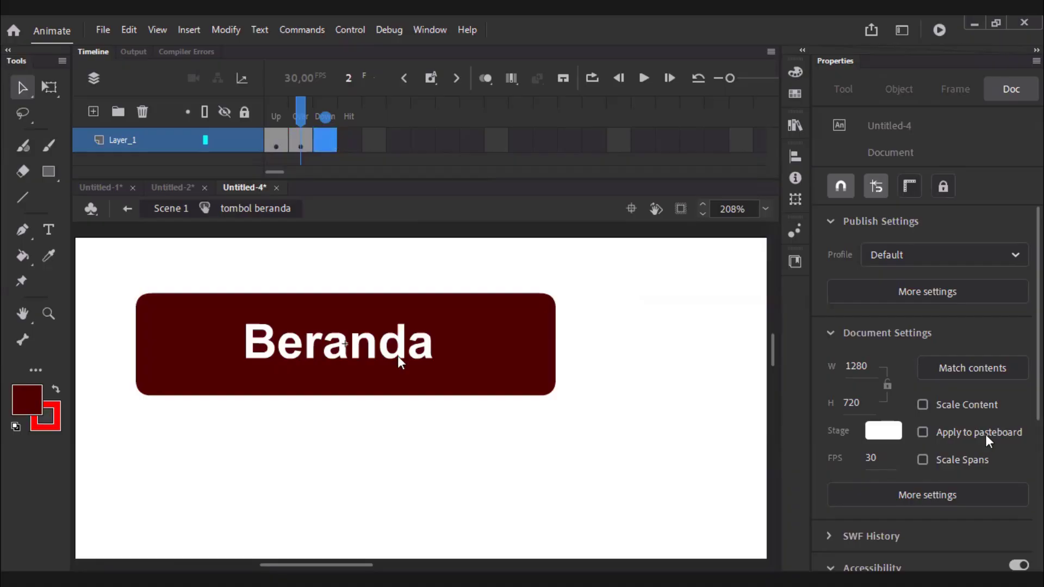
pyautogui.rightClick(331, 141)
pyautogui.click(725, 370)
# Move the Over state's "Beranda" text onto a new layer, in the Over frame and at its original position.
pyautogui.click(298, 146)
pyautogui.click(387, 430)
pyautogui.click(386, 355)
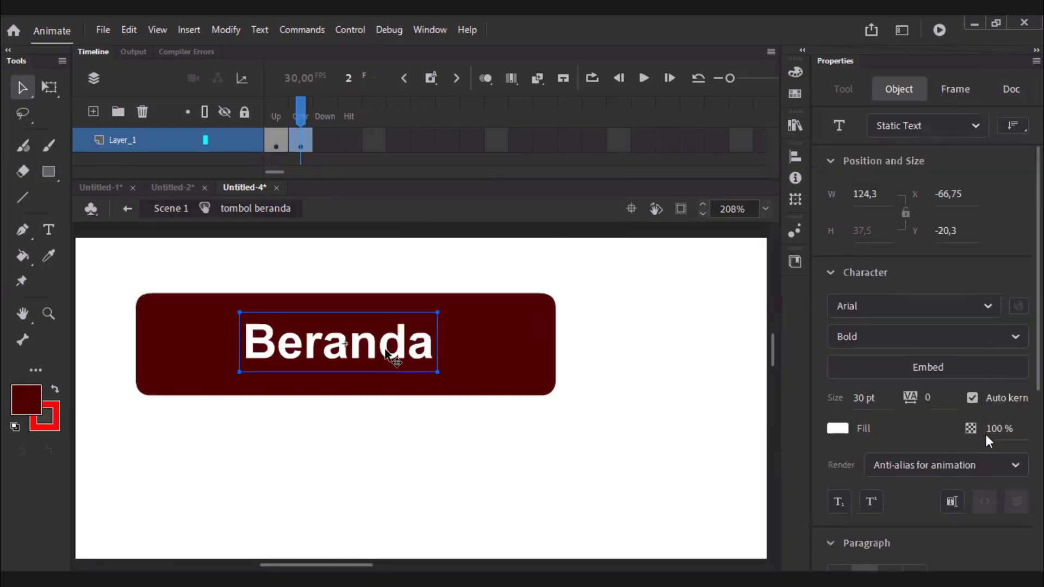
pyautogui.hotkey('ctrl', 'x')
pyautogui.click(93, 111)
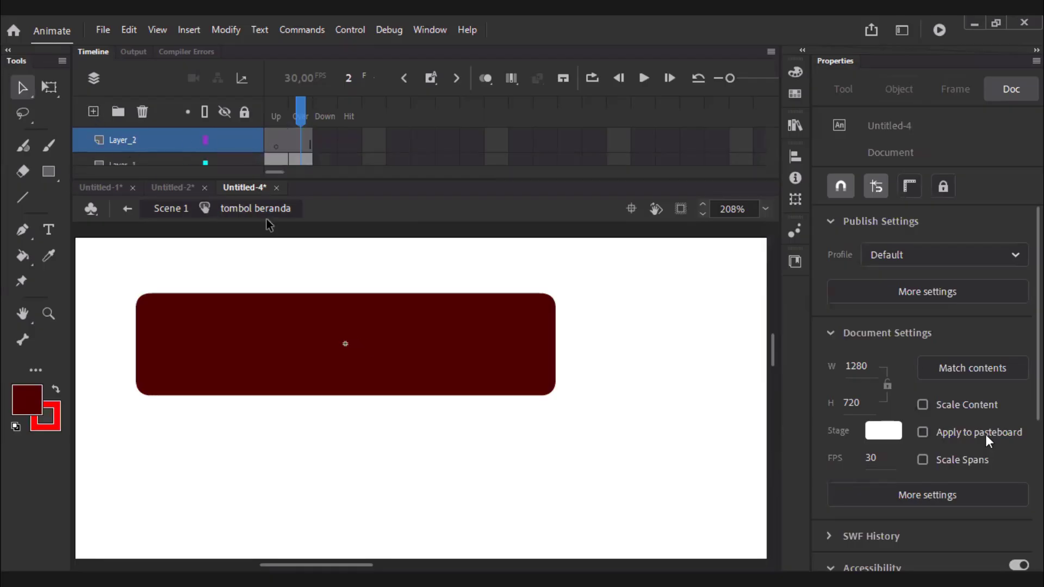
pyautogui.hotkey('ctrl', 'shift', 'v')
# Remove the Up state's "Beranda" text from the rectangle's layer and shift Layer_2's text keyframe from Over to Up.
pyautogui.click(276, 117)
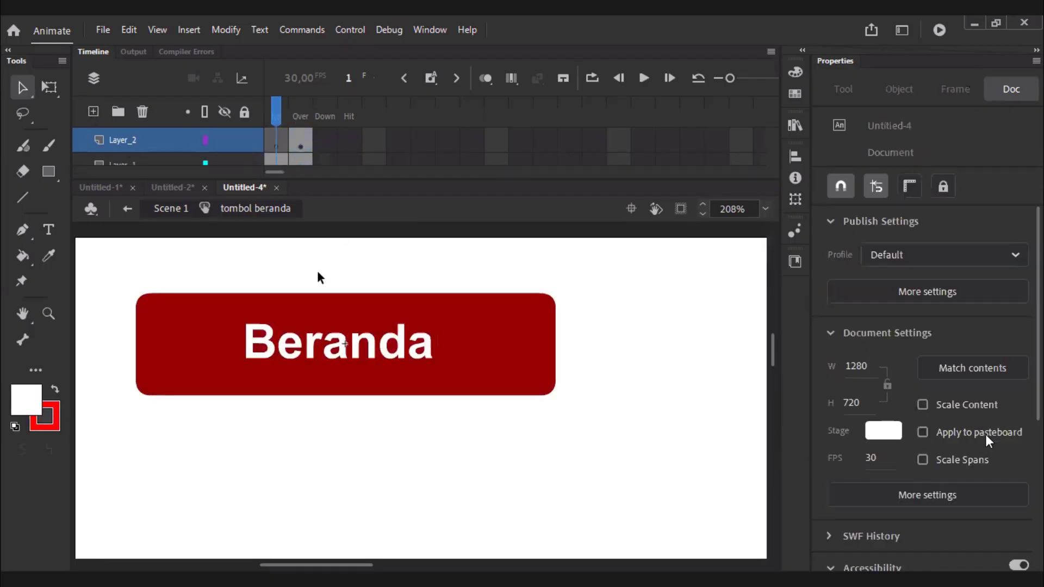
pyautogui.click(381, 359)
pyautogui.hotkey('ctrl', 'x')
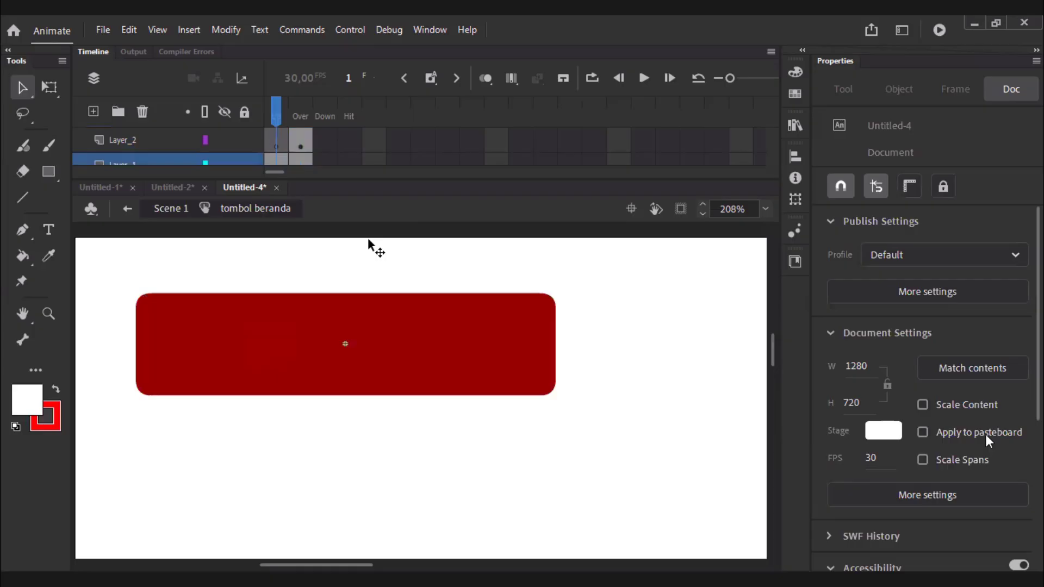
pyautogui.click(302, 145)
pyautogui.moveTo(300, 146); pyautogui.dragTo(278, 145)
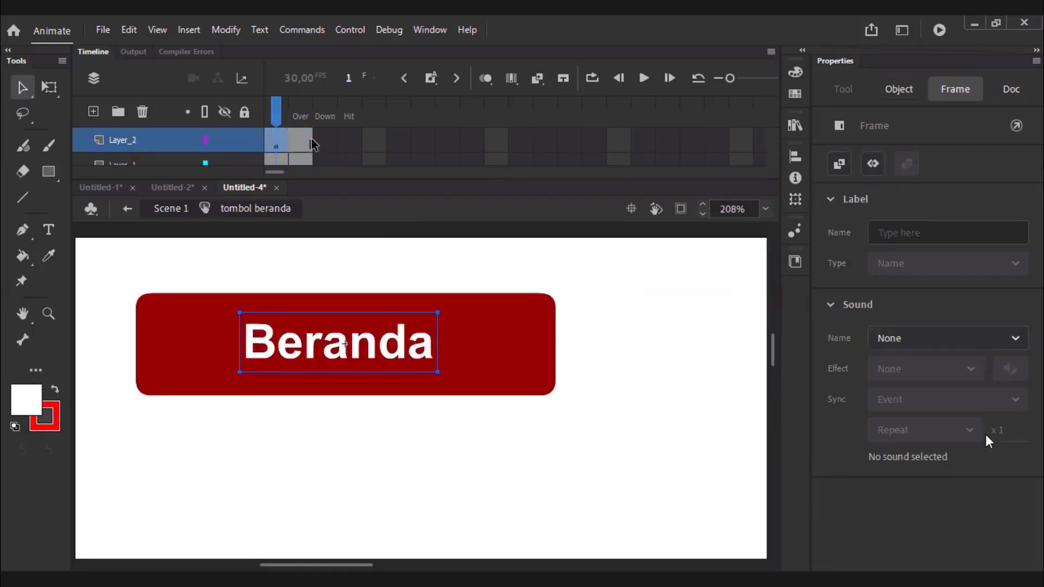
pyautogui.click(408, 471)
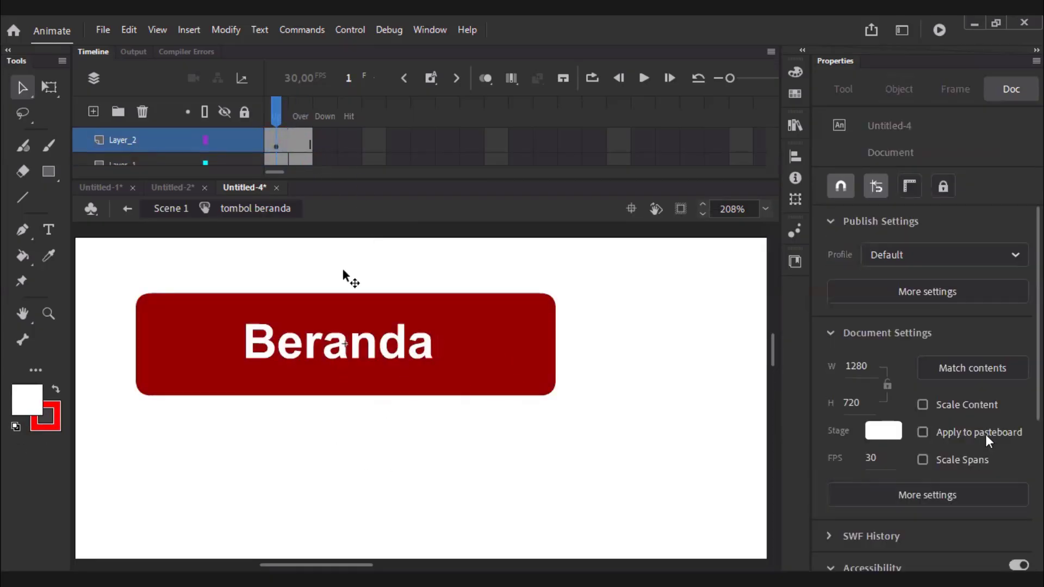
pyautogui.click(300, 116)
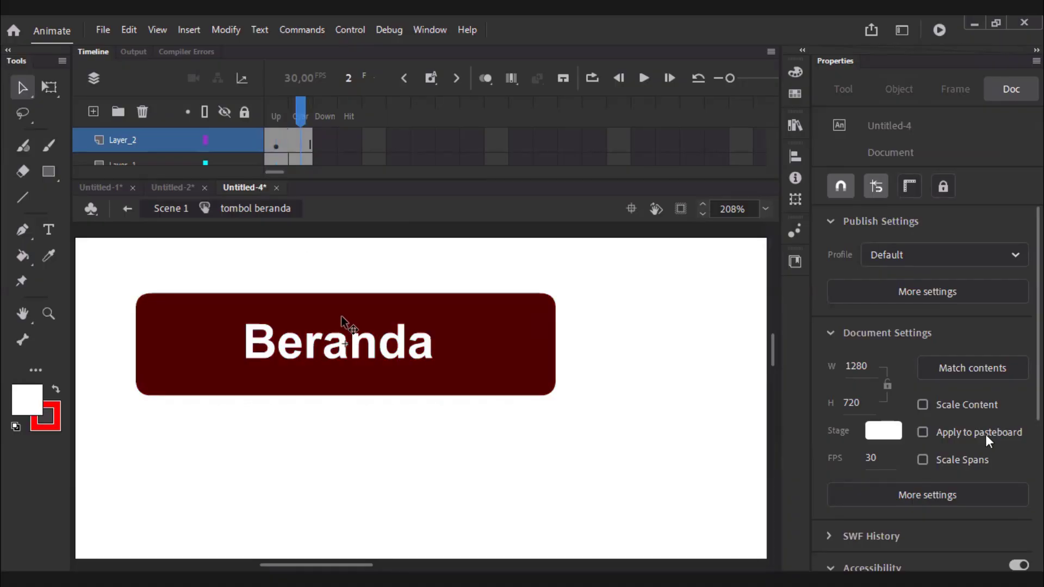
# Insert a keyframe in the Down state of Layer_1 and recolour its rectangle to green.
pyautogui.click(325, 158)
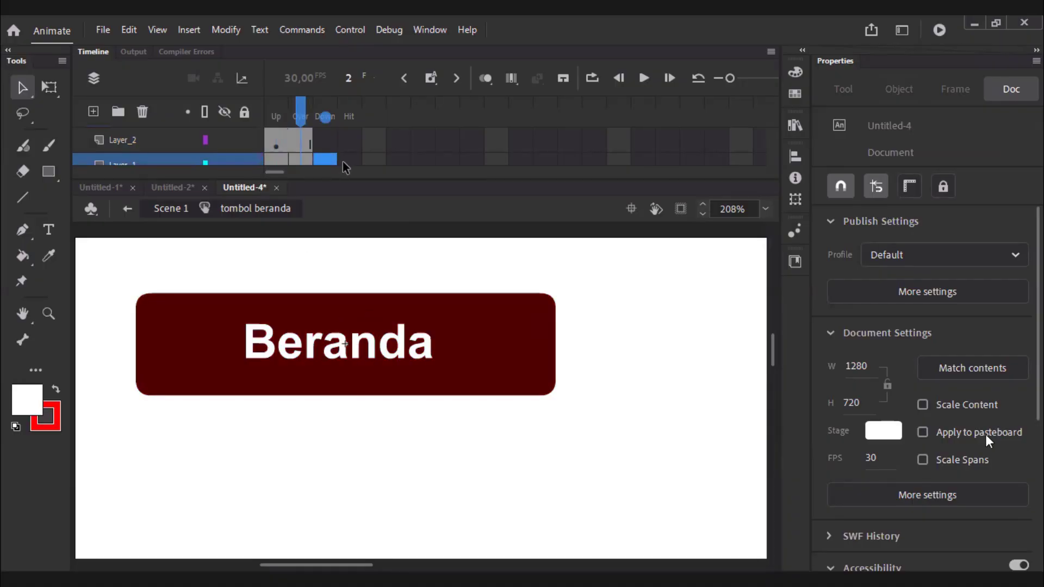
pyautogui.rightClick(330, 163)
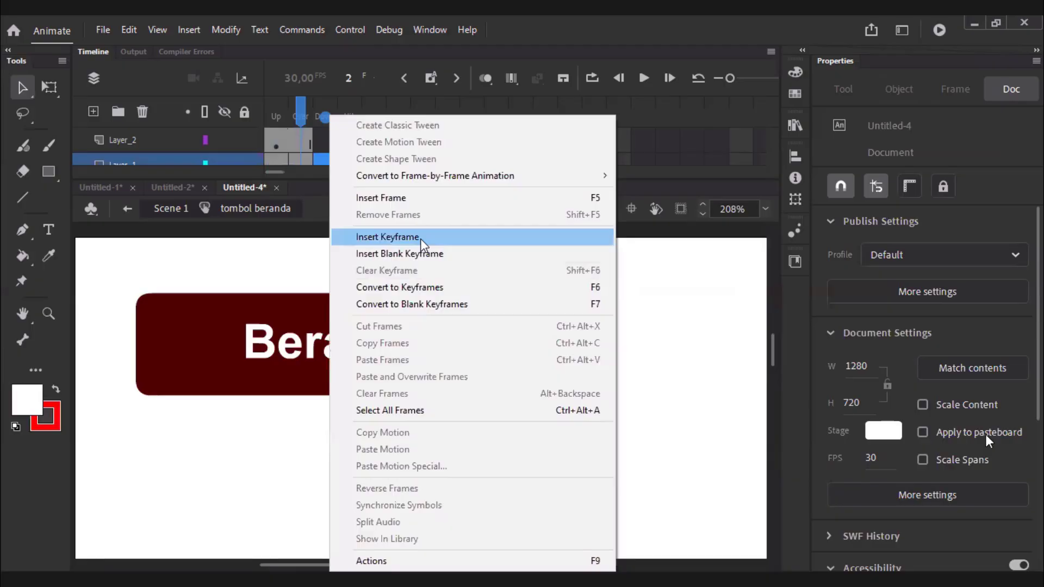
pyautogui.click(422, 240)
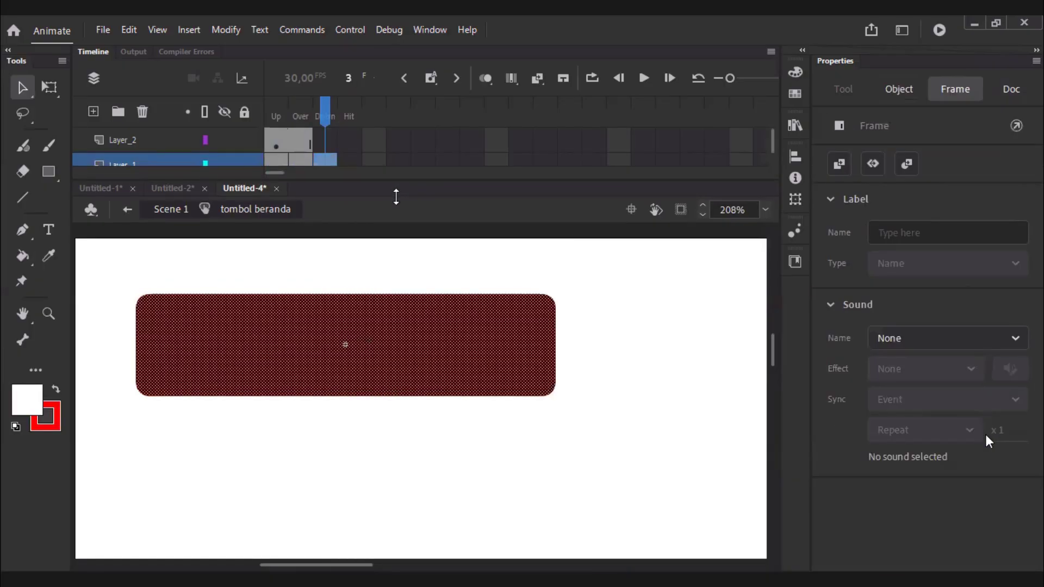
pyautogui.moveTo(396, 178); pyautogui.dragTo(397, 195)
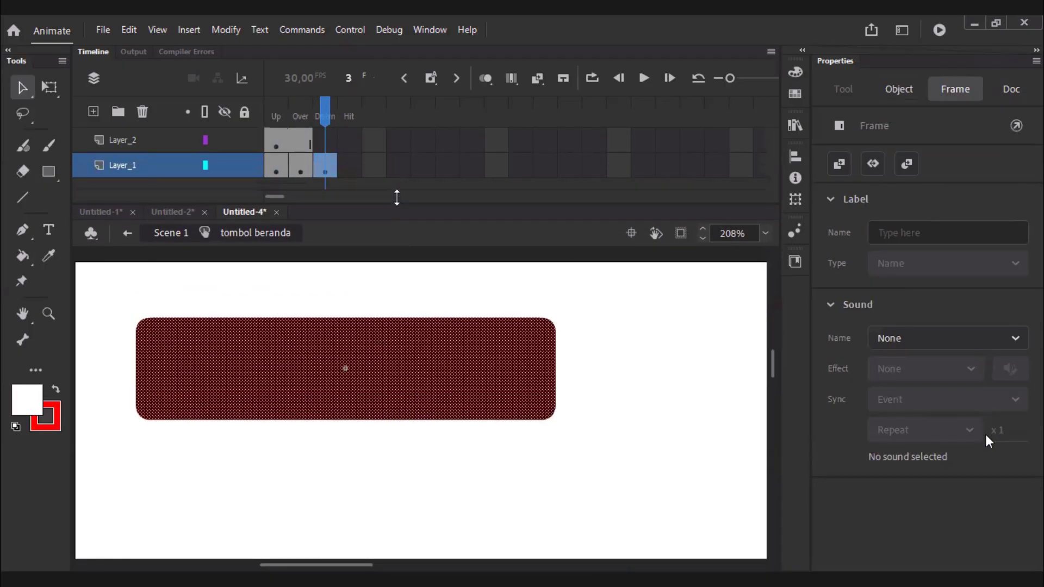
pyautogui.click(795, 71)
pyautogui.click(643, 234)
pyautogui.moveTo(634, 235); pyautogui.dragTo(630, 215)
pyautogui.click(587, 489)
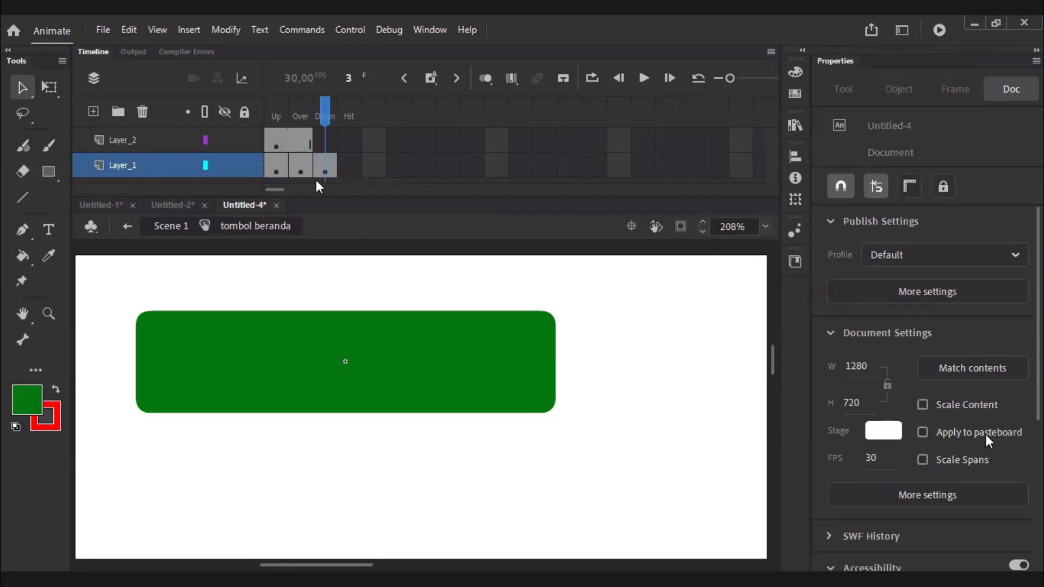
# Extend the text on Layer_2 through the Down frame and check the Up, Over and Down states.
pyautogui.rightClick(327, 140)
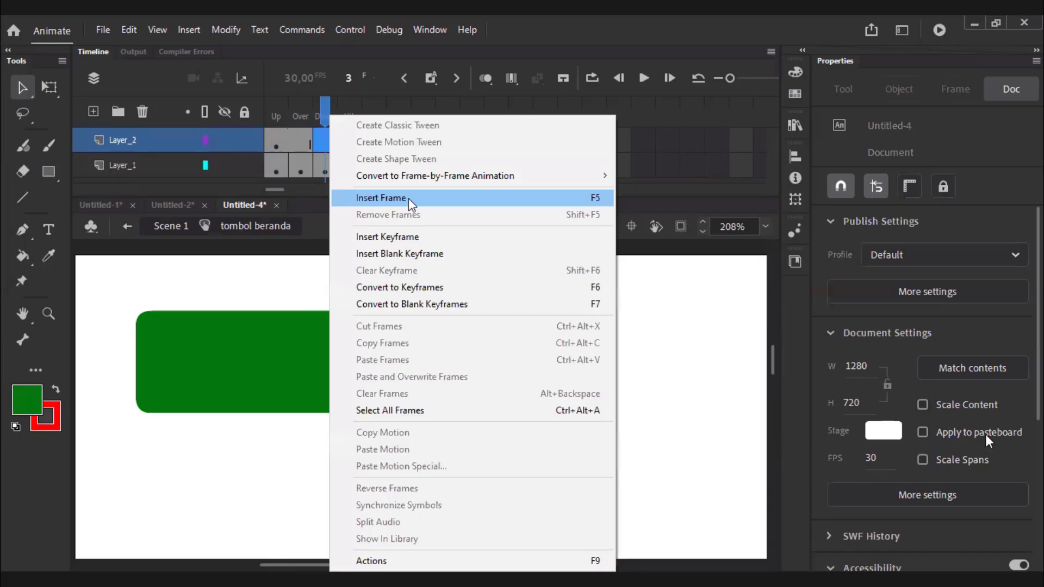
pyautogui.click(410, 199)
pyautogui.moveTo(325, 106); pyautogui.dragTo(277, 107)
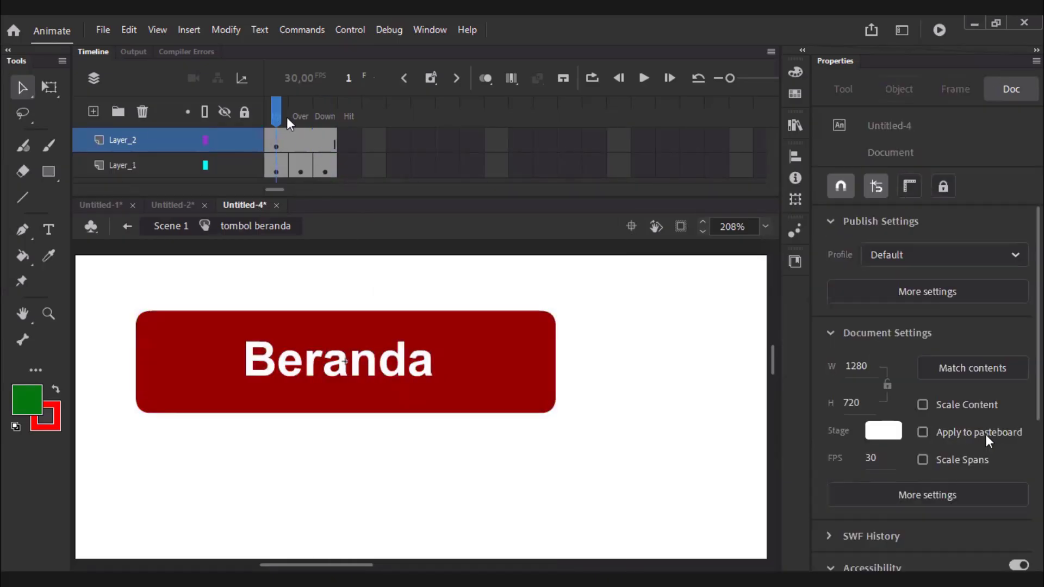
pyautogui.click(303, 122)
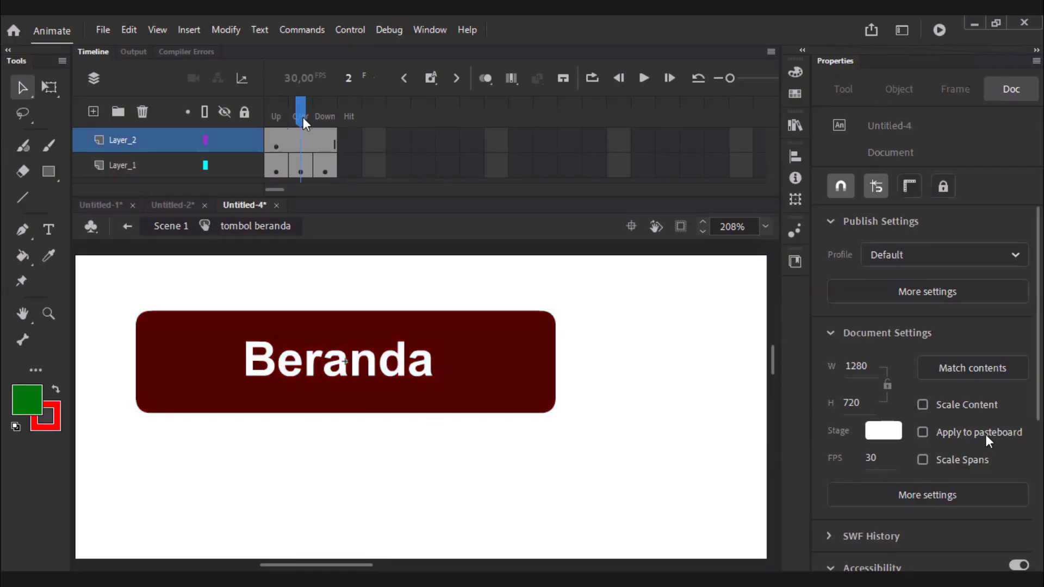
pyautogui.click(330, 122)
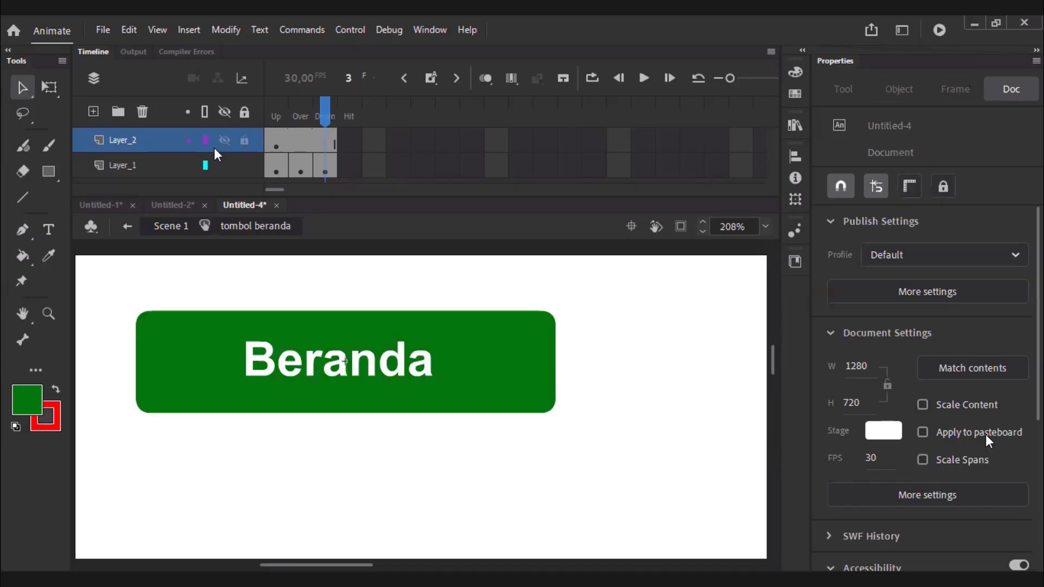
# Return to Scene 1 and test the movie, trying the Beranda button's rollover and pressed states, then close the preview.
pyautogui.click(170, 231)
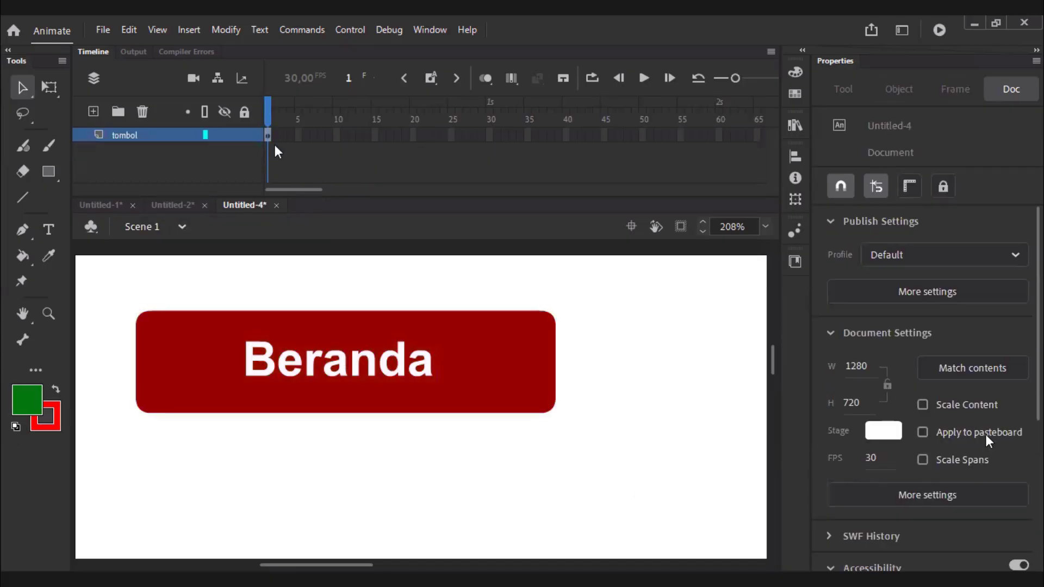
pyautogui.hotkey('ctrl', 'Return')
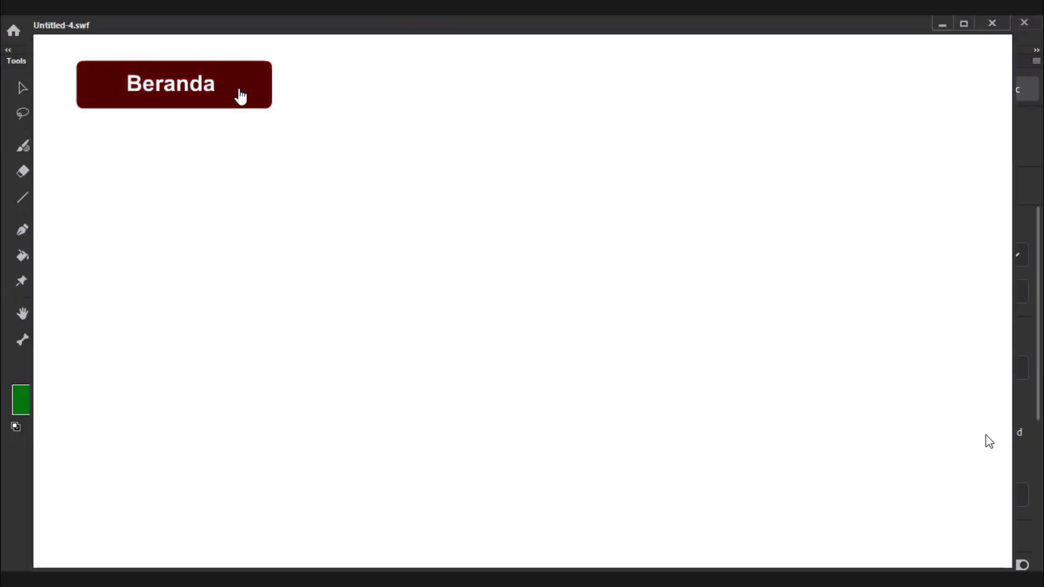
pyautogui.click(241, 96)
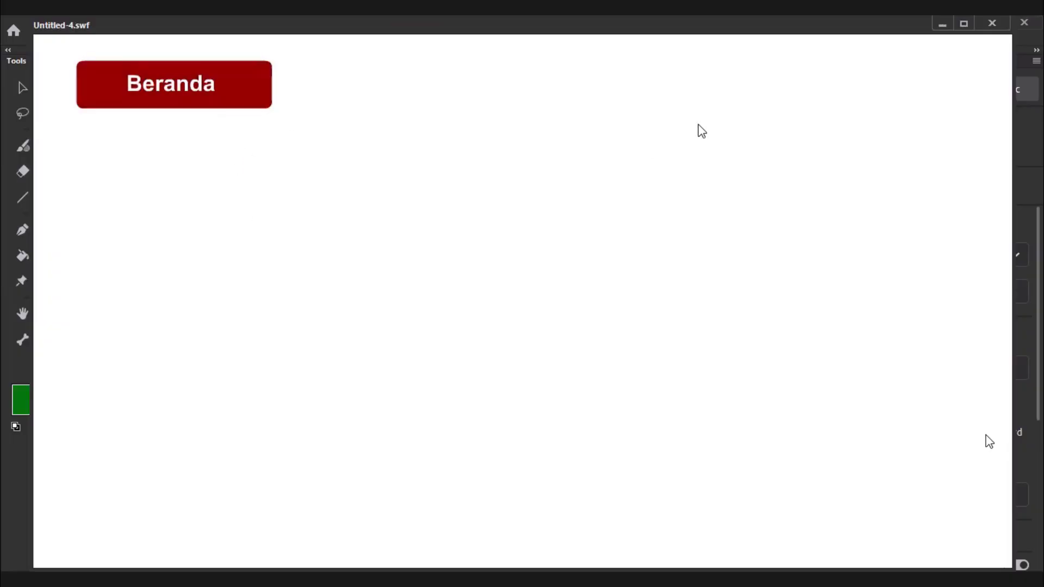
pyautogui.click(998, 28)
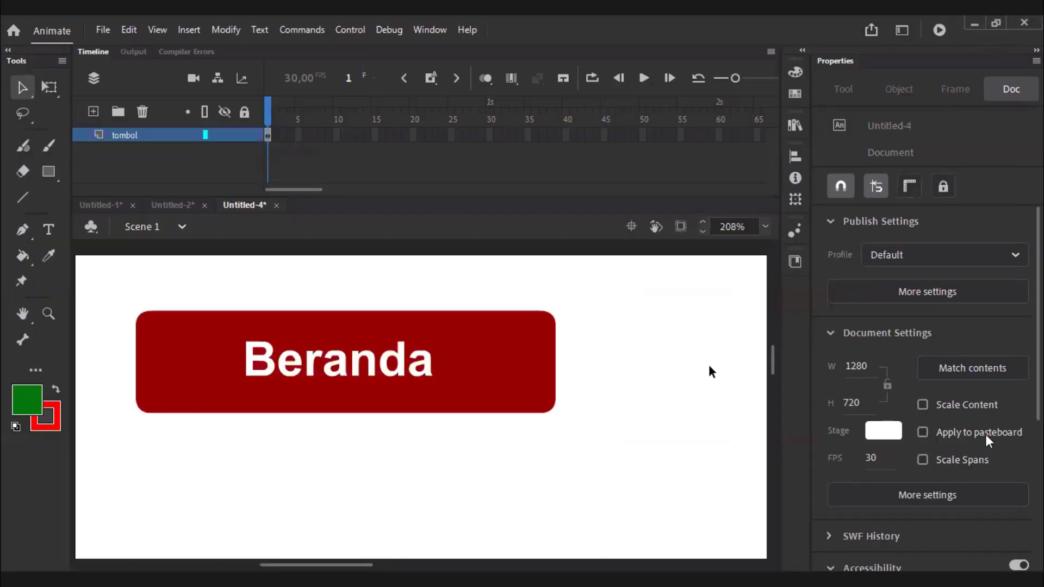
# Copy the Beranda button, paste it in place and move the copy beside the original at X 466,55 and Y 67,5.
pyautogui.hotkey('ctrl', '1')
pyautogui.hotkey('ctrl', '2')
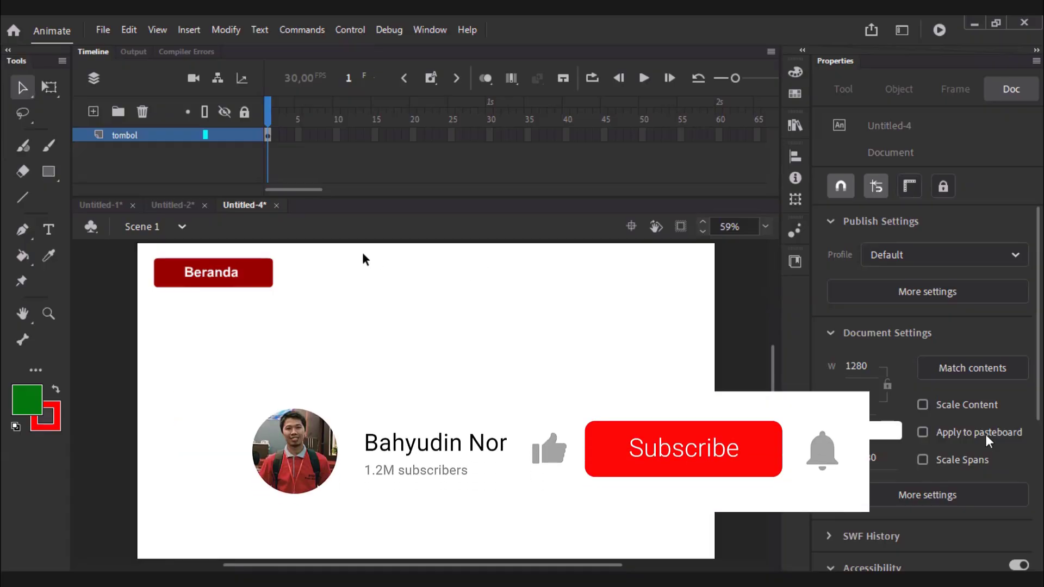
pyautogui.click(266, 293)
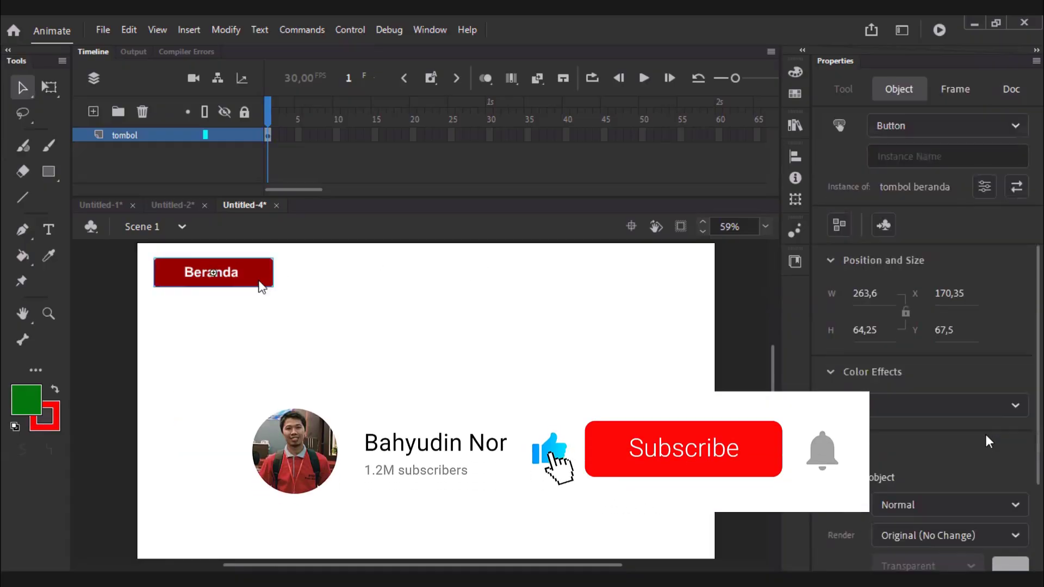
pyautogui.rightClick(260, 283)
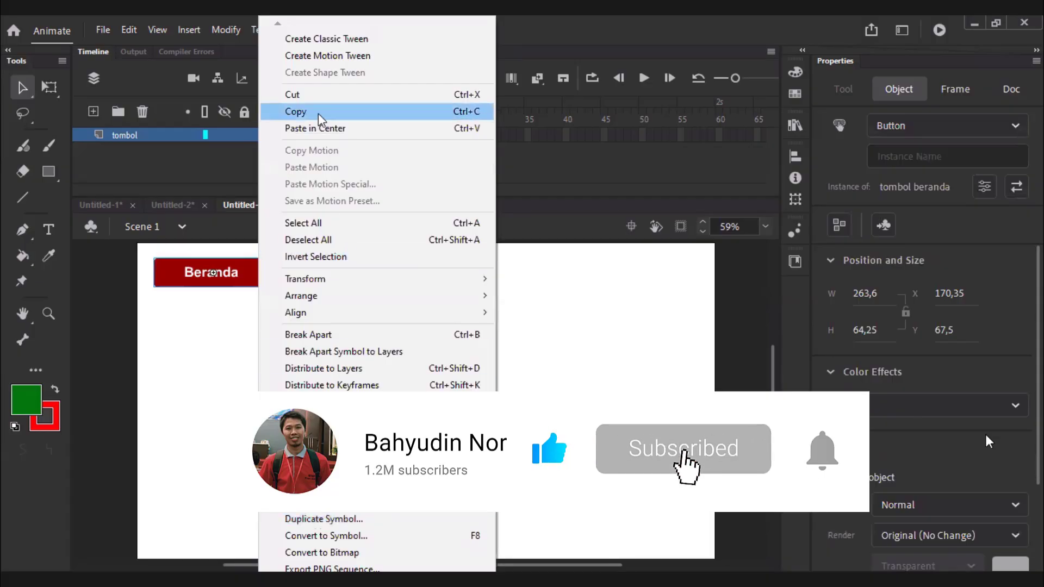
pyautogui.rightClick(371, 322)
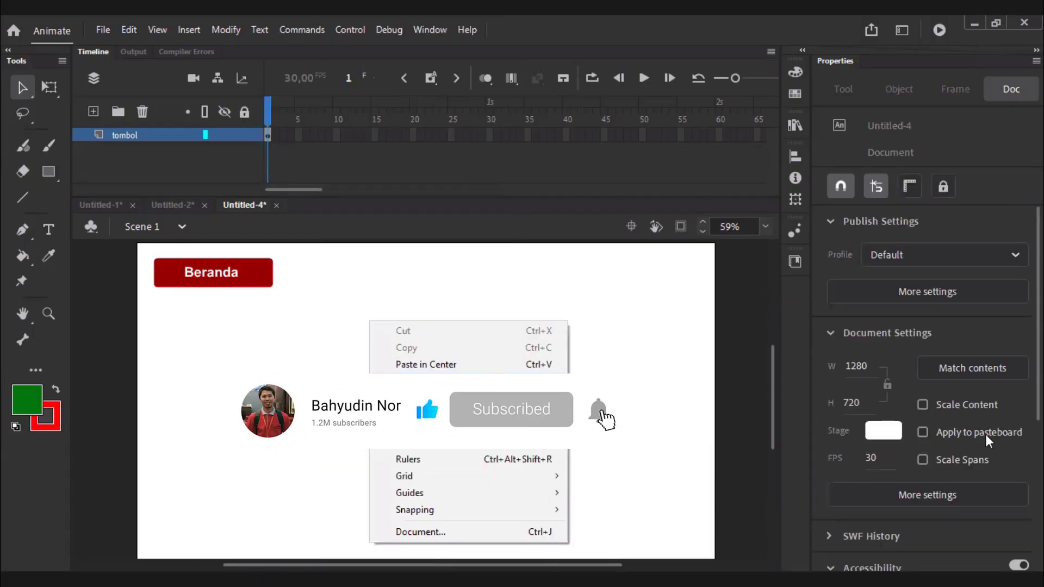
pyautogui.click(417, 382)
pyautogui.moveTo(235, 283); pyautogui.dragTo(369, 288)
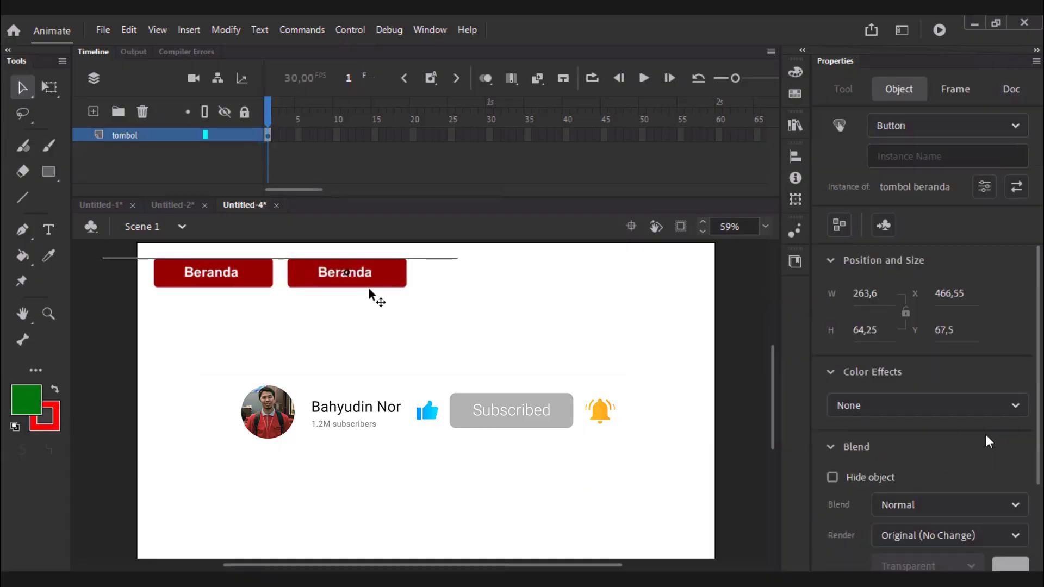
# Open the copied Beranda button for in-place editing.
pyautogui.click(383, 334)
pyautogui.press('z')
pyautogui.moveTo(134, 247)
pyautogui.mouseDown()
pyautogui.moveTo(468, 341)
pyautogui.moveTo(543, 383)
pyautogui.mouseUp()
pyautogui.press('v')
pyautogui.click(481, 345)
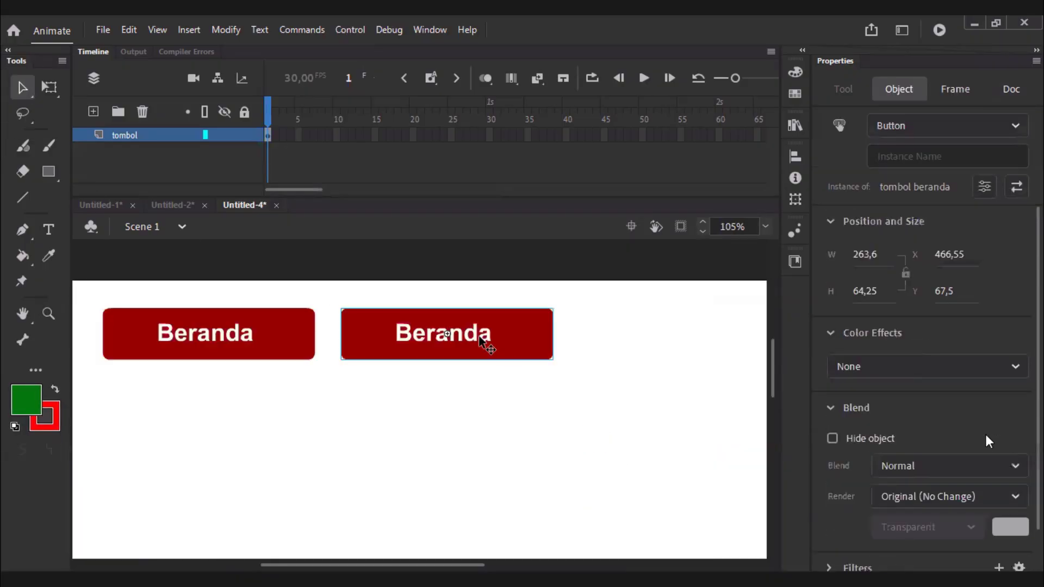
pyautogui.doubleClick(478, 342)
# Try to replace the Down state's "Beranda" text with "teknil", and undo the change.
pyautogui.click(472, 341)
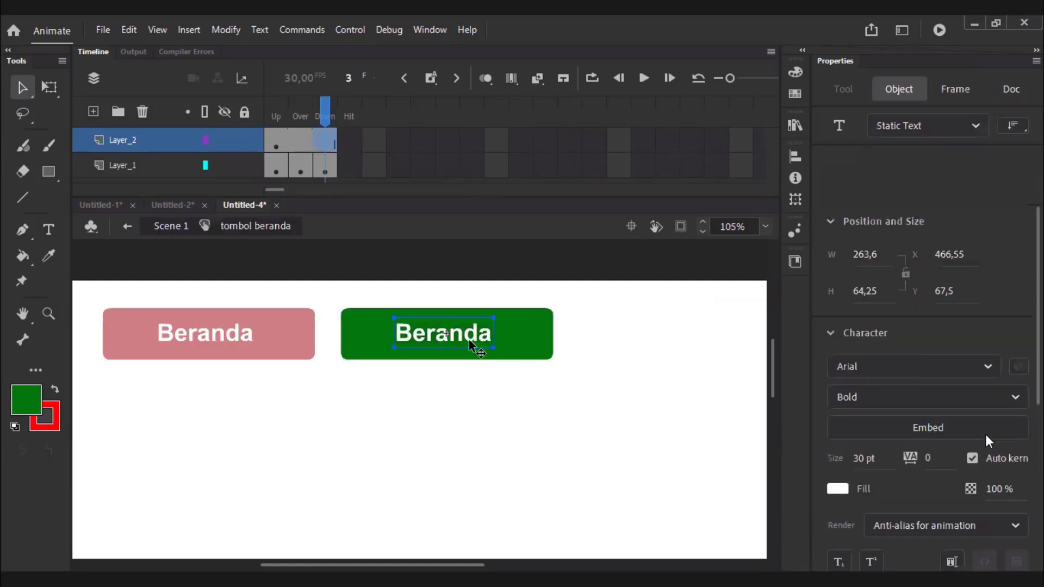
pyautogui.doubleClick(473, 342)
pyautogui.doubleClick(474, 338)
pyautogui.write('tekni')
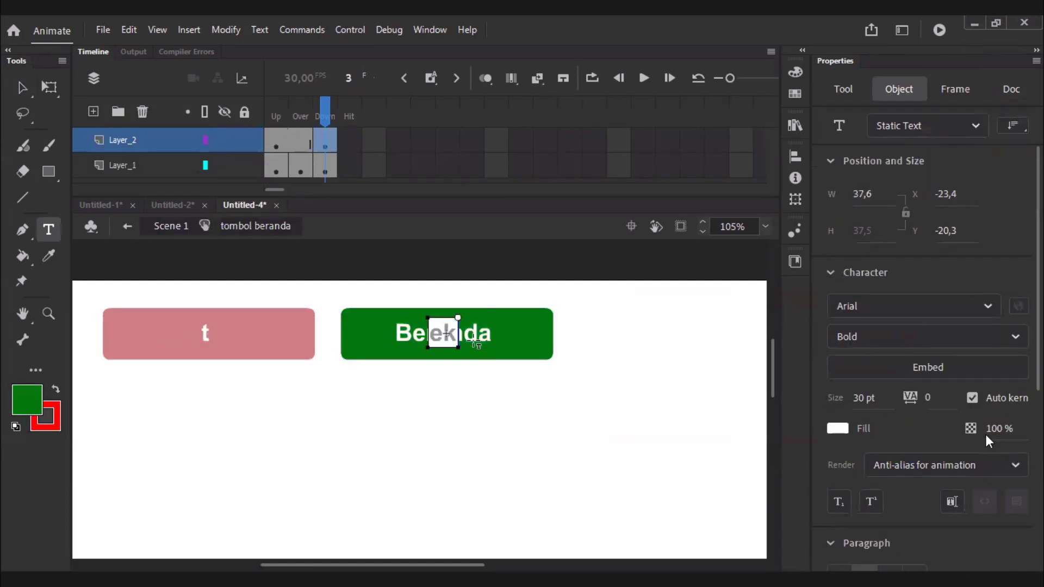
pyautogui.write('l')
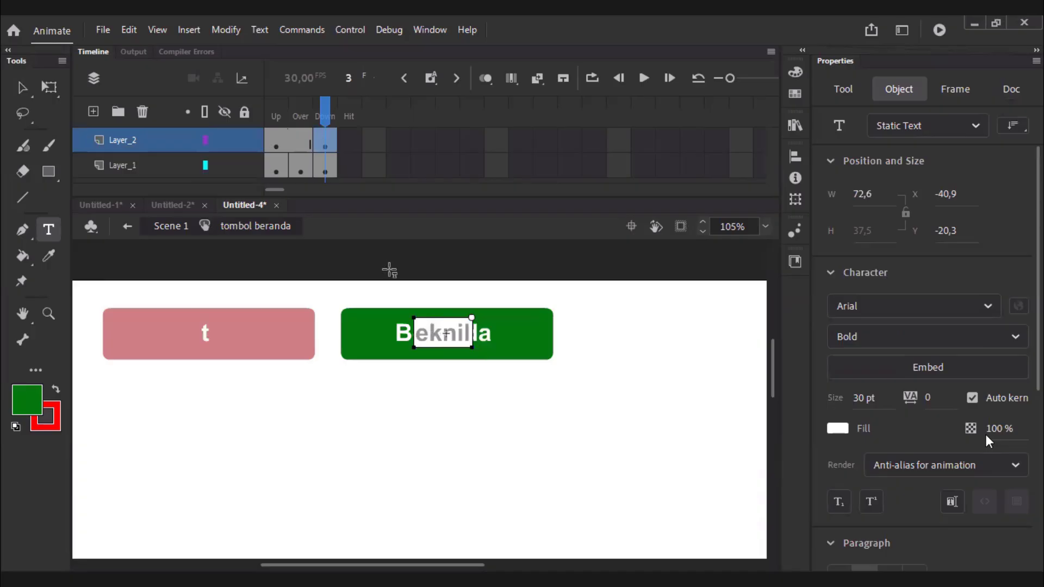
pyautogui.hotkey('ctrl', 'z')
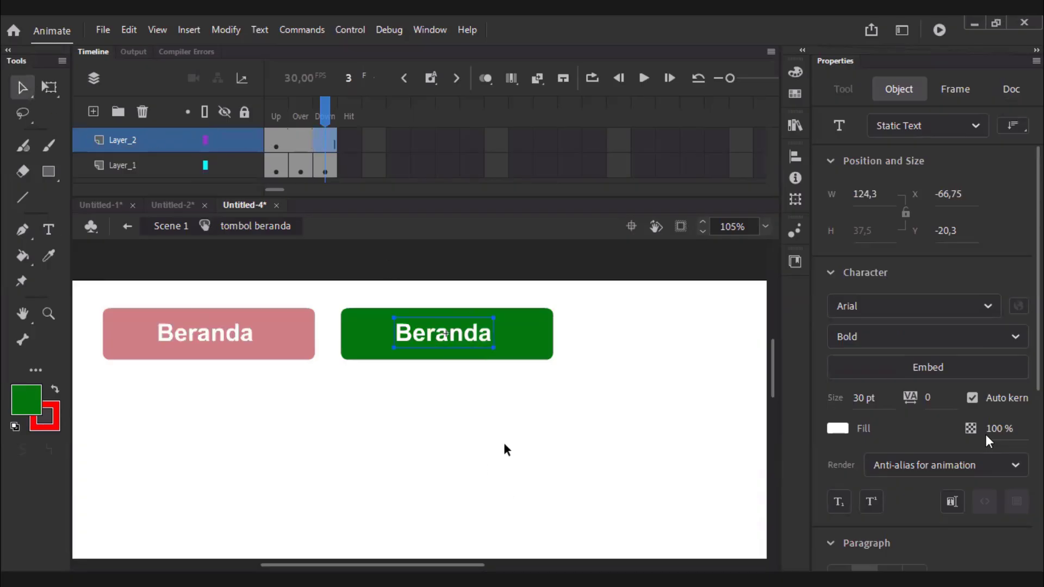
# Change the copied button's Up-state text to "teknik" and return to Scene 1.
pyautogui.click(282, 136)
pyautogui.doubleClick(441, 332)
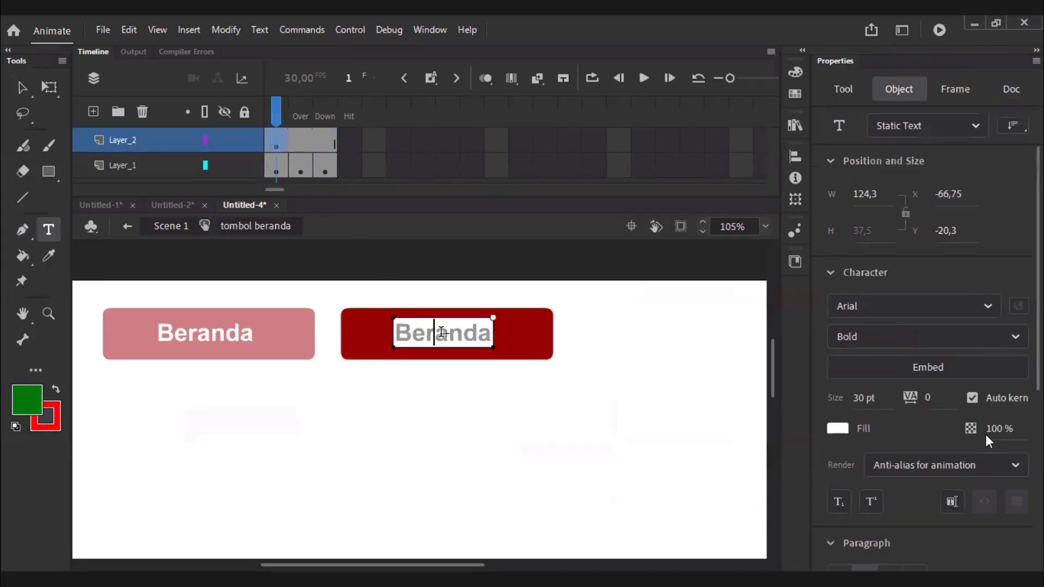
pyautogui.doubleClick(442, 333)
pyautogui.write('tekno')
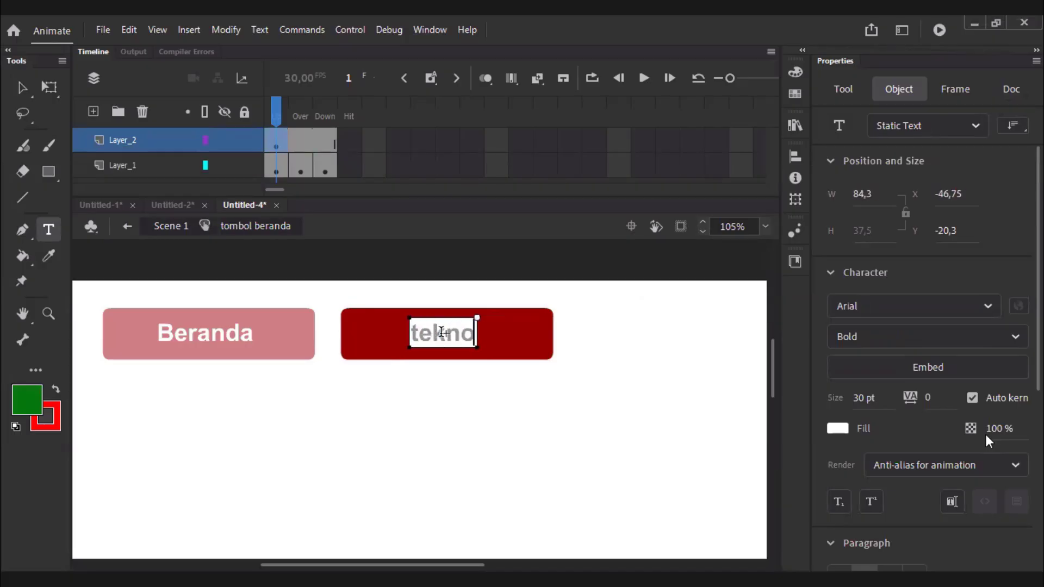
pyautogui.press('BackSpace')
pyautogui.write('ik')
pyautogui.press('Return')
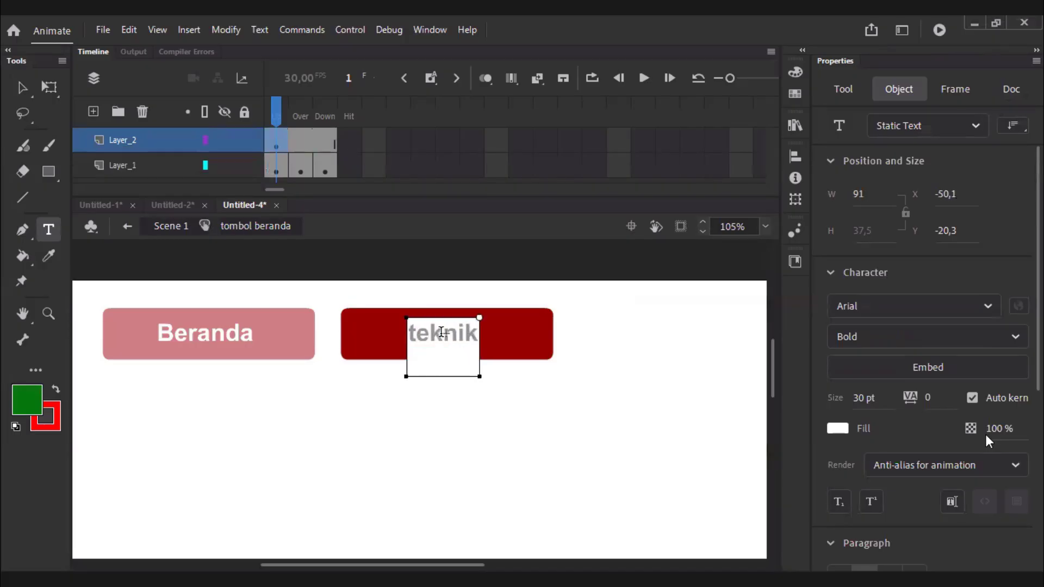
pyautogui.press('BackSpace')
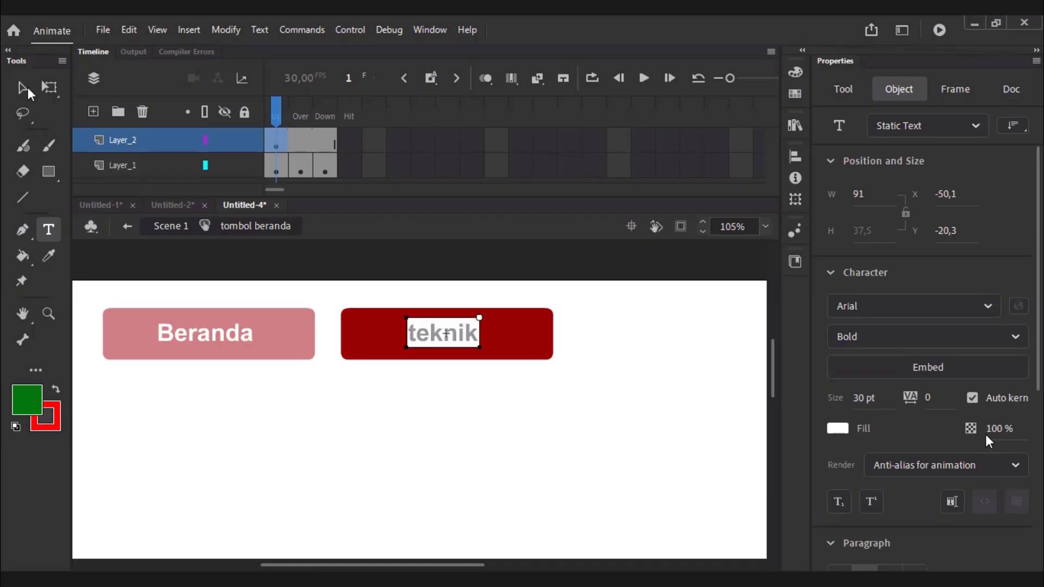
pyautogui.click(23, 88)
pyautogui.click(312, 440)
pyautogui.doubleClick(175, 256)
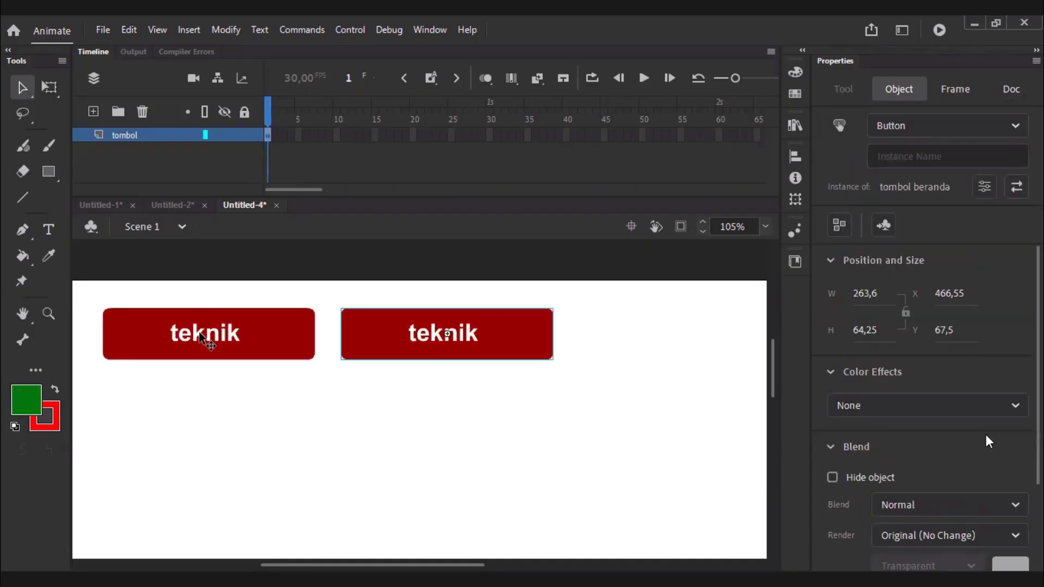
# Reopen the copied button's symbol for editing and undo the "teknik" text change.
pyautogui.doubleClick(517, 348)
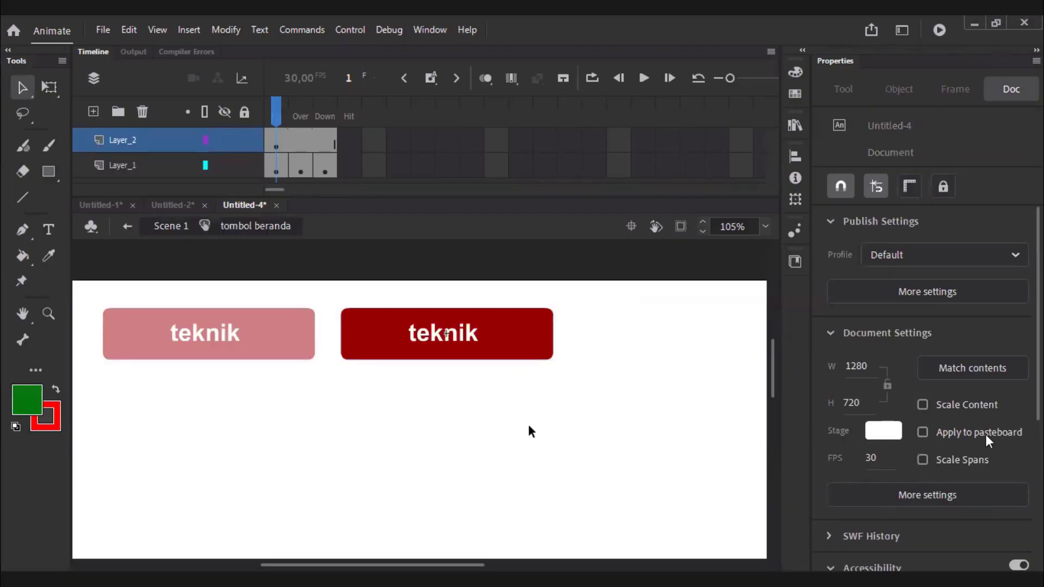
pyautogui.doubleClick(529, 425)
pyautogui.hotkey('ctrl', 'e')
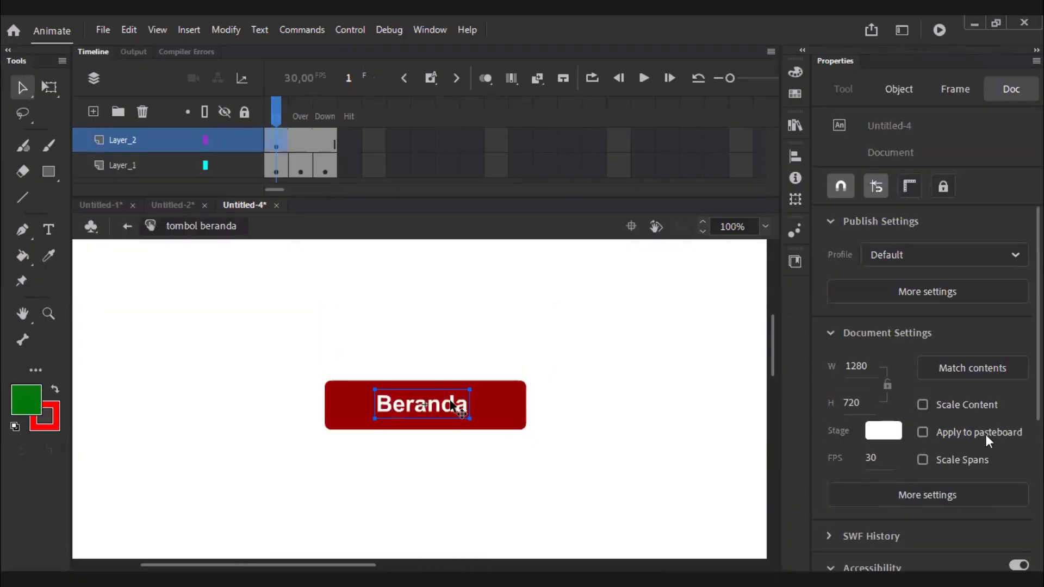
# Return to Scene 1 and duplicate the second Beranda button's symbol under the name "tombol dribling".
pyautogui.click(128, 226)
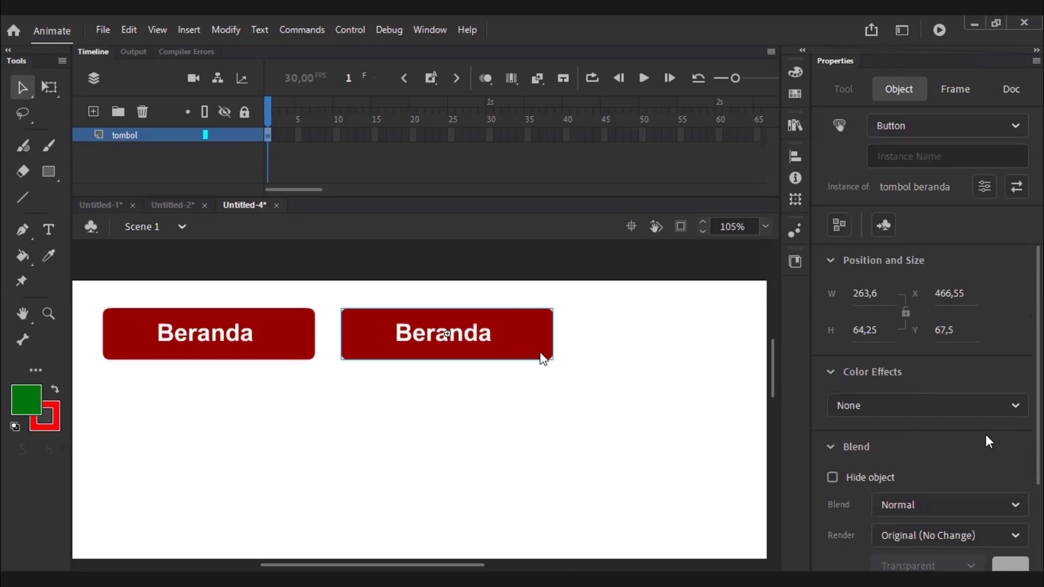
pyautogui.rightClick(518, 345)
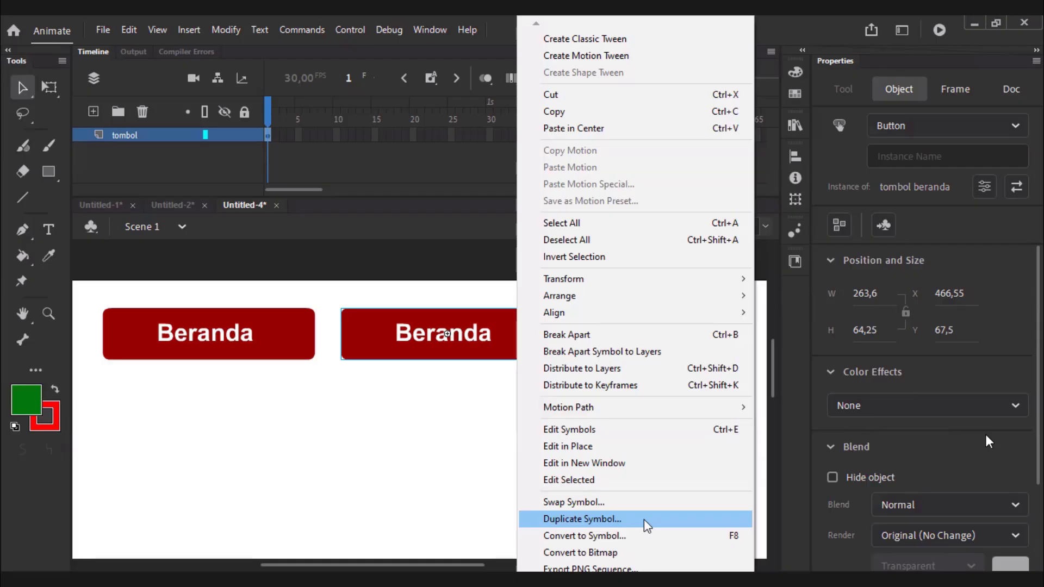
pyautogui.click(582, 519)
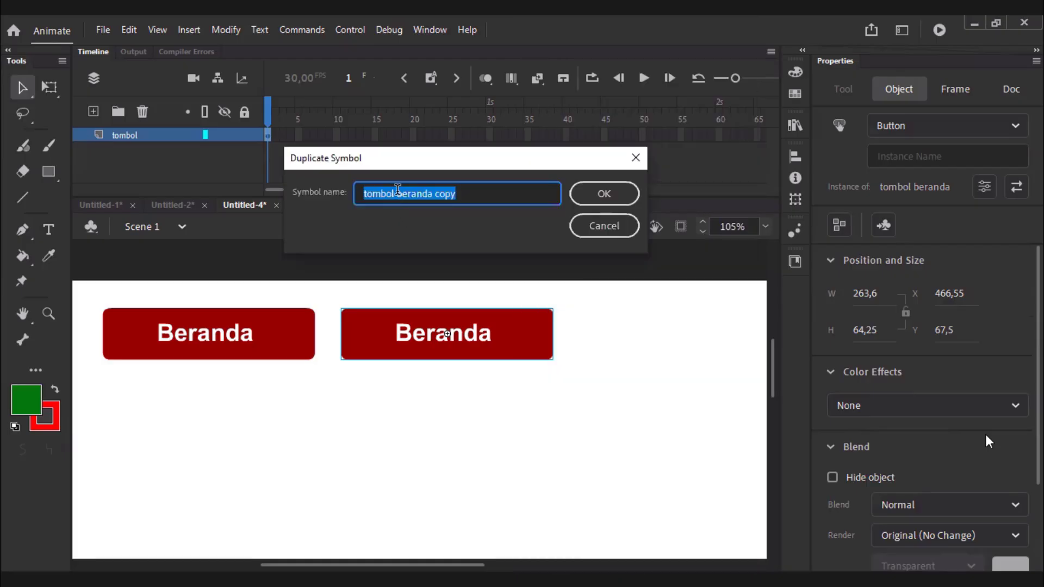
pyautogui.moveTo(398, 192); pyautogui.dragTo(507, 194)
pyautogui.write('dribling')
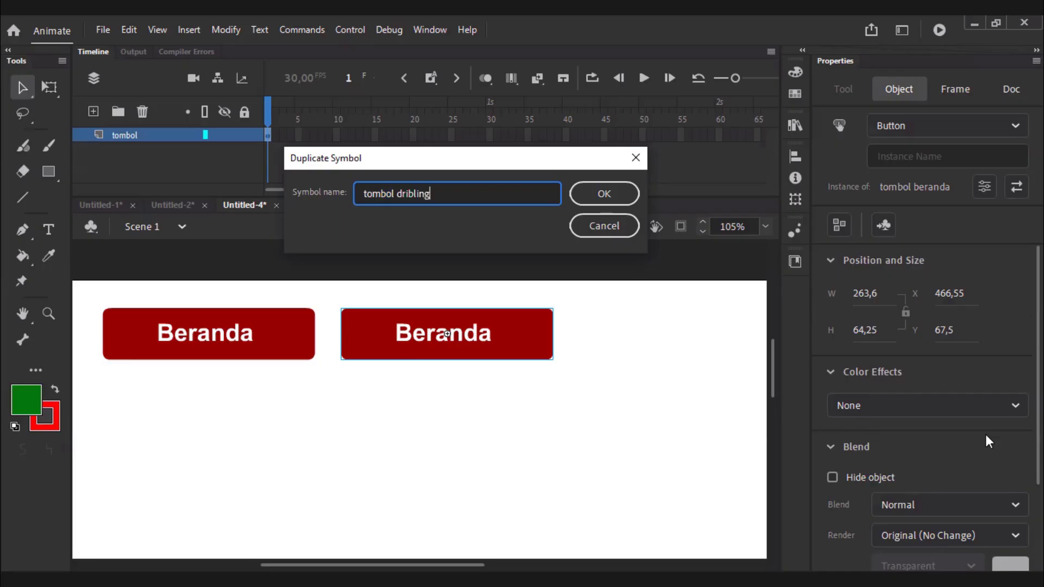
pyautogui.press('Return')
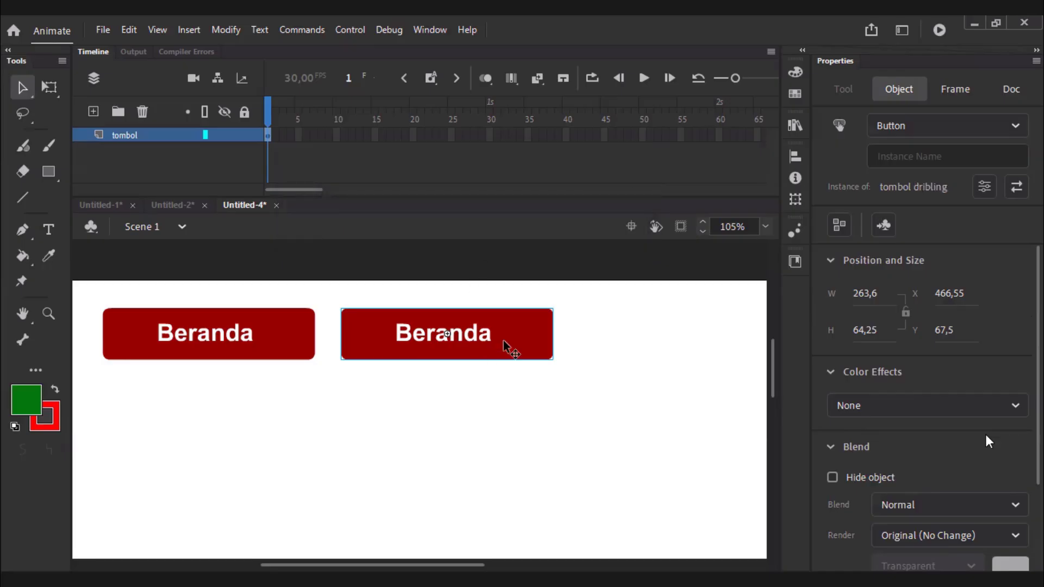
# Open the tombol dribling button in place and toggle Layer_2's visibility to check which layer holds the text.
pyautogui.doubleClick(504, 340)
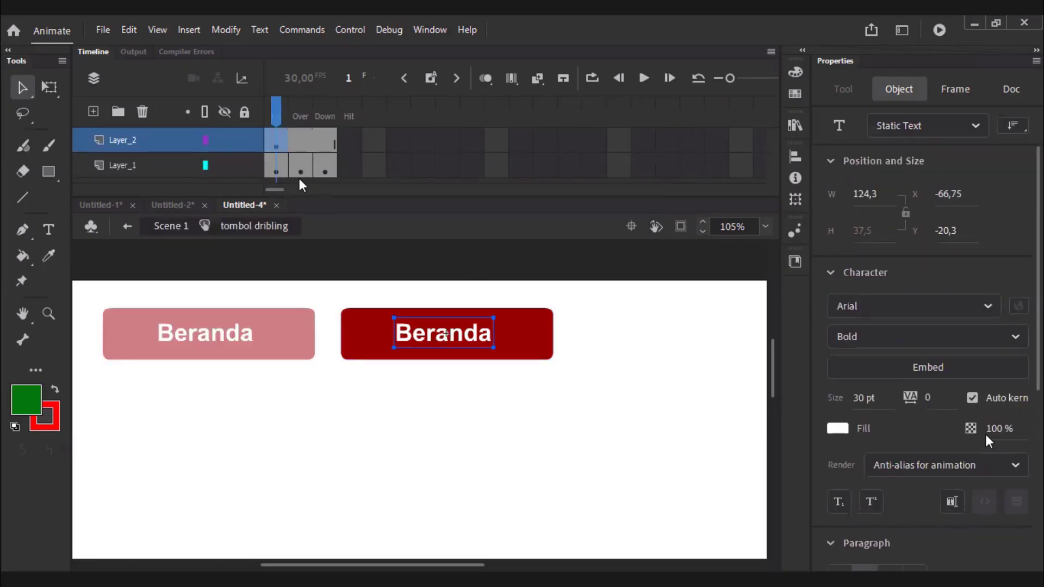
pyautogui.click(274, 144)
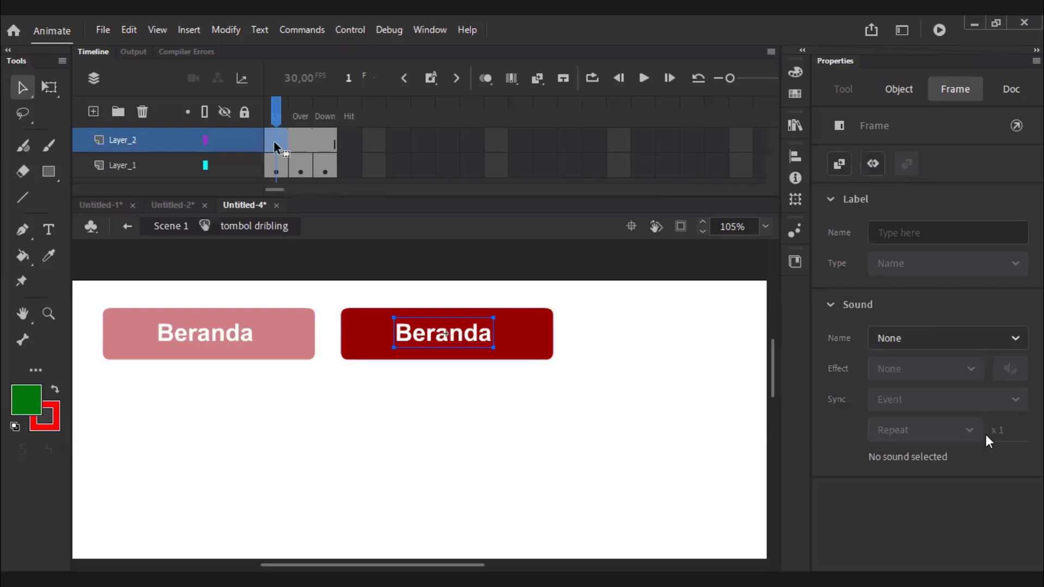
pyautogui.click(223, 140)
pyautogui.click(224, 141)
pyautogui.click(224, 141)
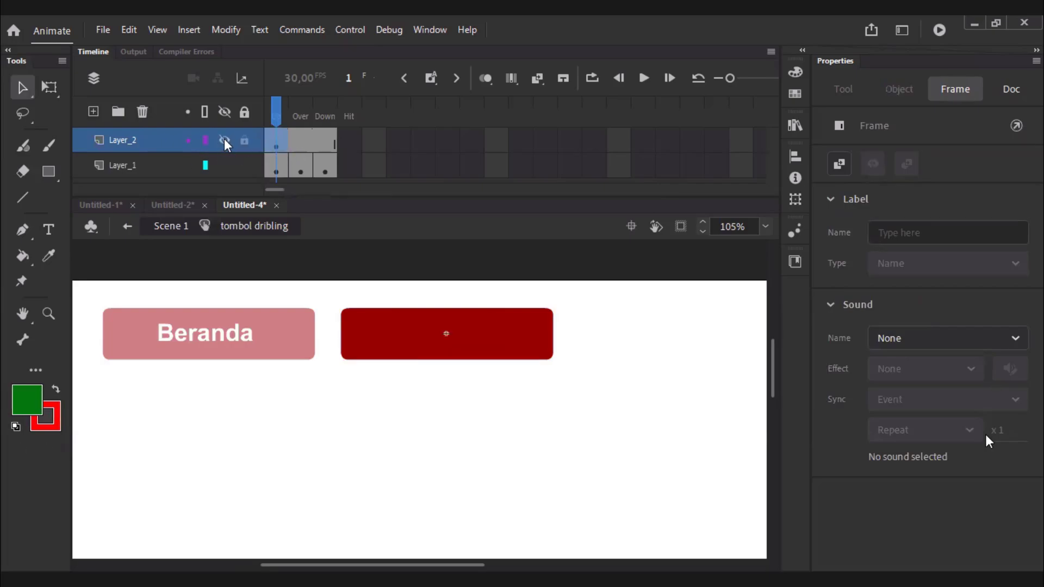
pyautogui.click(224, 140)
# Replace the tombol dribling button's label with "Drible" and return to Scene 1.
pyautogui.doubleClick(439, 341)
pyautogui.doubleClick(440, 340)
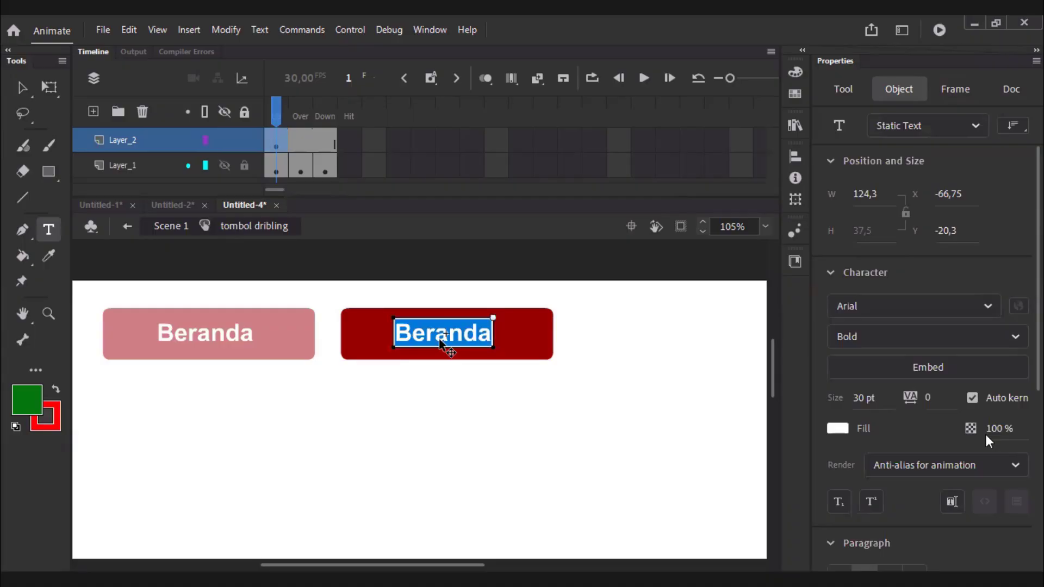
pyautogui.write('Drib')
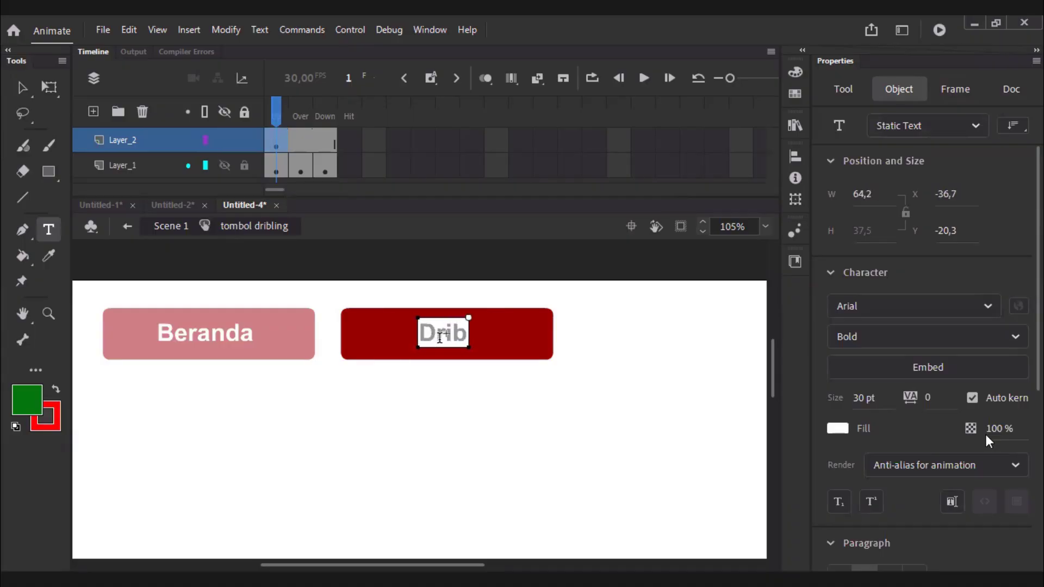
pyautogui.write('le')
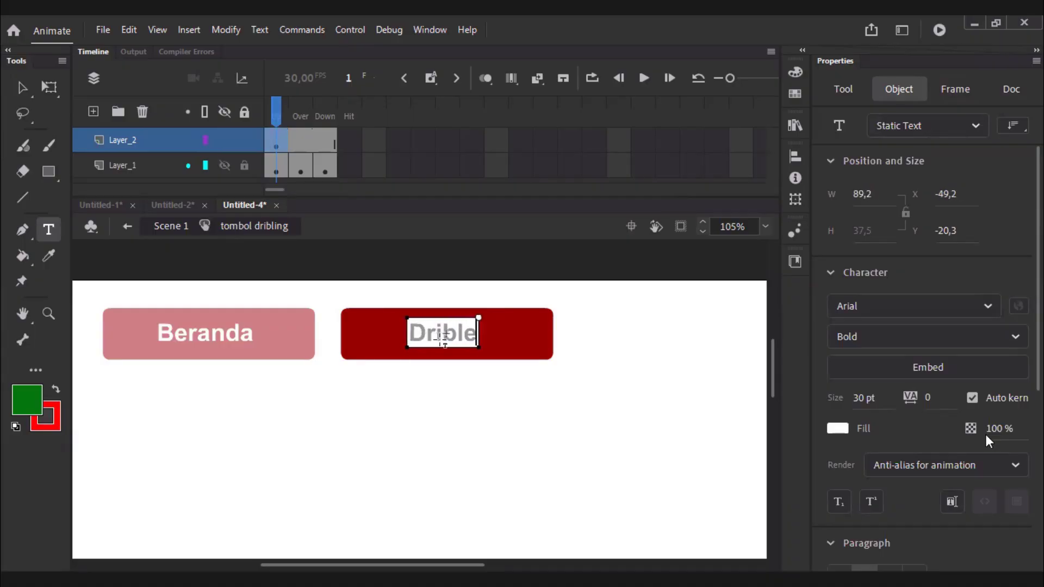
pyautogui.click(22, 88)
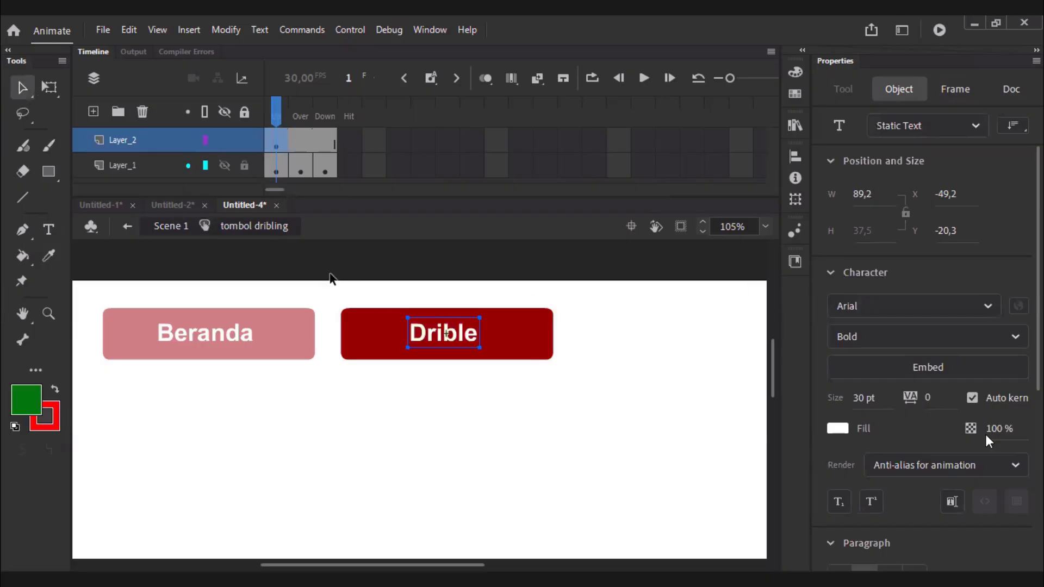
pyautogui.click(166, 226)
pyautogui.click(486, 476)
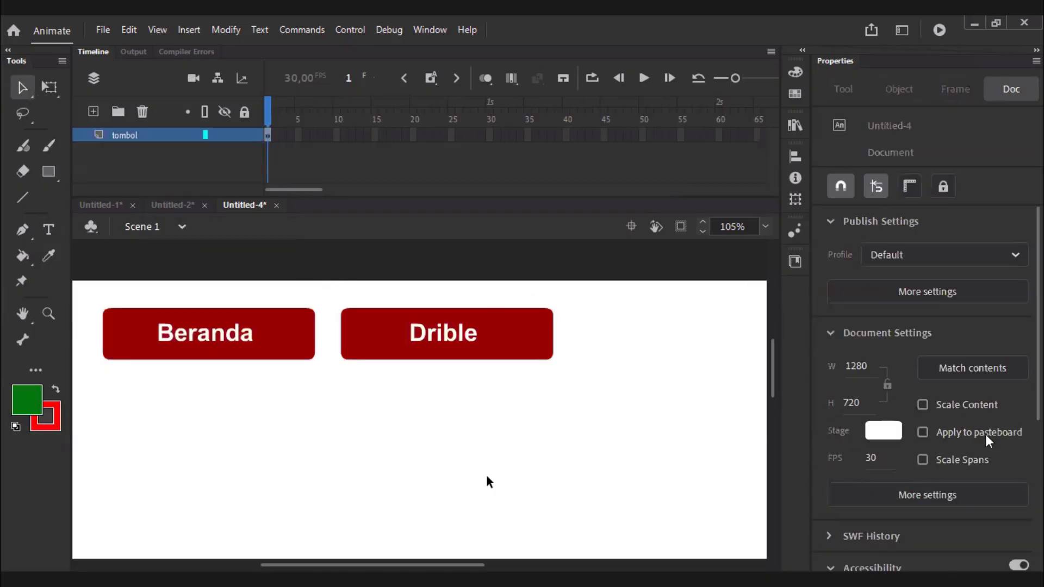
# Test the movie to check the Beranda and Drible buttons, and close the preview.
pyautogui.hotkey('ctrl', '1')
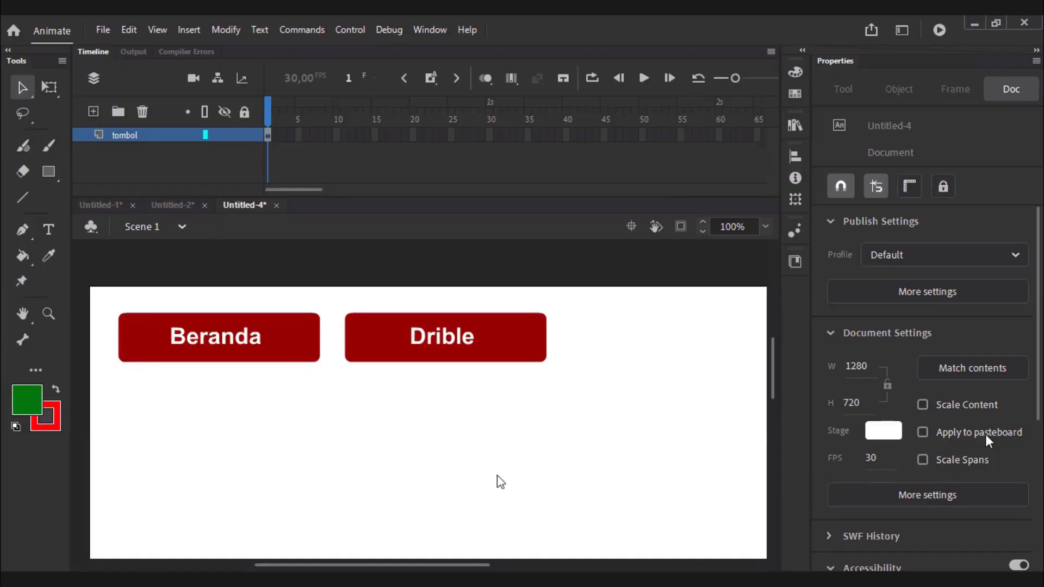
pyautogui.hotkey('ctrl', 'Return')
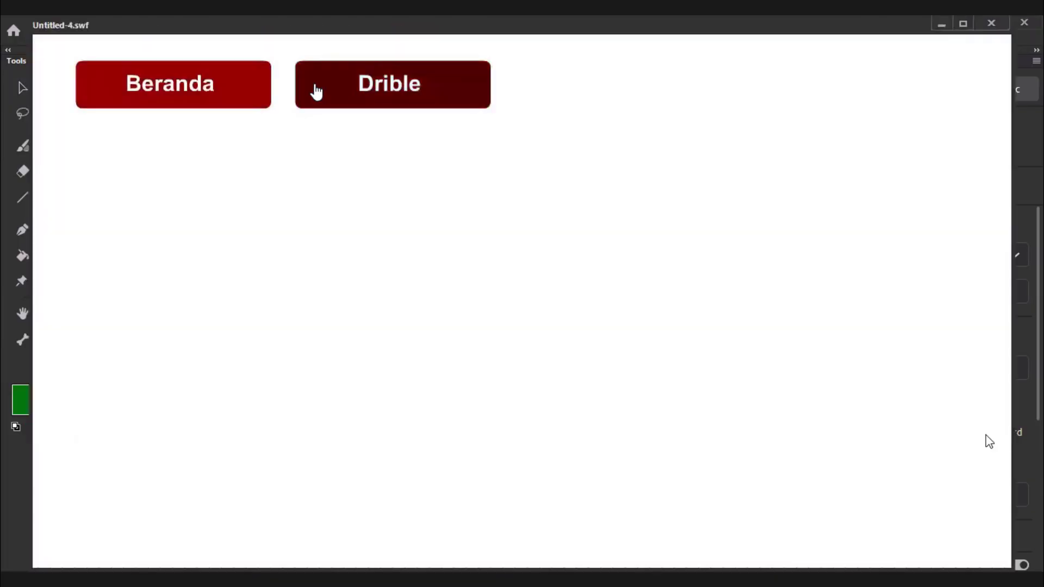
pyautogui.click(1005, 34)
# Copy the Drible button, paste it in place, and move the copy beside the original in the same row, at about X 760.
pyautogui.rightClick(496, 349)
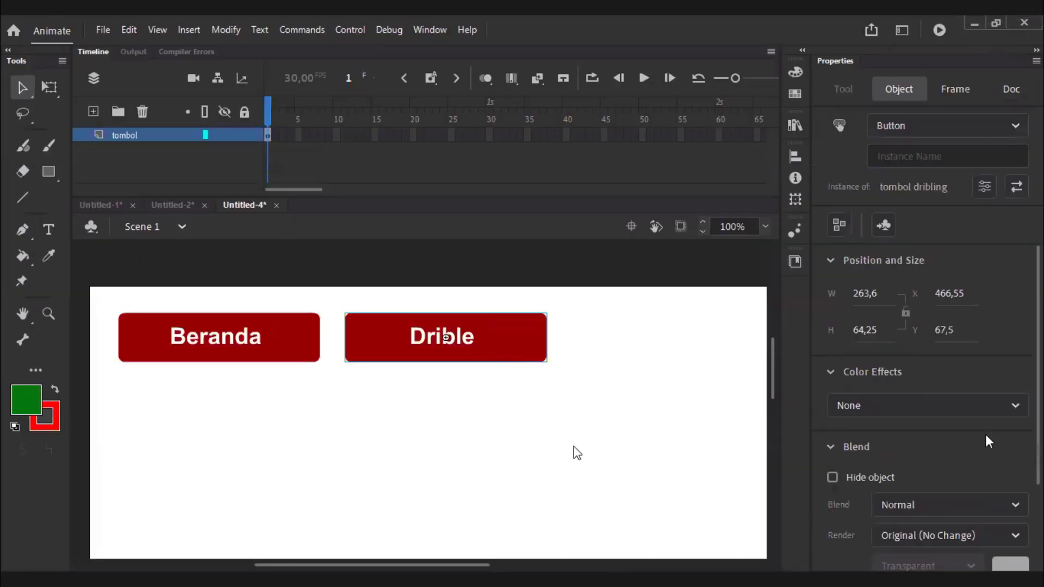
pyautogui.click(535, 111)
pyautogui.click(621, 442)
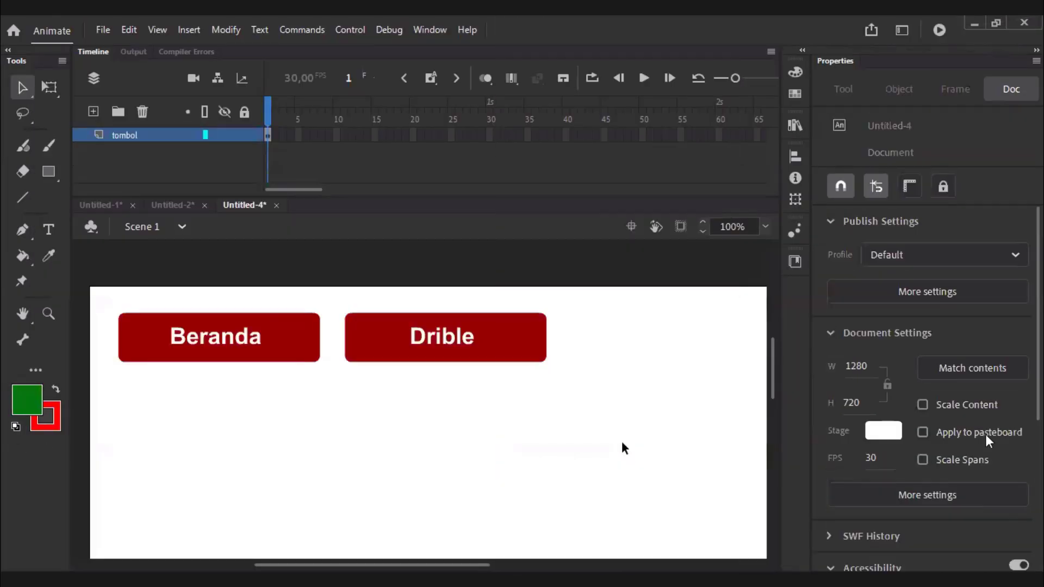
pyautogui.rightClick(621, 442)
pyautogui.click(682, 282)
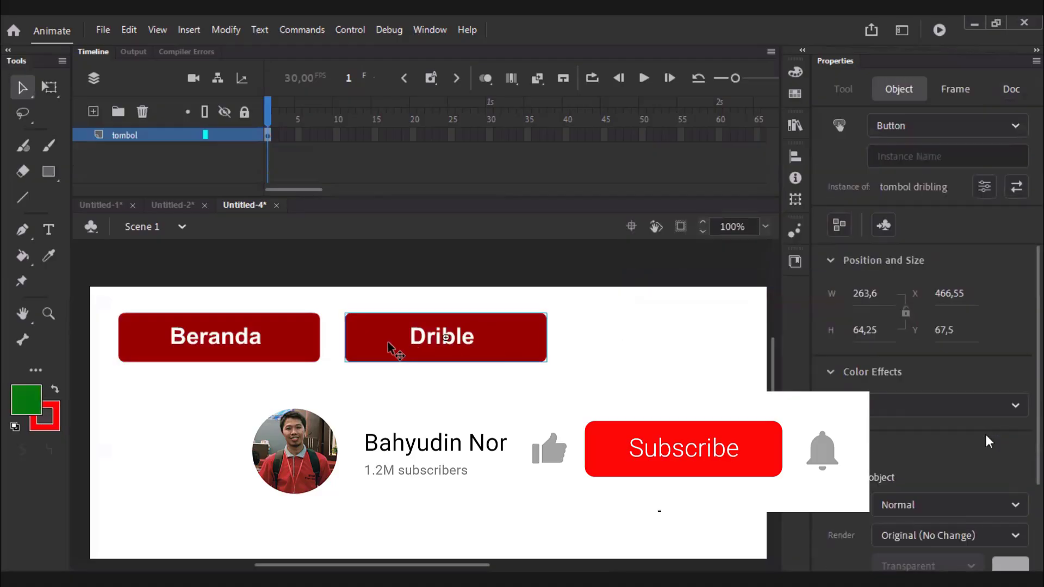
pyautogui.moveTo(403, 348); pyautogui.dragTo(605, 343)
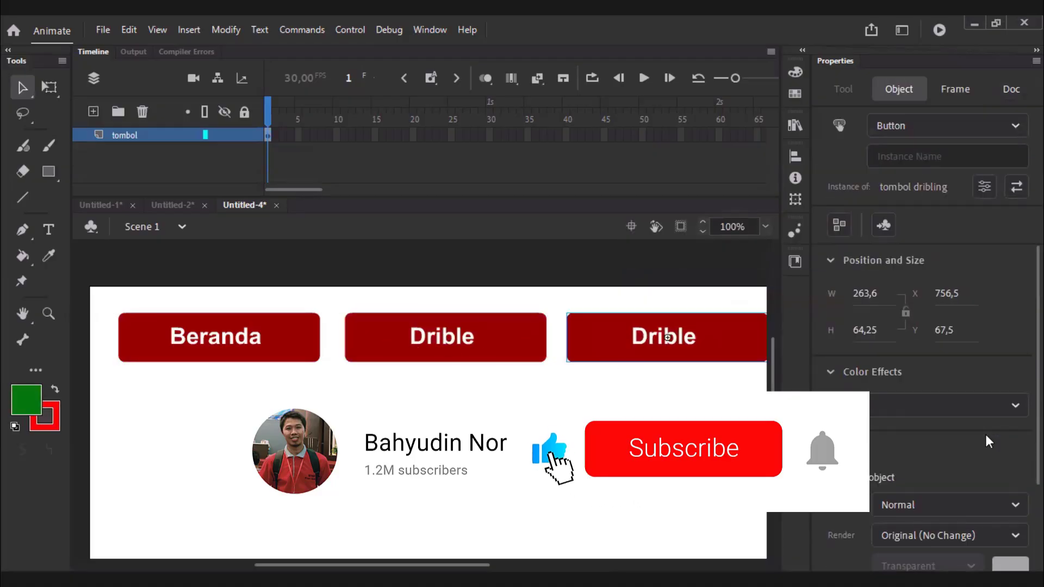
# Duplicate the third button's symbol under the name "tombol passing".
pyautogui.moveTo(626, 385); pyautogui.dragTo(469, 355)
pyautogui.rightClick(468, 356)
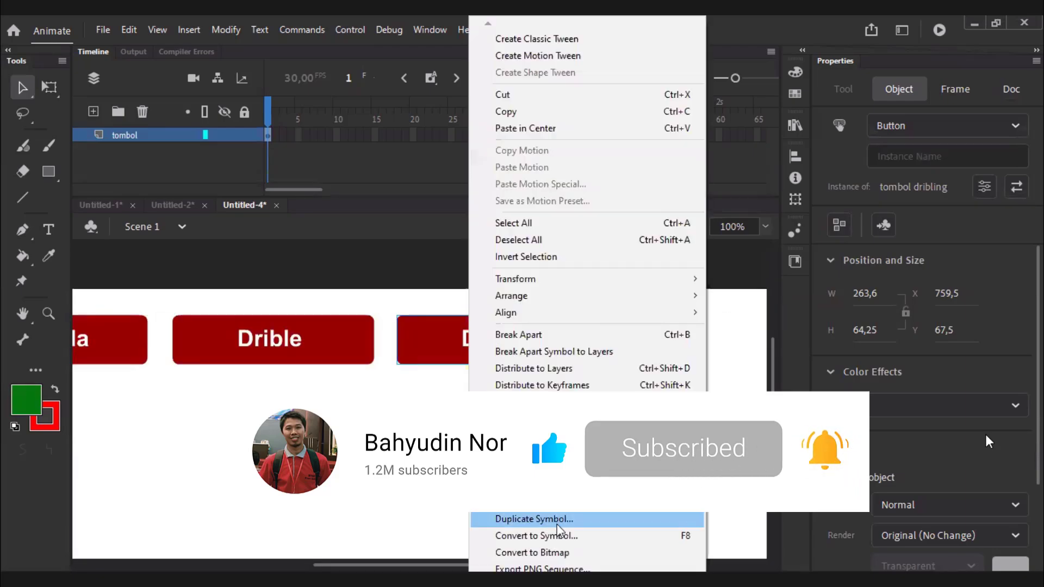
pyautogui.click(534, 519)
pyautogui.moveTo(401, 194); pyautogui.dragTo(501, 193)
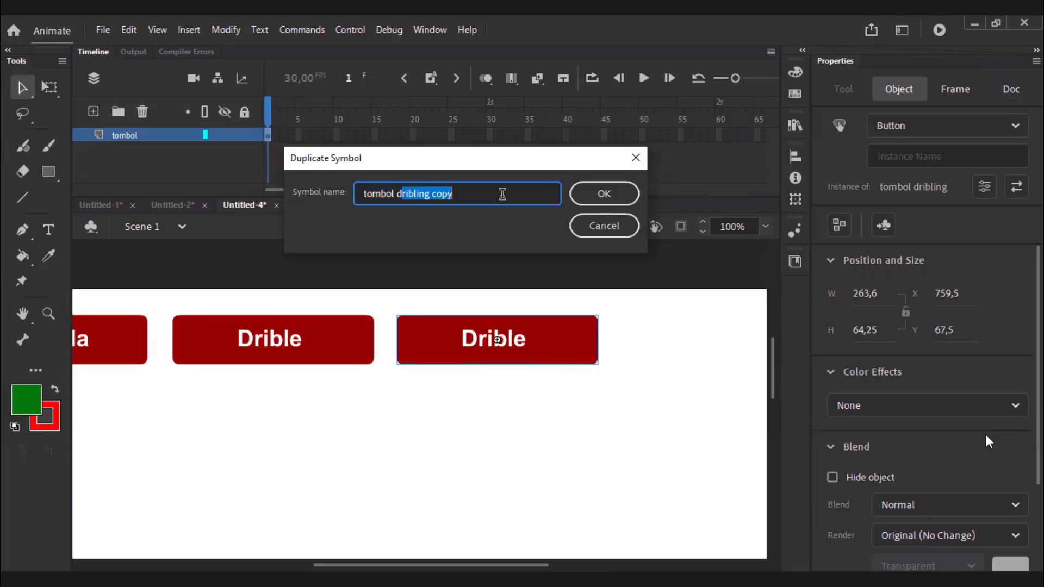
pyautogui.write('dombol passin')
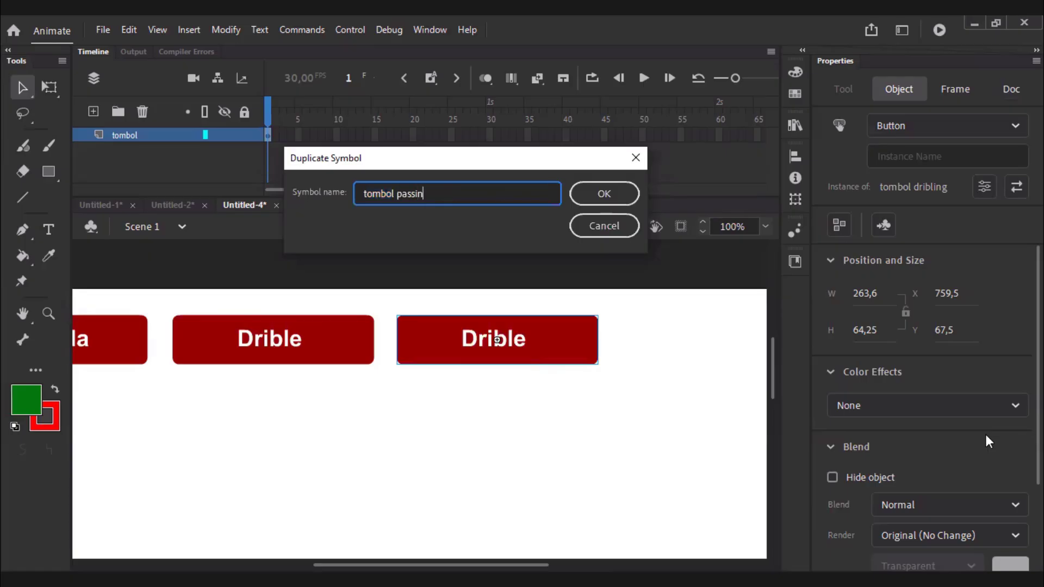
pyautogui.write('g')
pyautogui.press('Return')
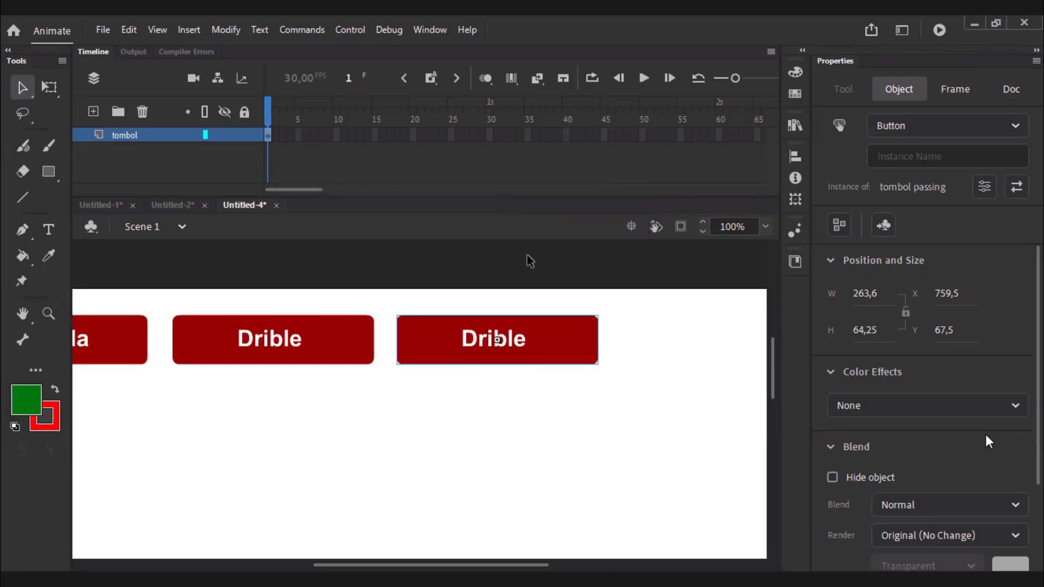
# Change the tombol passing button's label to "passing" and return to Scene 1.
pyautogui.doubleClick(519, 345)
pyautogui.click(276, 142)
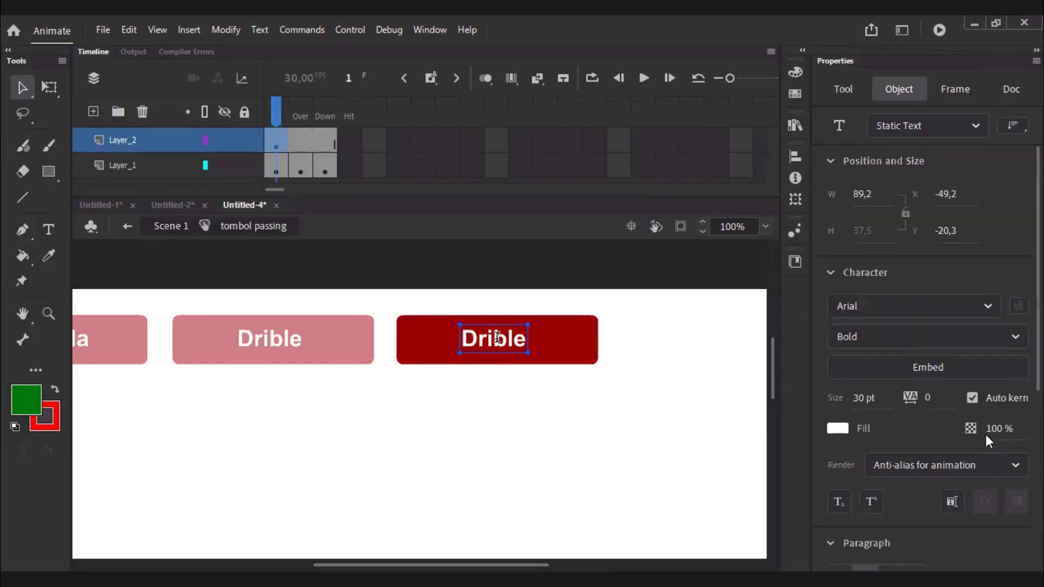
pyautogui.doubleClick(499, 345)
pyautogui.write('passing')
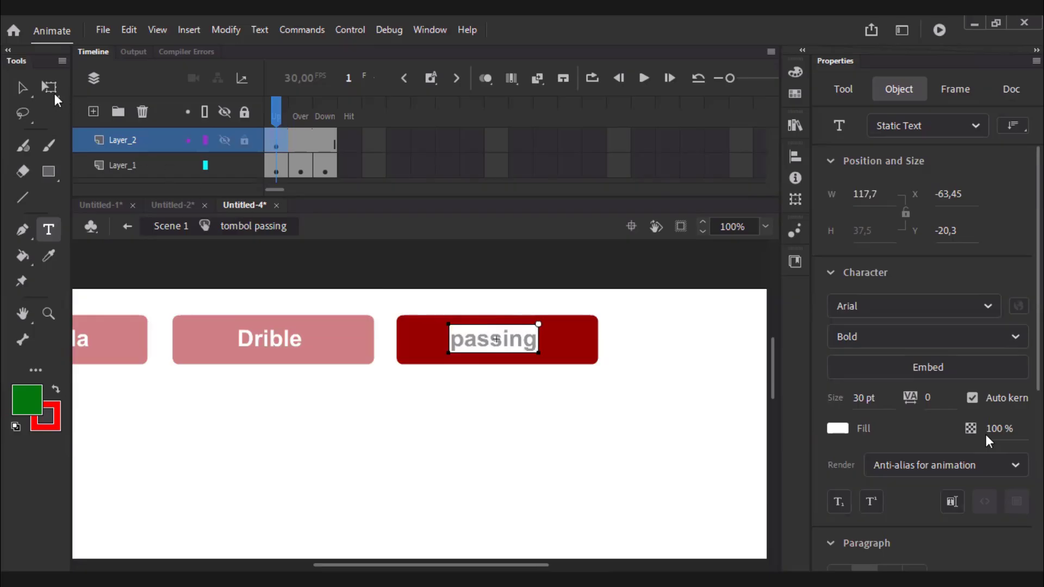
pyautogui.click(21, 87)
pyautogui.doubleClick(487, 442)
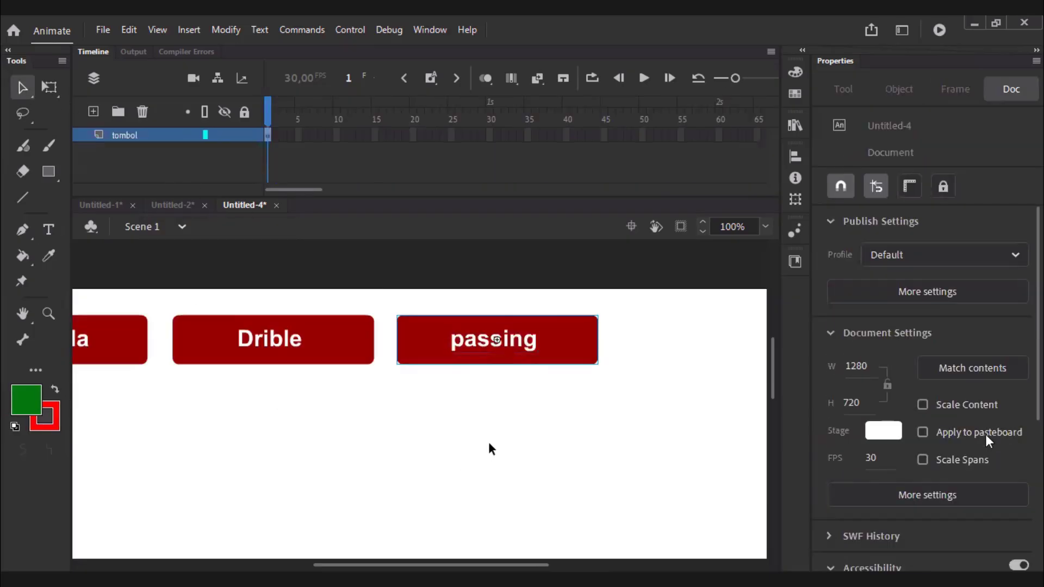
# Paste another Drible button in place and move it past the passing button as the fourth in the row, at about X 1053.5.
pyautogui.click(553, 433)
pyautogui.rightClick(580, 443)
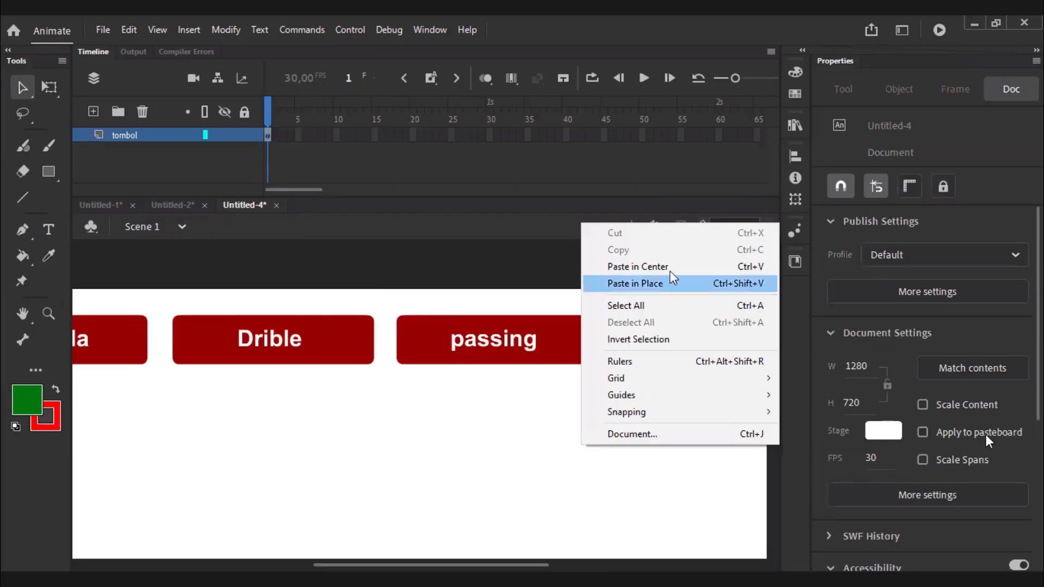
pyautogui.click(635, 283)
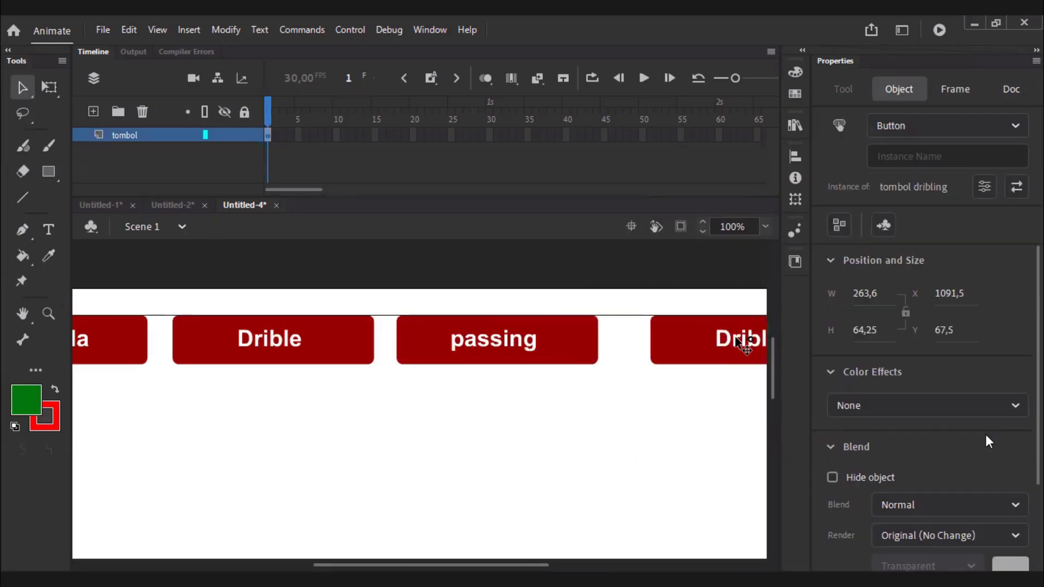
pyautogui.moveTo(742, 344); pyautogui.dragTo(707, 350)
pyautogui.hotkey('ctrl', '2')
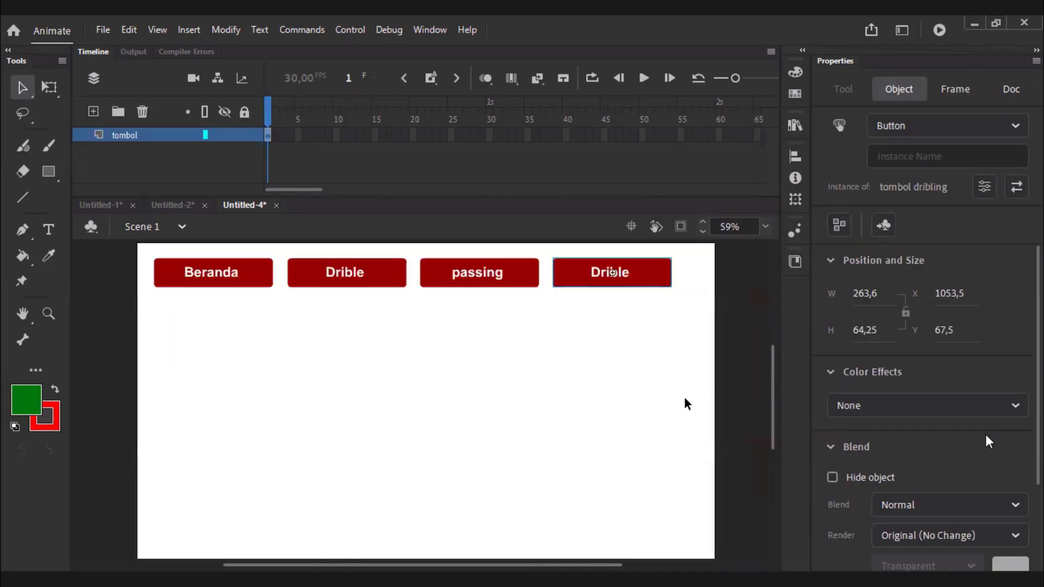
pyautogui.click(616, 408)
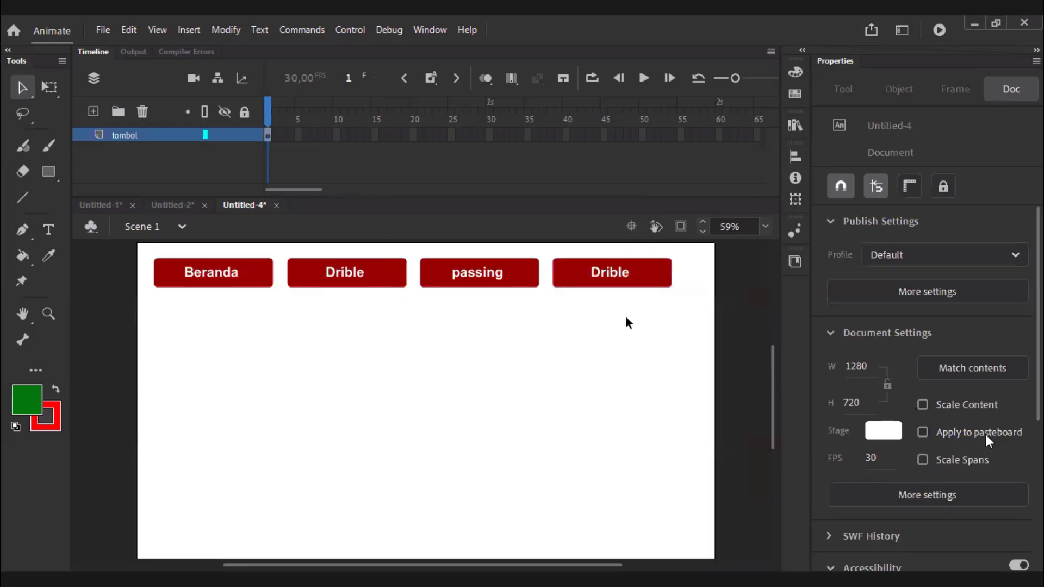
# Duplicate the fourth button's symbol under the name "tombol shooting".
pyautogui.click(641, 271)
pyautogui.rightClick(640, 273)
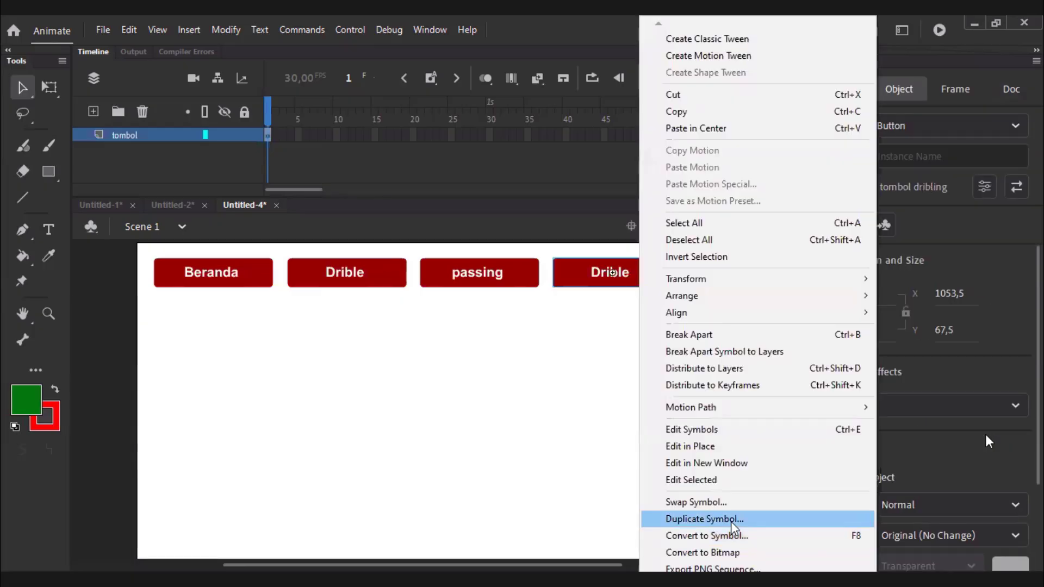
pyautogui.press('Return')
pyautogui.moveTo(399, 193); pyautogui.dragTo(524, 193)
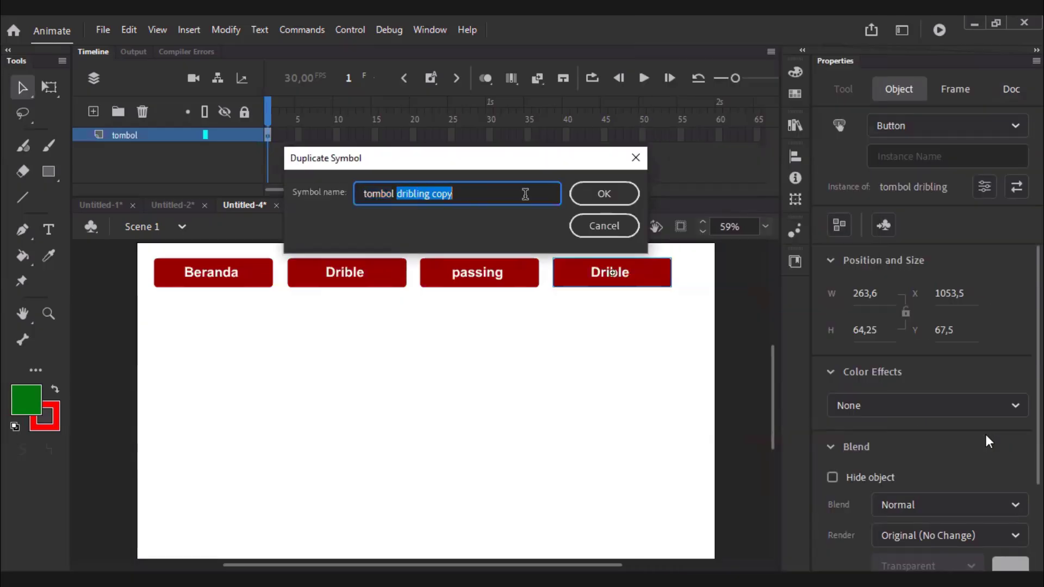
pyautogui.write('shooting')
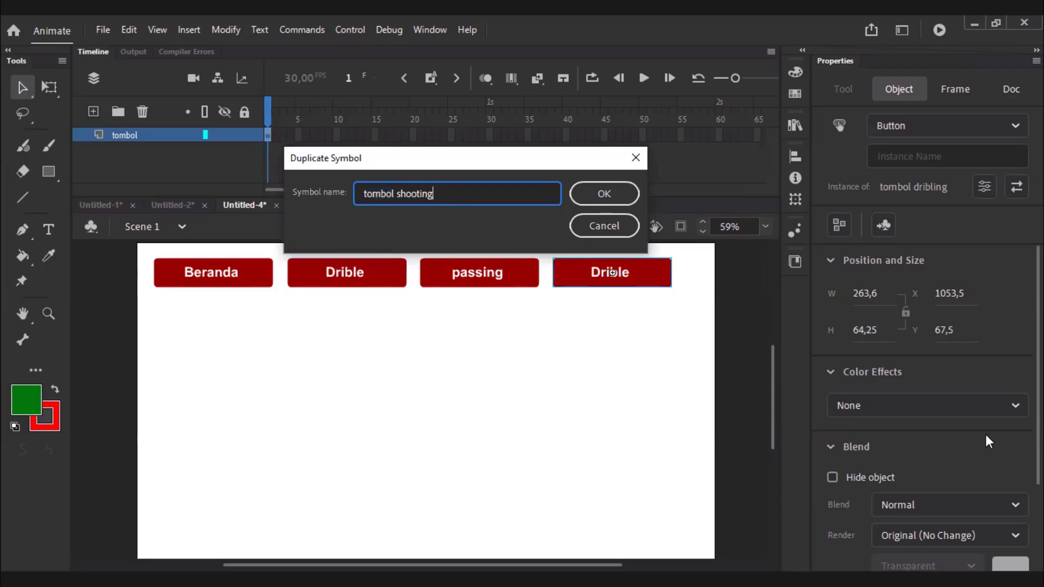
pyautogui.press('Return')
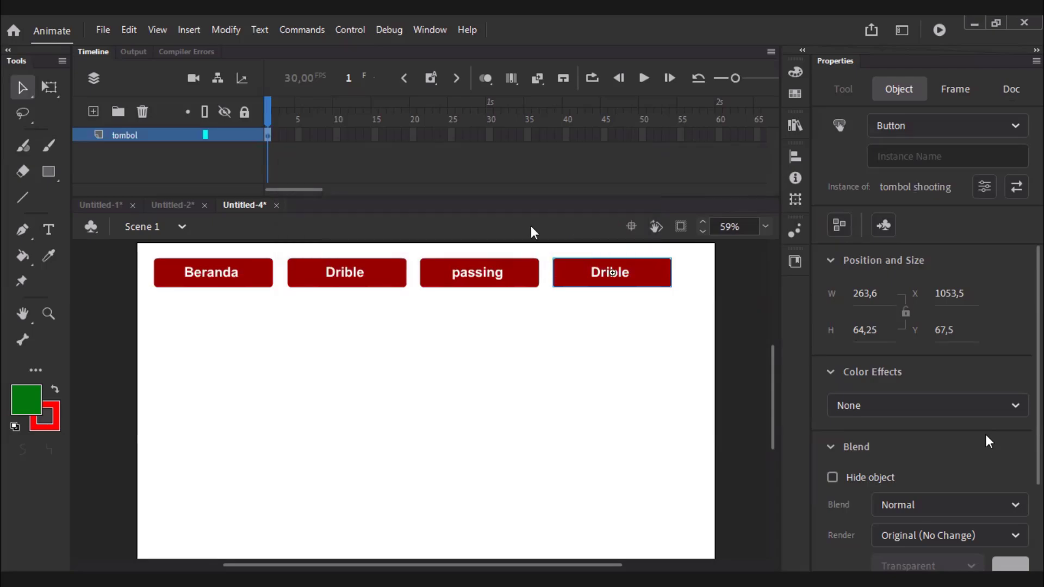
# Change the tombol shooting button's label to "Shooting" and return to Scene 1.
pyautogui.doubleClick(641, 275)
pyautogui.click(615, 274)
pyautogui.doubleClick(615, 273)
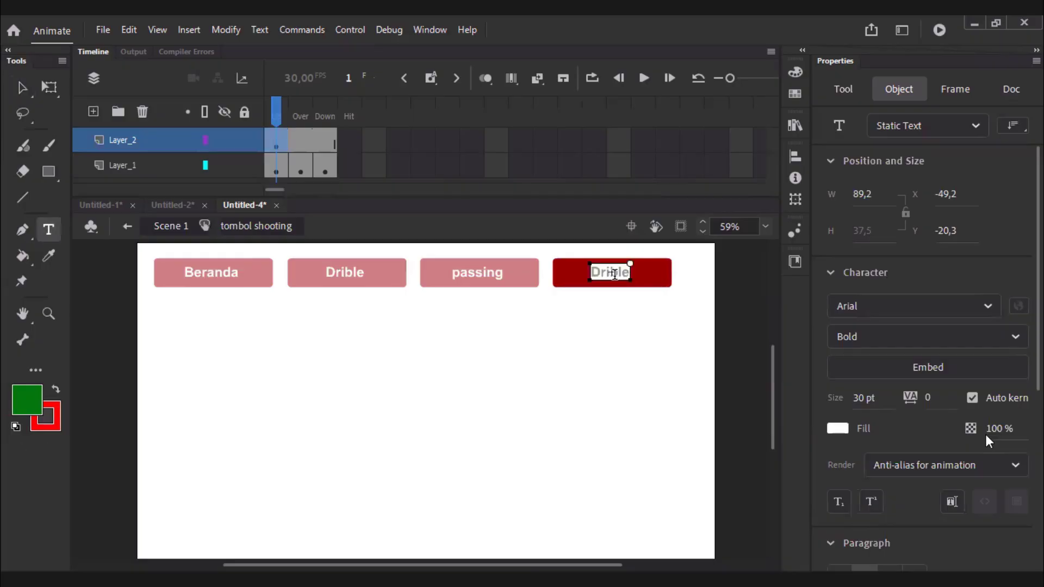
pyautogui.doubleClick(614, 274)
pyautogui.write('shoo')
pyautogui.press('Home')
pyautogui.write('S')
pyautogui.press('Delete')
pyautogui.press('End')
pyautogui.write('ting')
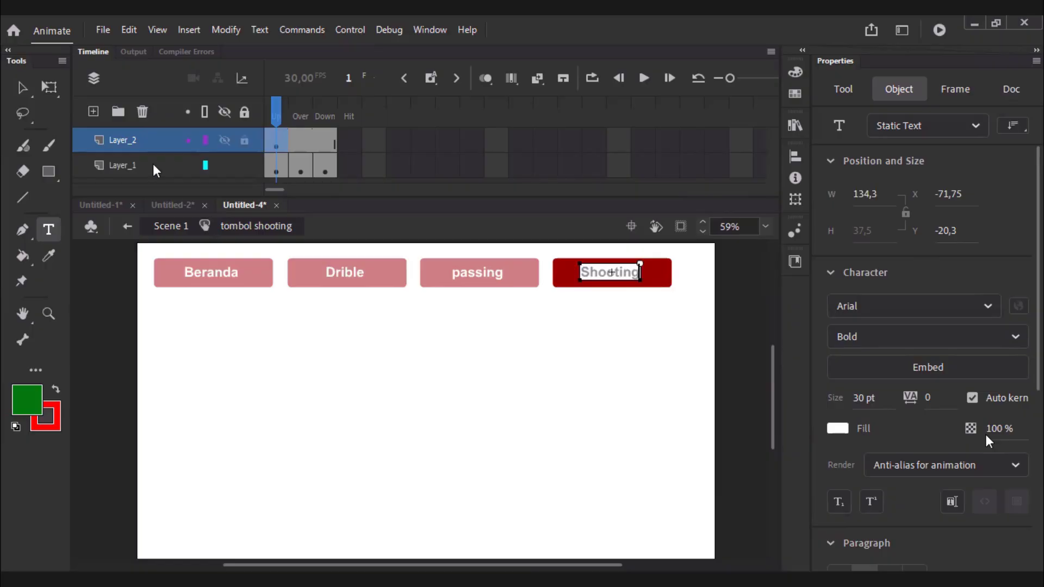
pyautogui.click(35, 97)
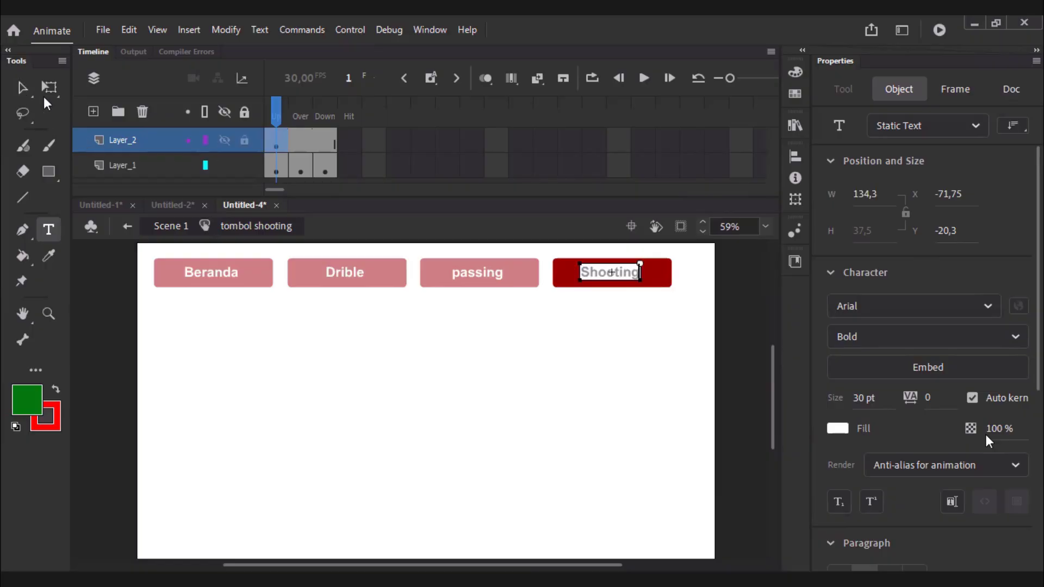
pyautogui.click(170, 226)
pyautogui.click(365, 374)
# Capitalize the third button's label as "Passing" inside its symbol and return to Scene 1.
pyautogui.doubleClick(470, 281)
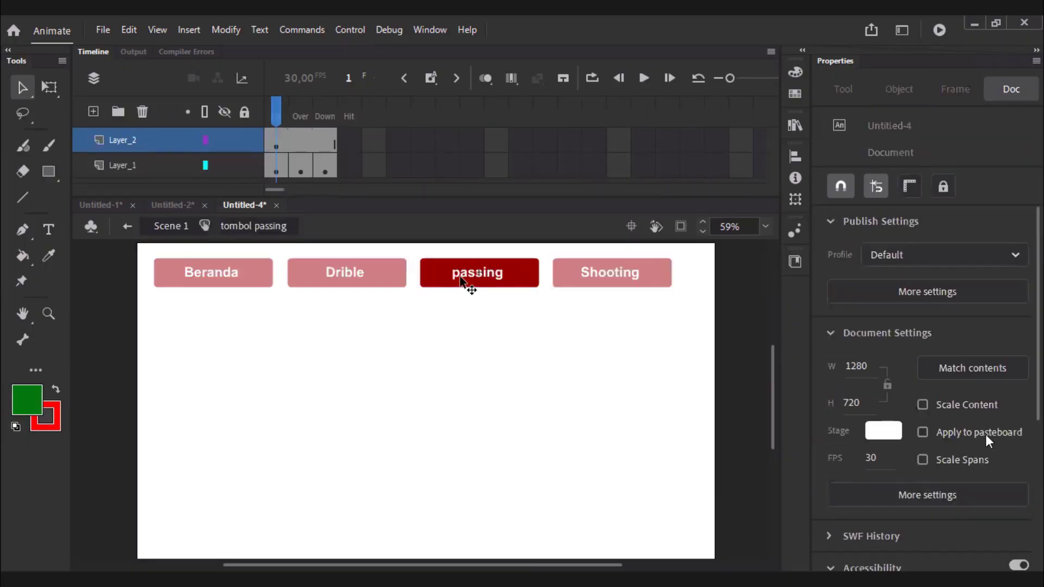
pyautogui.doubleClick(458, 273)
pyautogui.press('Delete')
pyautogui.write('P')
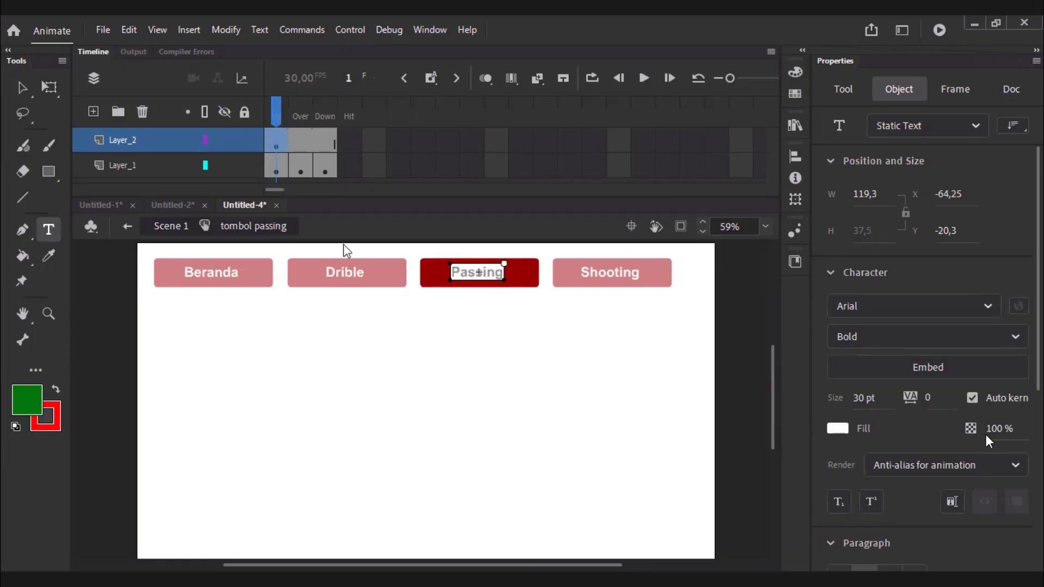
pyautogui.click(22, 87)
pyautogui.click(449, 434)
pyautogui.doubleClick(449, 434)
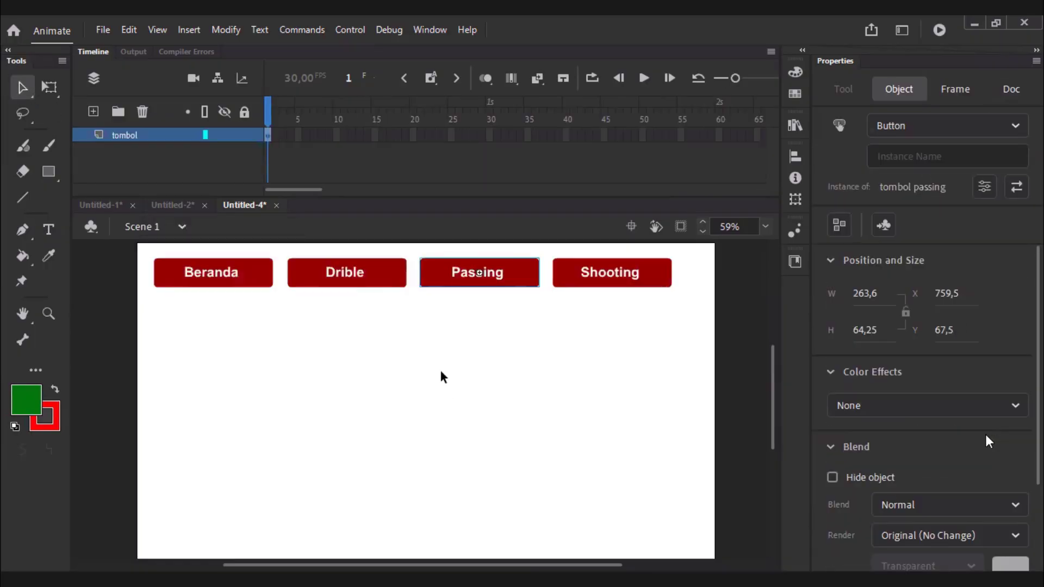
# Change the second button's label to "Dribling" inside its symbol and return to Scene 1.
pyautogui.click(373, 285)
pyautogui.doubleClick(354, 273)
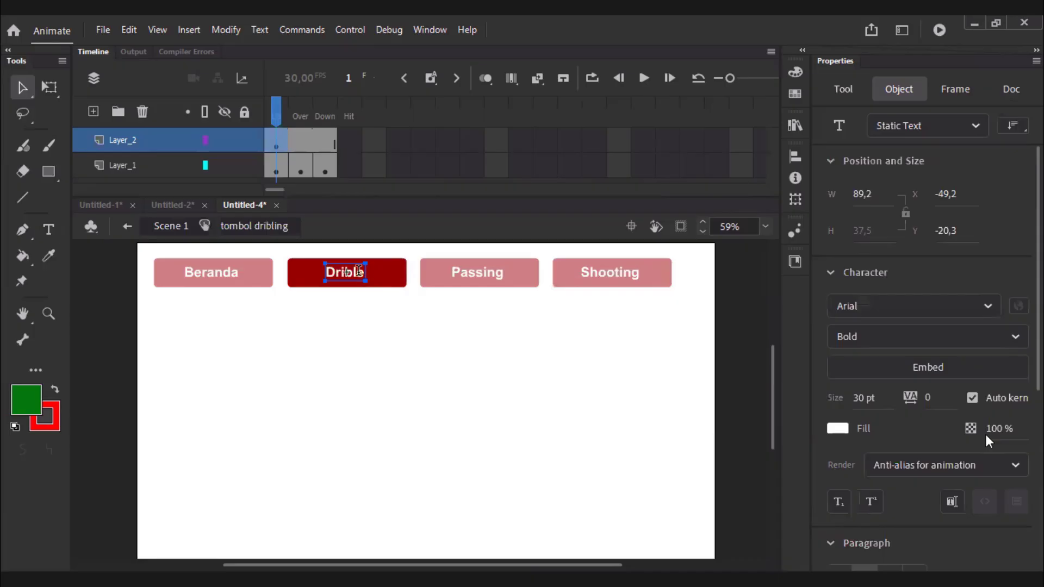
pyautogui.doubleClick(360, 271)
pyautogui.doubleClick(359, 271)
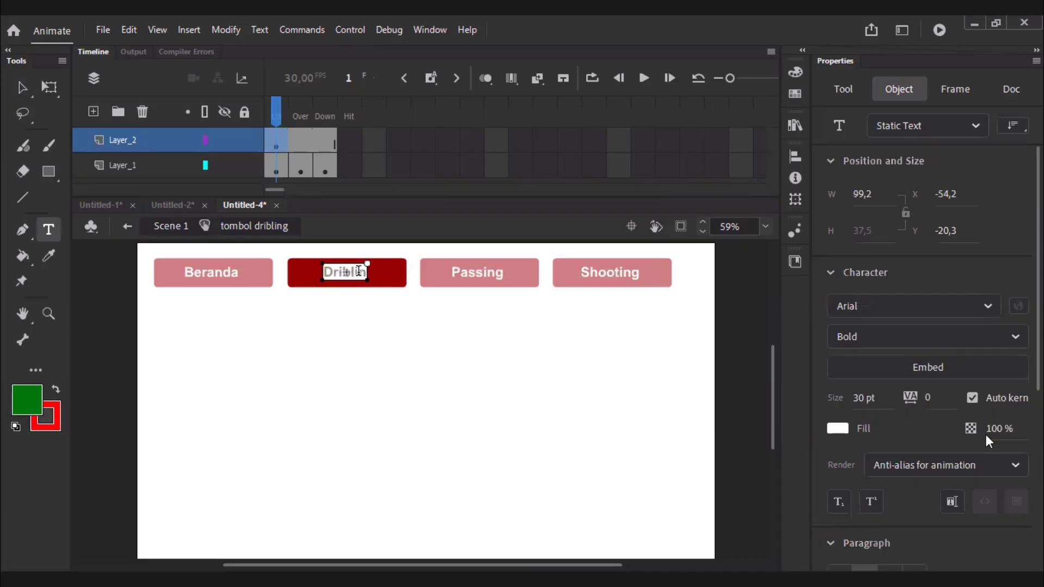
pyautogui.write('Dribling')
pyautogui.click(32, 97)
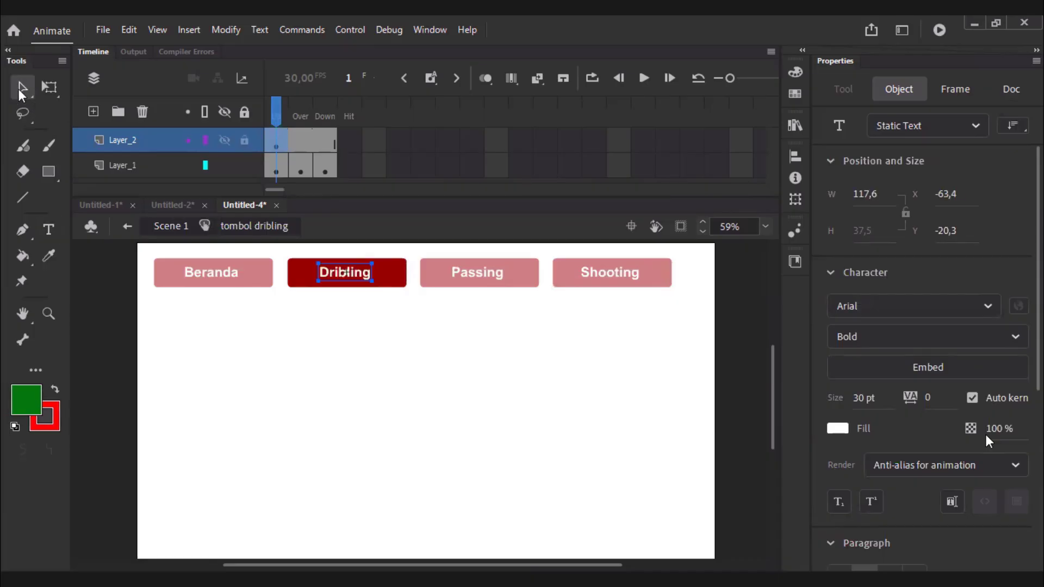
pyautogui.doubleClick(334, 394)
pyautogui.click(334, 393)
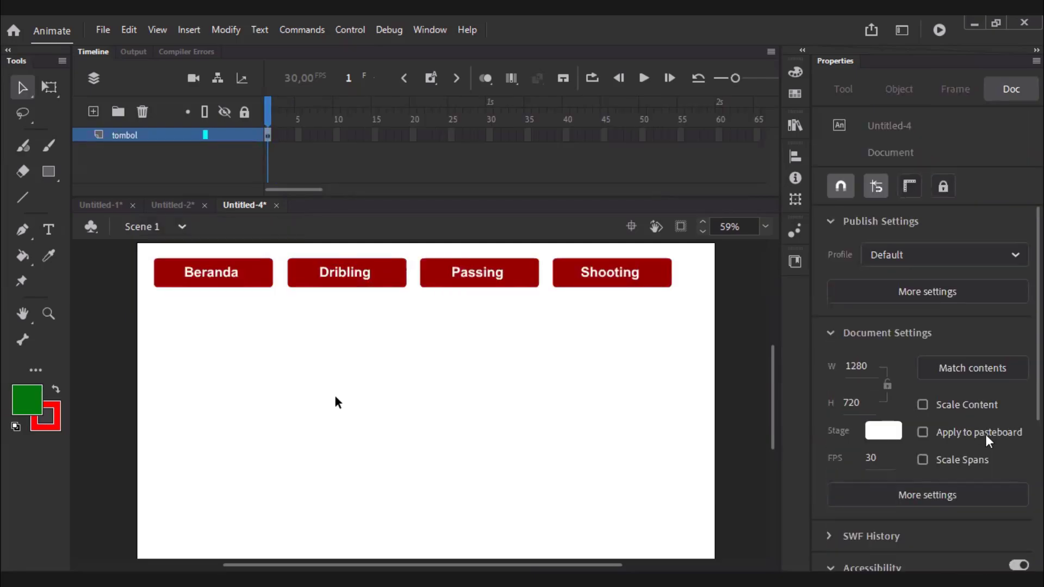
# Select the four buttons in turn to check which symbol each one is an instance of.
pyautogui.click(243, 271)
pyautogui.click(385, 281)
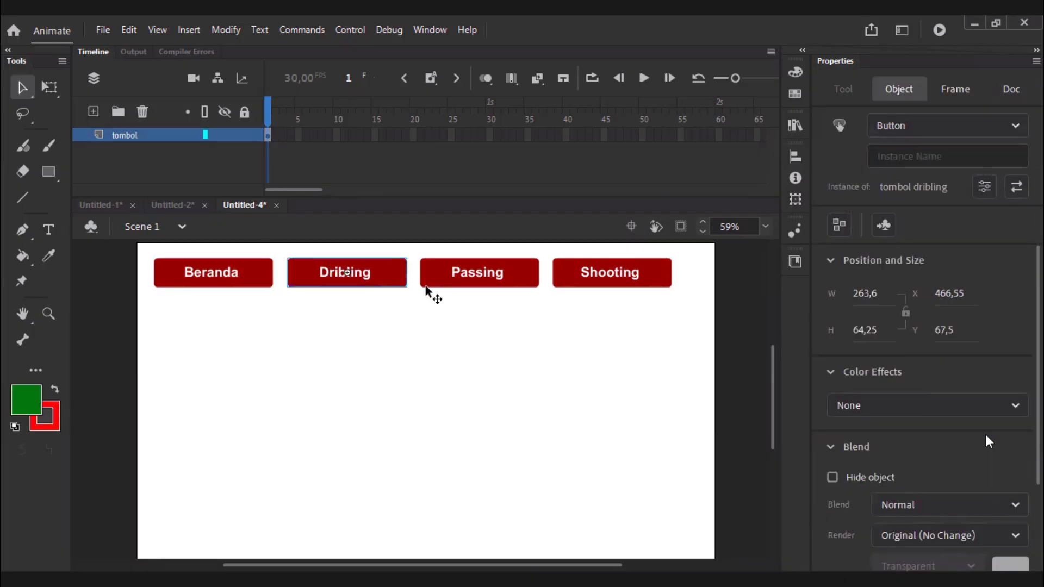
pyautogui.click(468, 282)
pyautogui.click(595, 283)
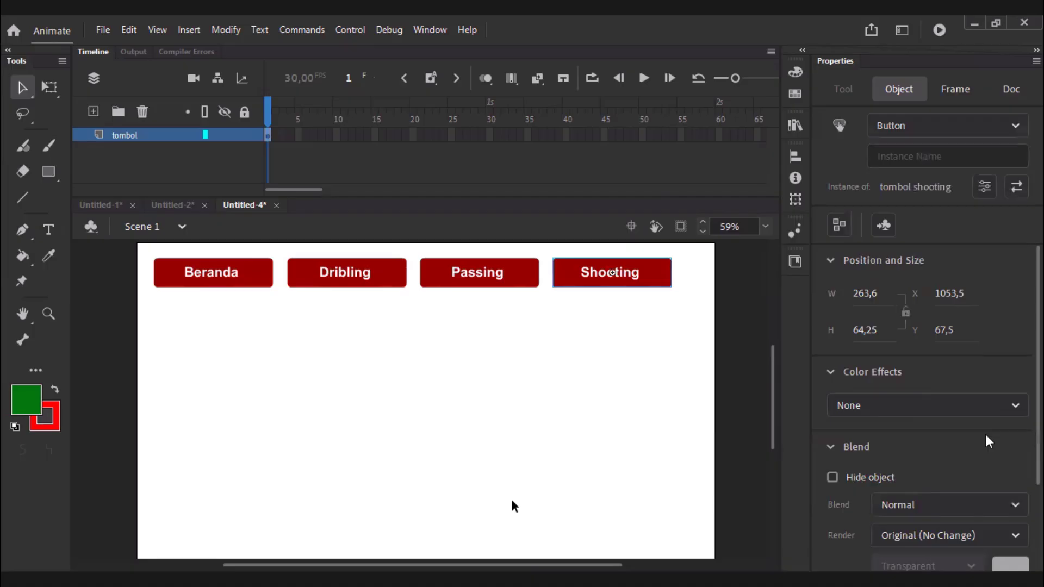
# Test the movie, try out the navigation buttons' Over and Down states, and close the preview.
pyautogui.hotkey('ctrl', 'Return')
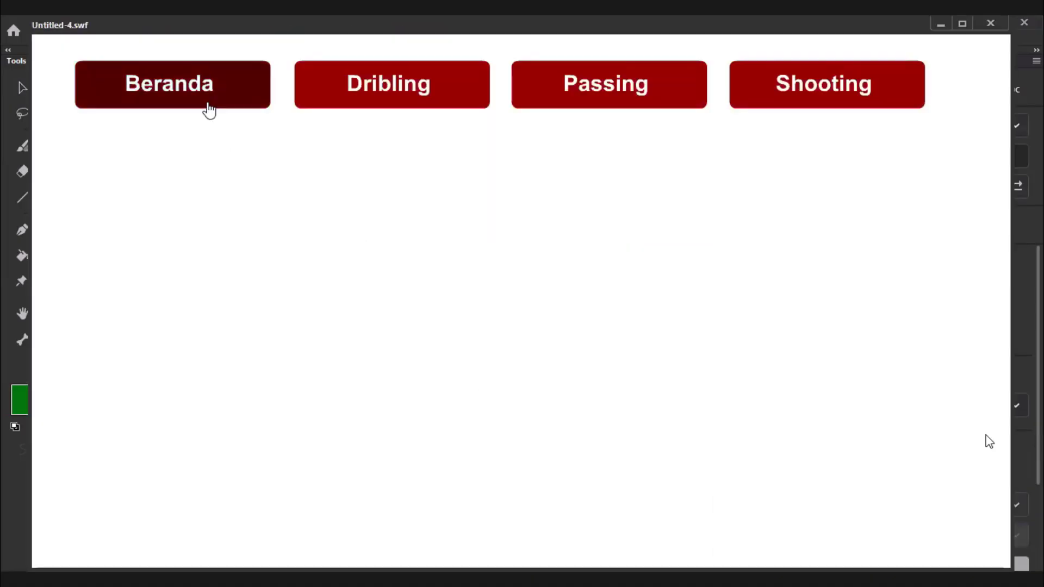
pyautogui.click(407, 102)
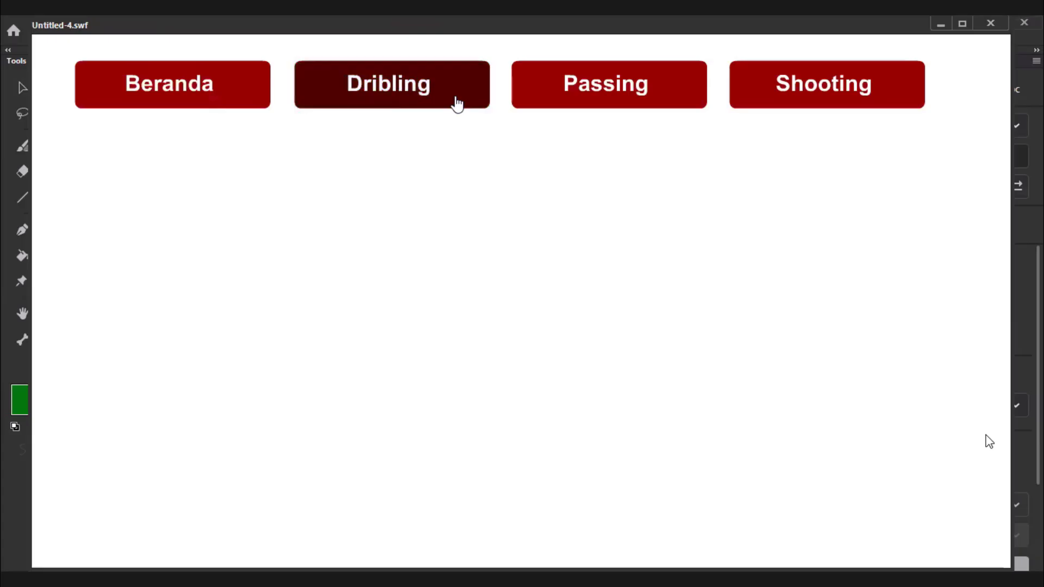
pyautogui.click(693, 104)
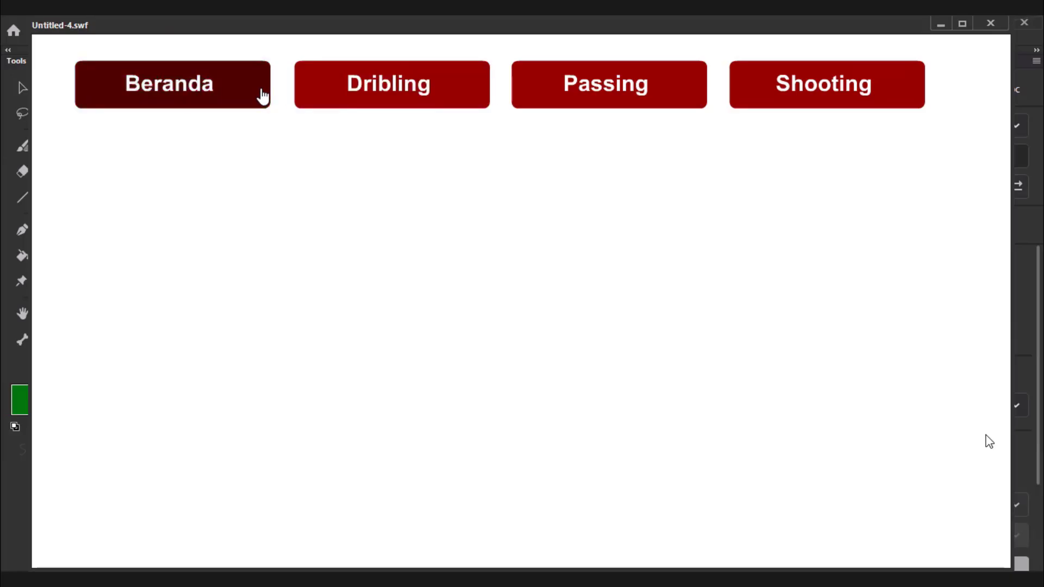
pyautogui.click(402, 102)
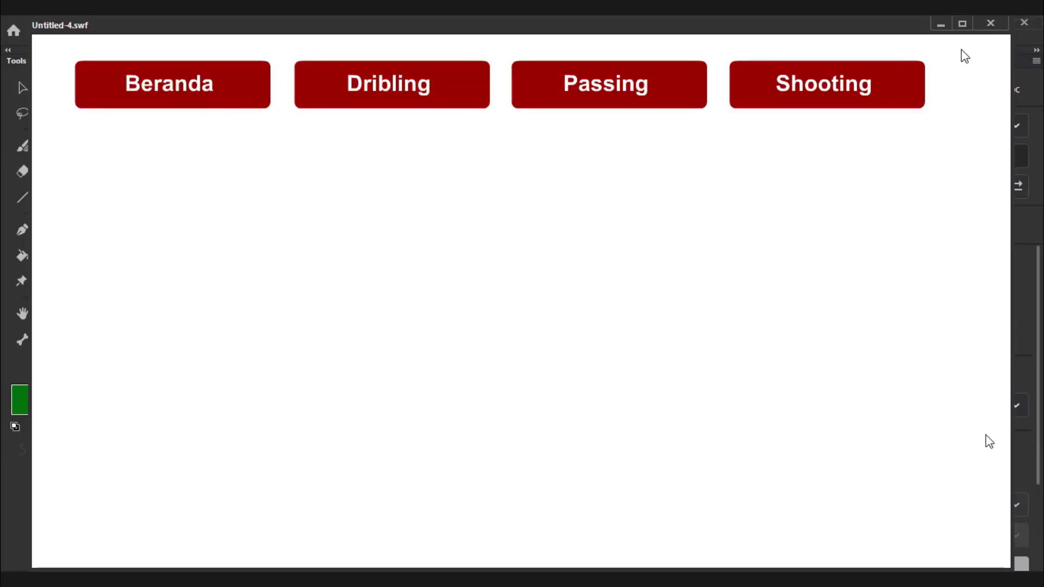
pyautogui.click(988, 24)
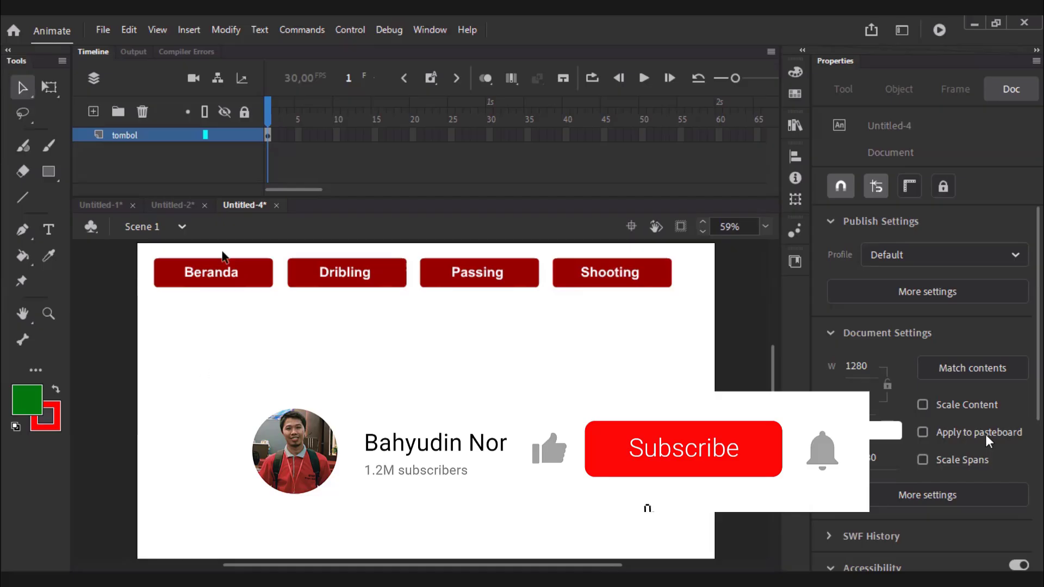
pyautogui.click(261, 272)
pyautogui.click(384, 280)
pyautogui.click(475, 282)
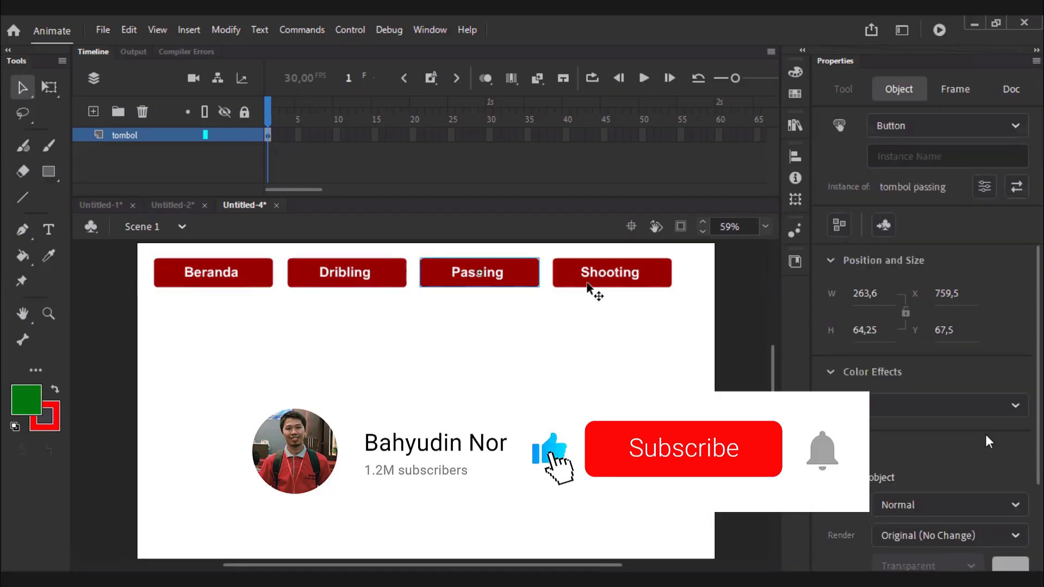
pyautogui.click(588, 285)
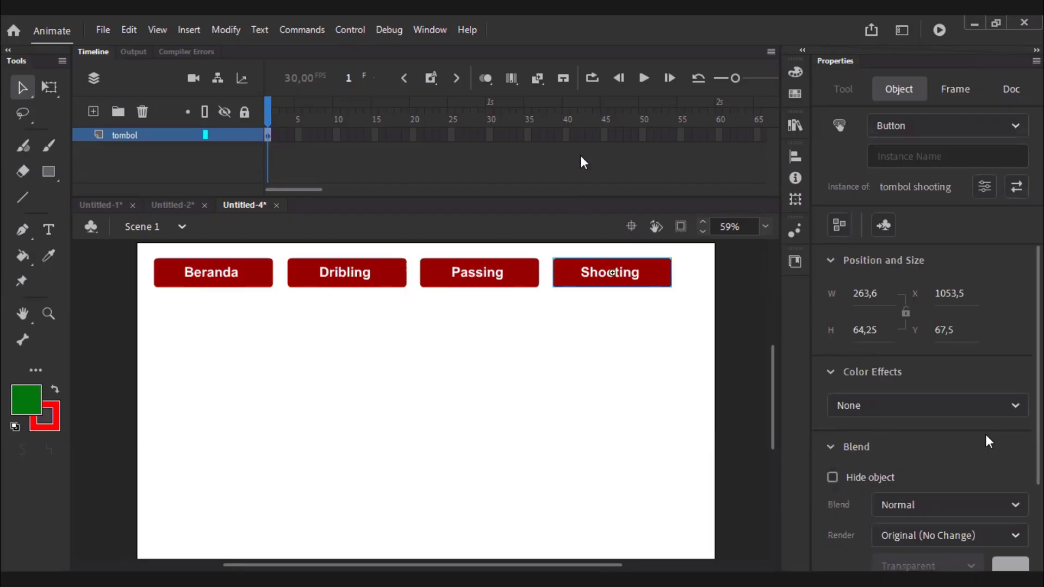
# Extend the tombol layer to frame 40, play the timeline and return to frame 1.
pyautogui.click(566, 134)
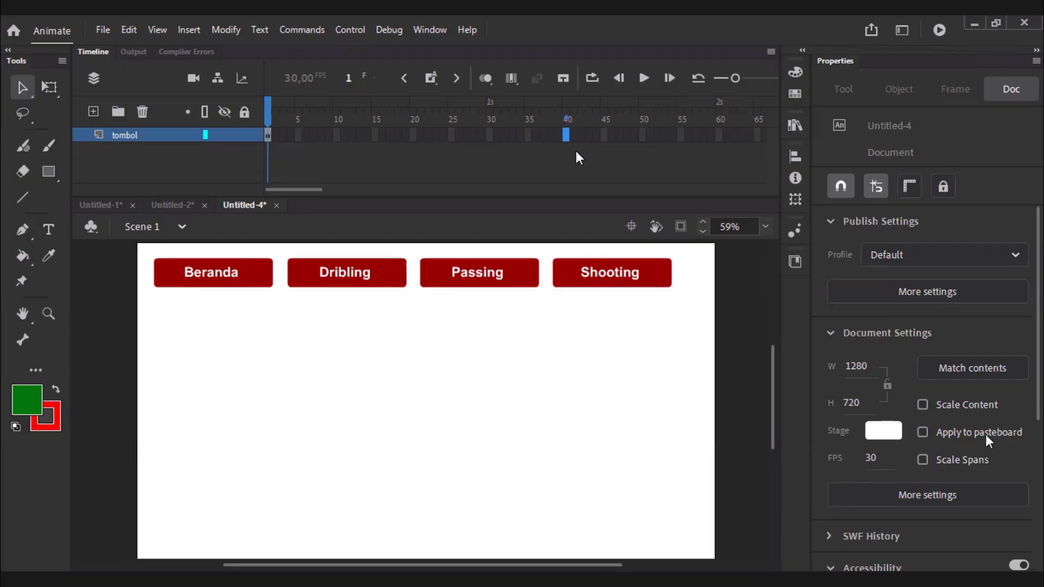
pyautogui.rightClick(568, 144)
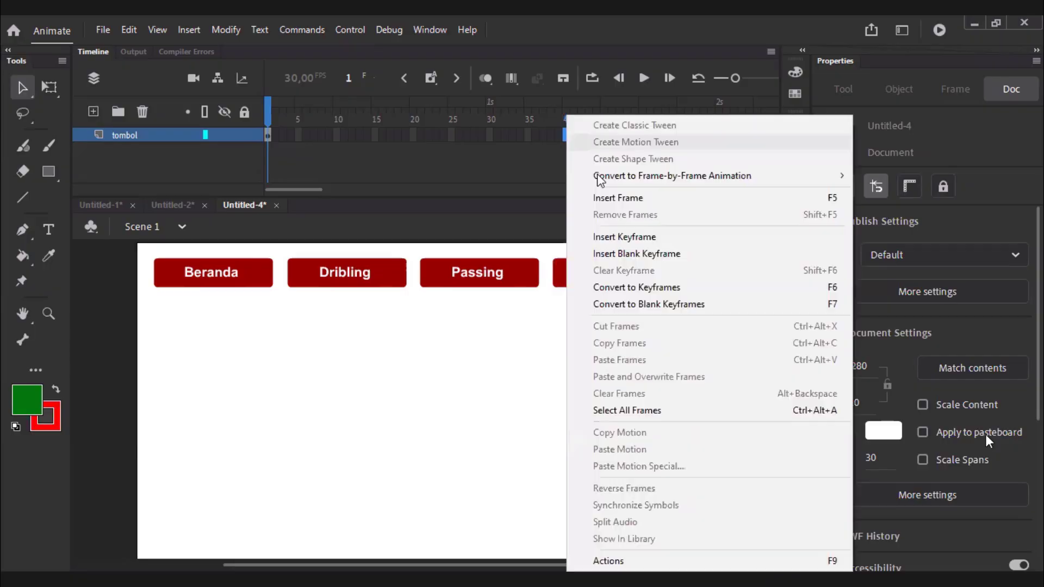
pyautogui.click(625, 202)
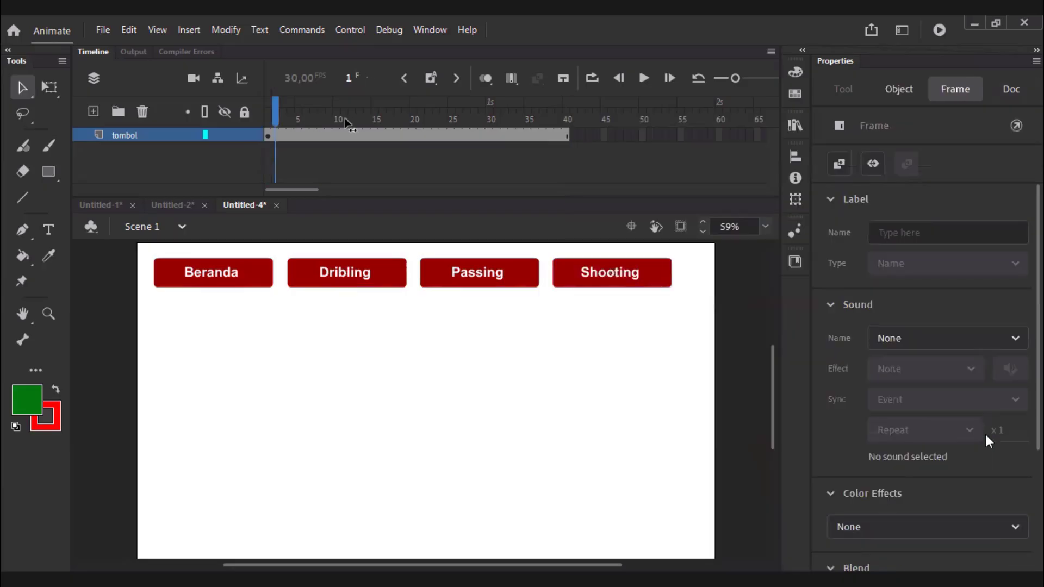
pyautogui.press('Return')
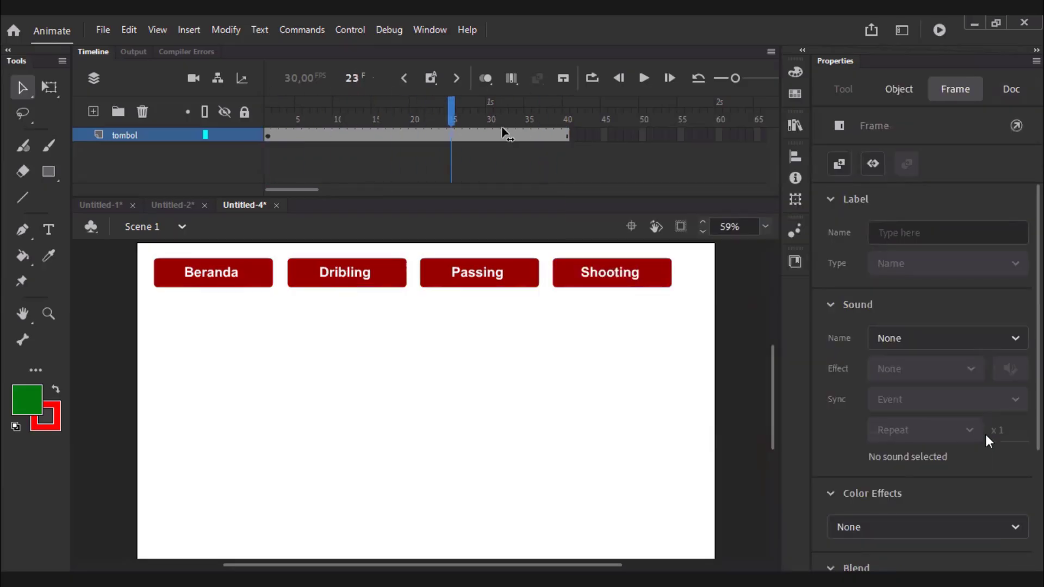
pyautogui.moveTo(528, 128); pyautogui.dragTo(268, 131)
# Lock the tombol layer and add a new layer named "konten" above it.
pyautogui.click(240, 149)
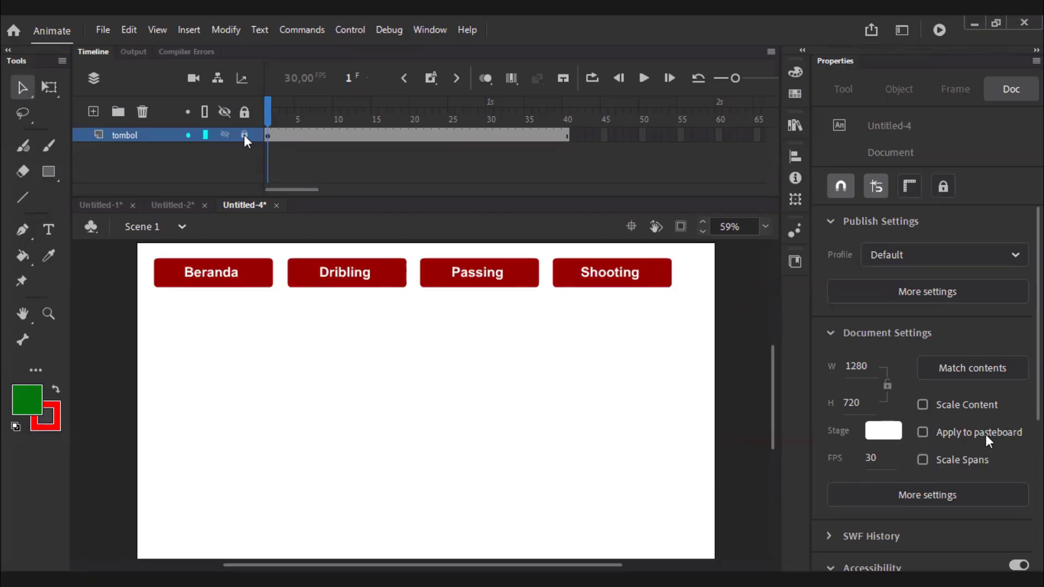
pyautogui.click(92, 113)
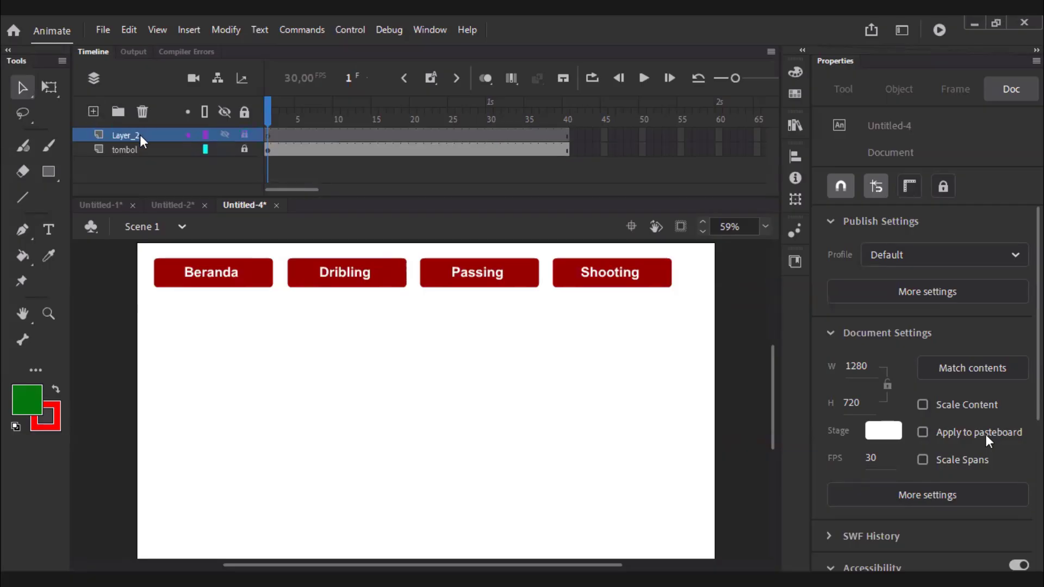
pyautogui.doubleClick(125, 136)
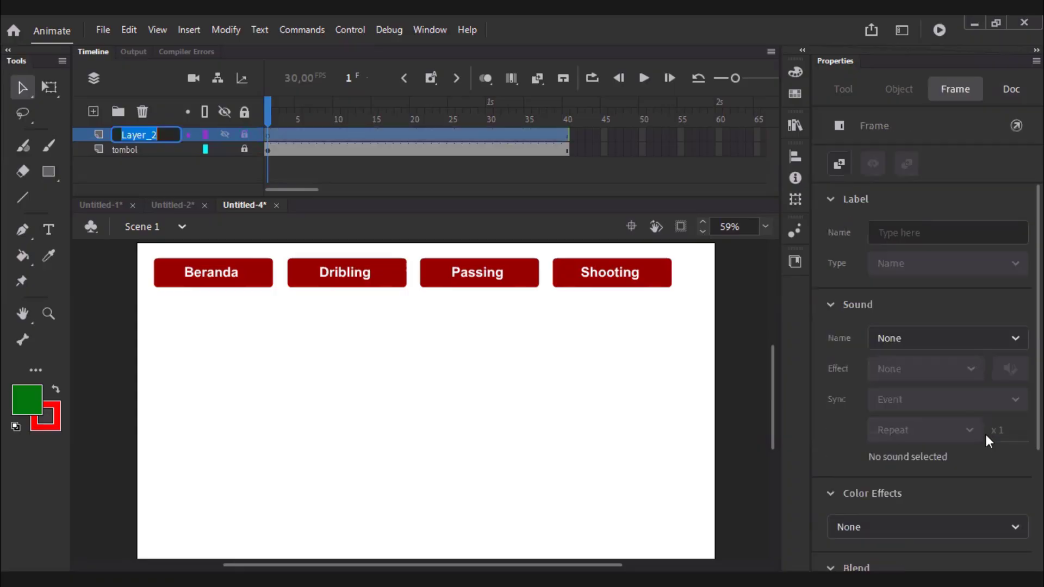
pyautogui.write('konten')
pyautogui.press('Return')
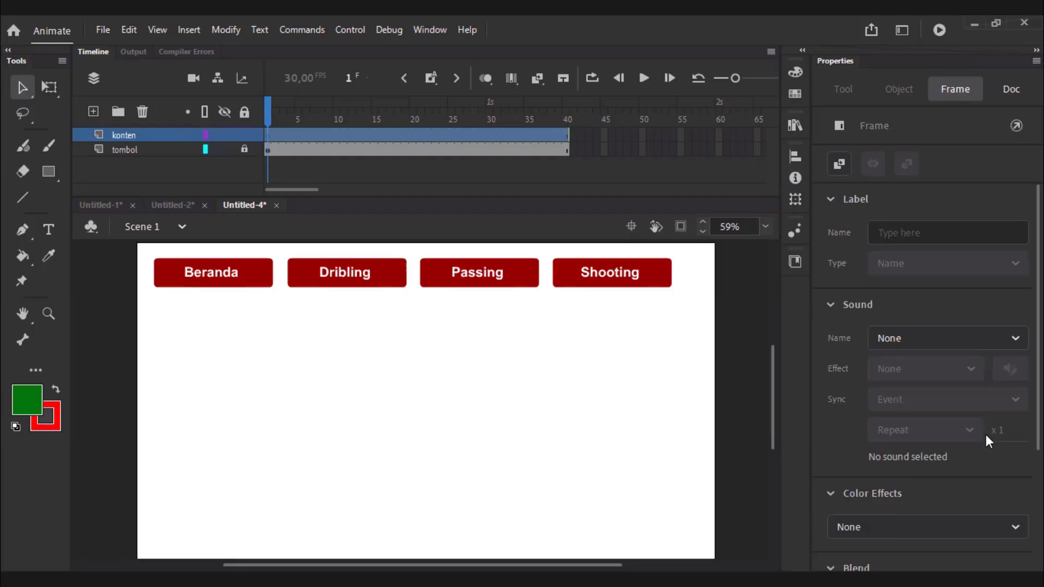
# Paste the football image into the konten layer, scale it to about 577 × 433, and move it below the Beranda and Dribling buttons, about X 51, Y 141.
pyautogui.click(275, 127)
pyautogui.hotkey('ctrl', 'v')
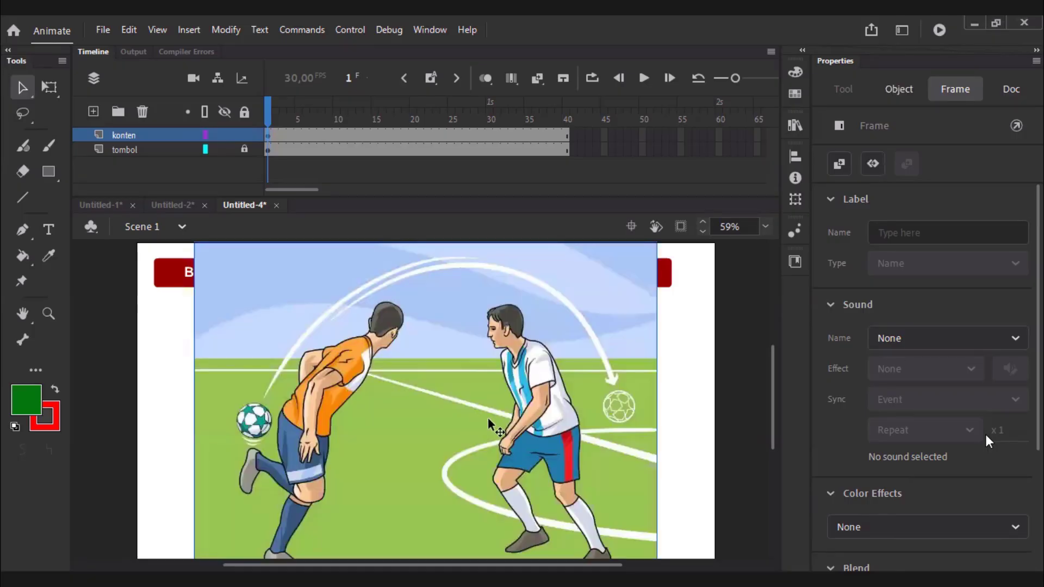
pyautogui.press('q')
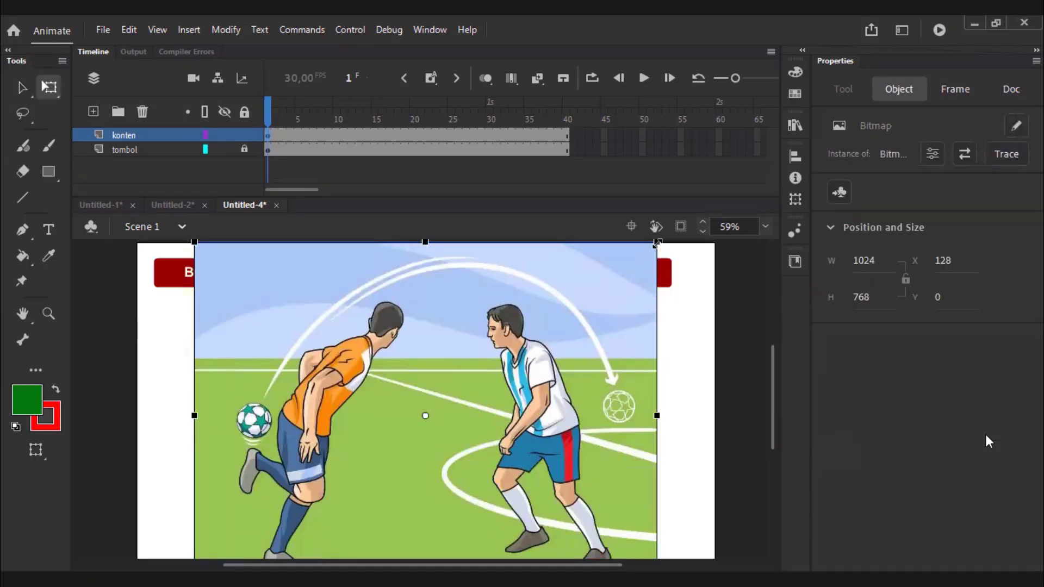
pyautogui.moveTo(657, 243); pyautogui.dragTo(622, 319)
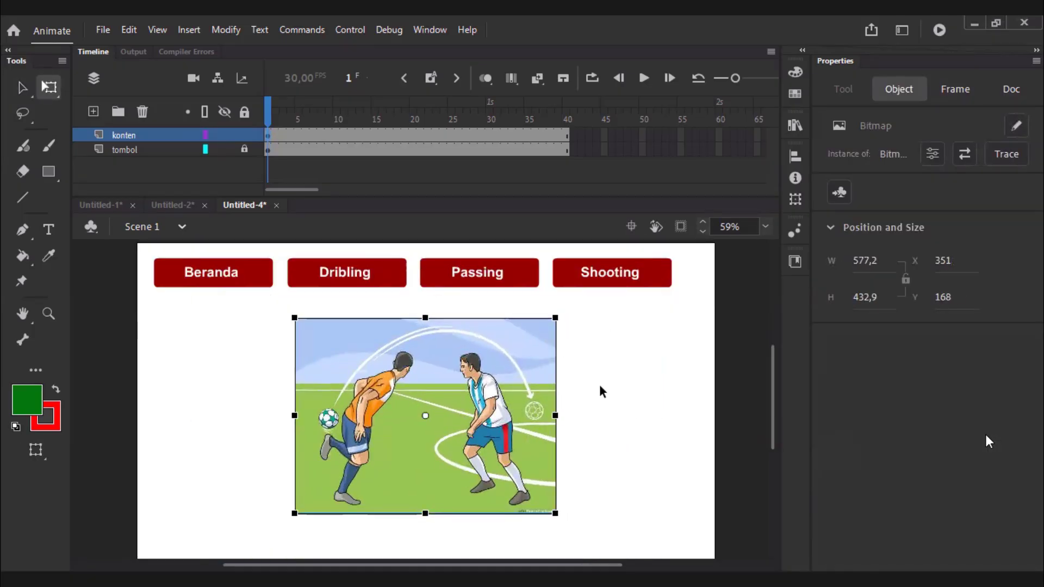
pyautogui.press('v')
pyautogui.moveTo(531, 460); pyautogui.dragTo(387, 437)
# Add the static text "TEKNIK SEPAK BOLA" beside the football image on the konten layer.
pyautogui.press('t')
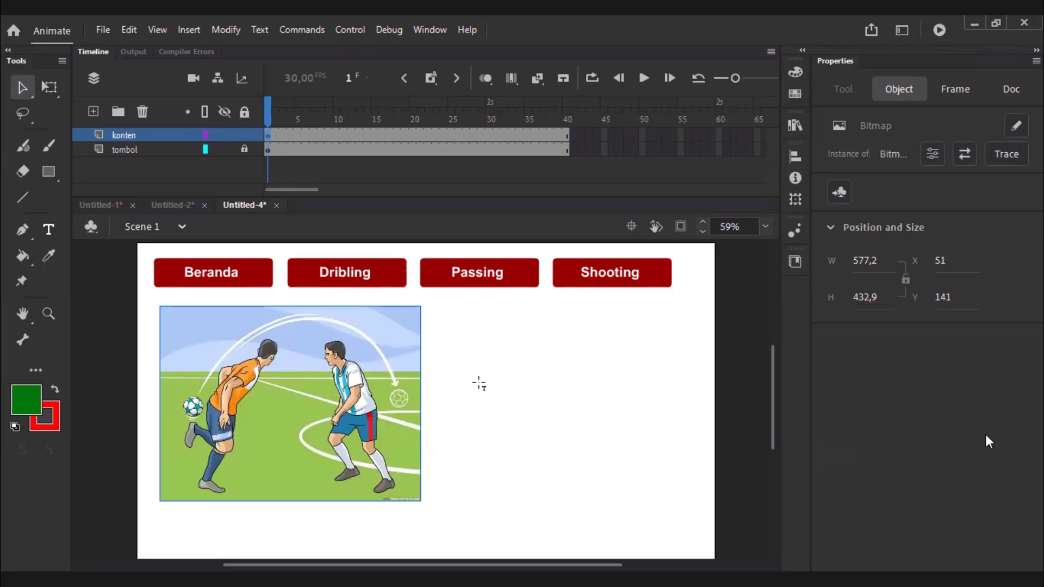
pyautogui.click(479, 383)
pyautogui.write('TEknik')
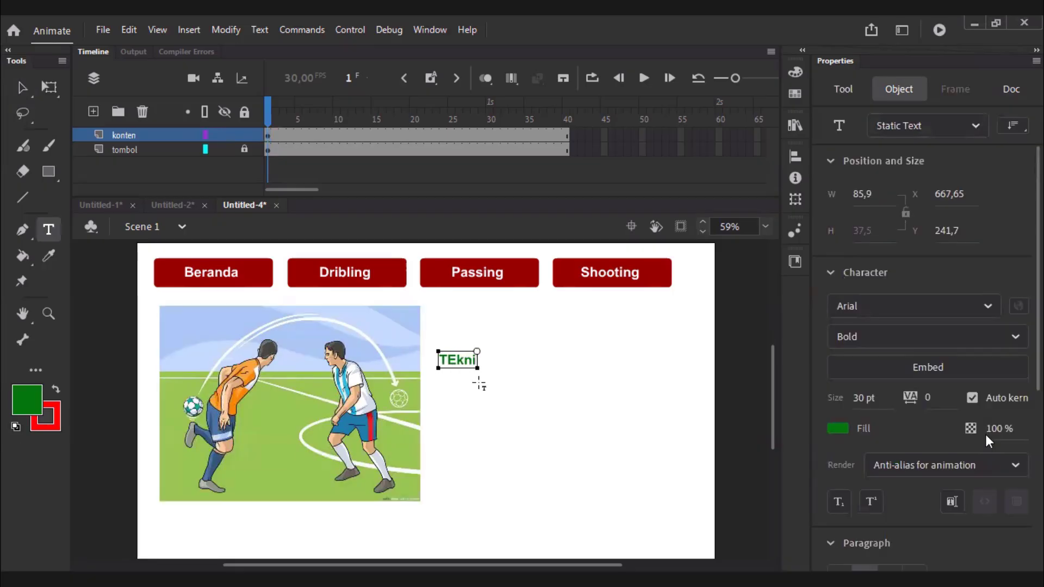
pyautogui.press('BackSpace')
pyautogui.press('BackSpace')
pyautogui.press('BackSpace')
pyautogui.press('BackSpace')
pyautogui.press('BackSpace')
pyautogui.press('BackSpace')
pyautogui.write('EKNIK SEPEA')
pyautogui.press('BackSpace')
pyautogui.press('BackSpace')
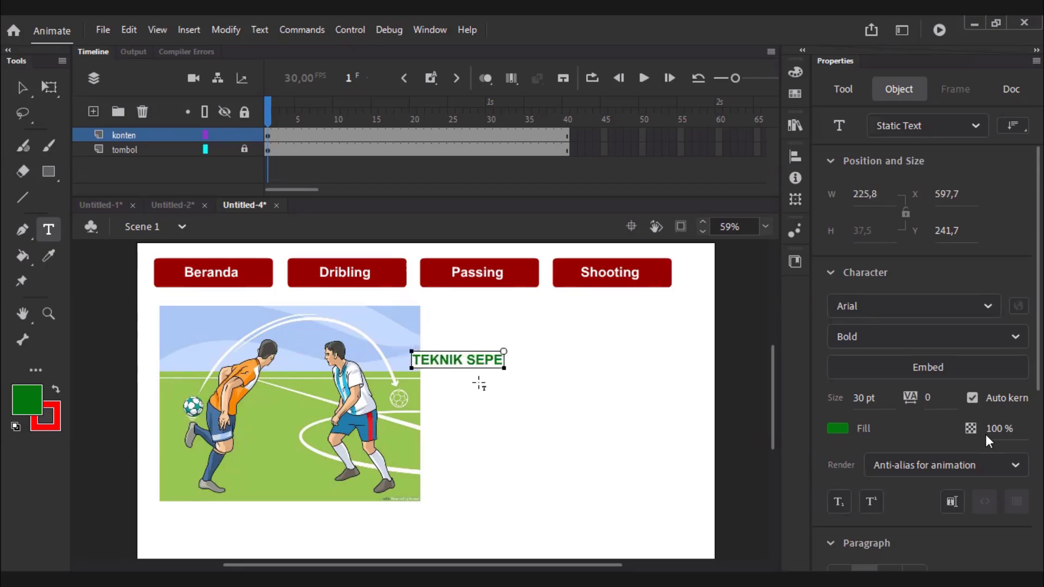
pyautogui.write('AK BOLA')
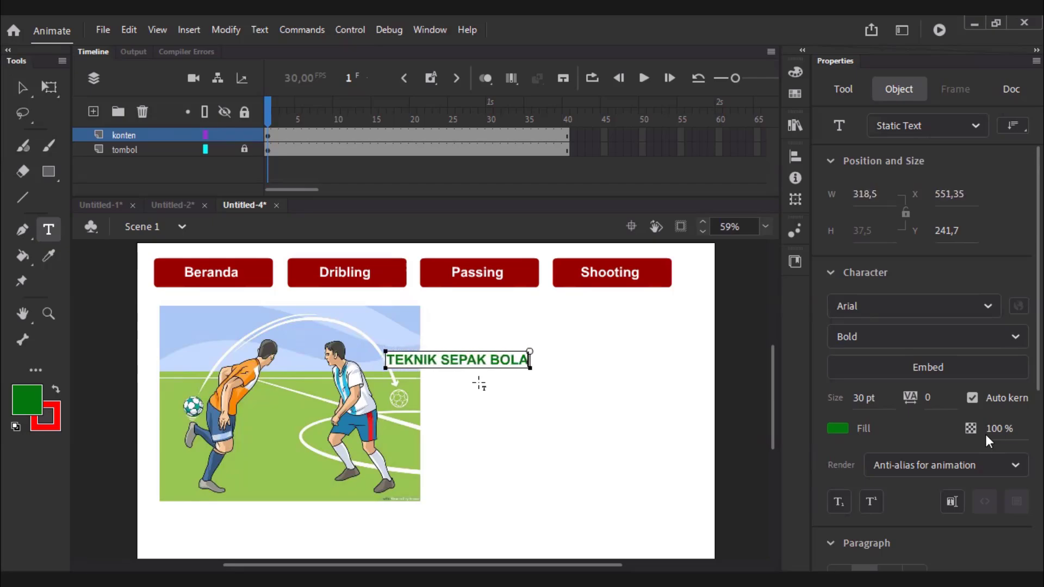
pyautogui.click(23, 87)
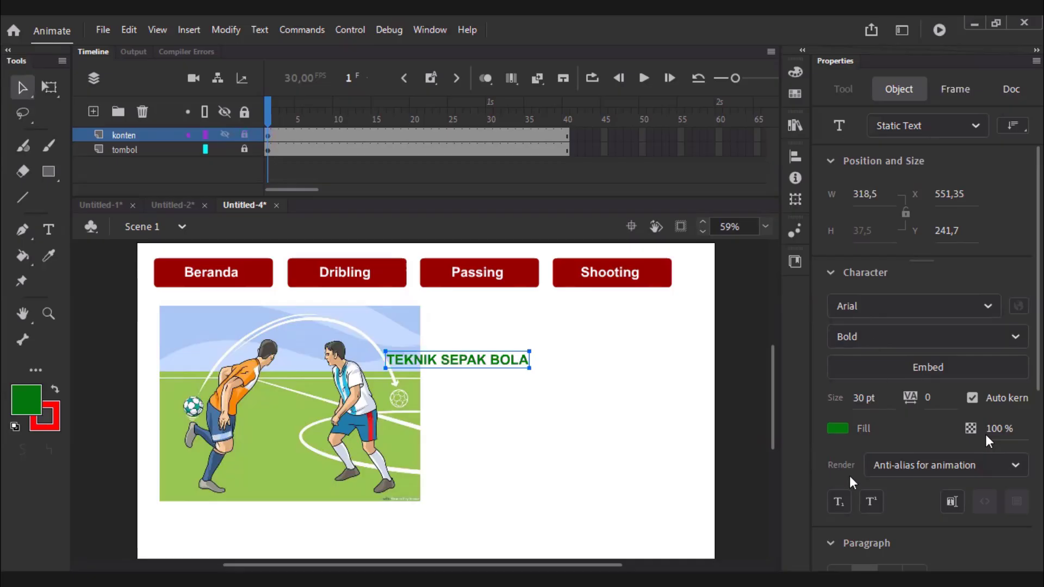
# Enlarge the "TEKNIK SEPAK BOLA" title to 58 pt, break it into two left-aligned lines and place it beside the football image.
pyautogui.moveTo(857, 398); pyautogui.dragTo(871, 403)
pyautogui.moveTo(497, 368); pyautogui.dragTo(599, 321)
pyautogui.doubleClick(535, 325)
pyautogui.press('Return')
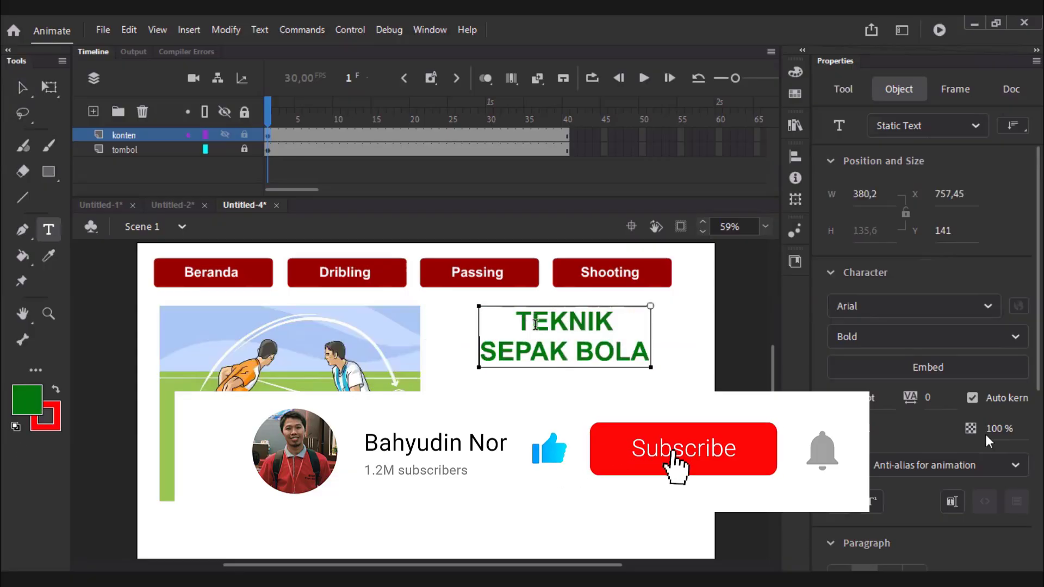
pyautogui.press('Escape')
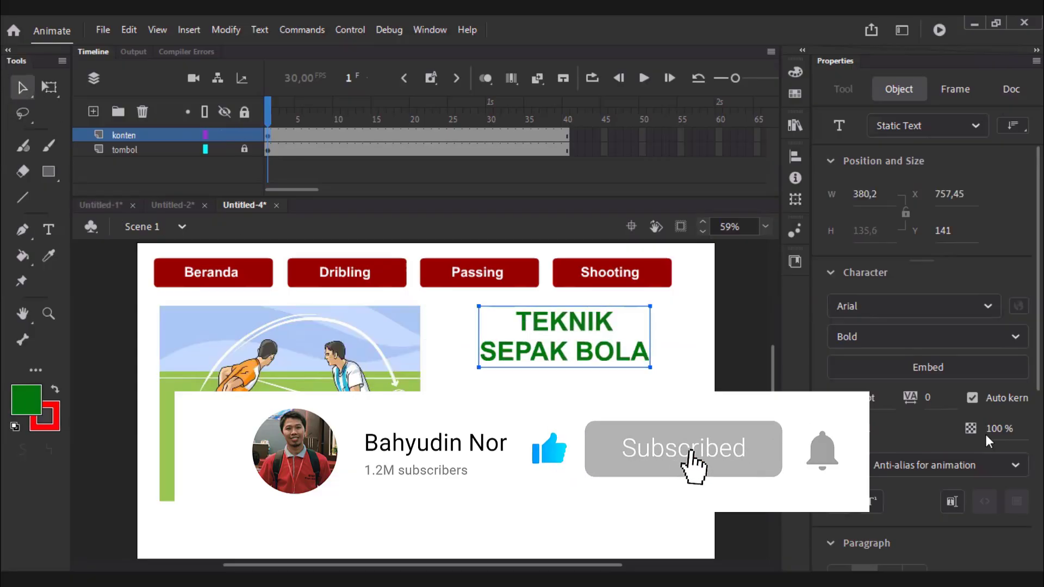
pyautogui.scroll(-5, 988, 441)
pyautogui.click(841, 265)
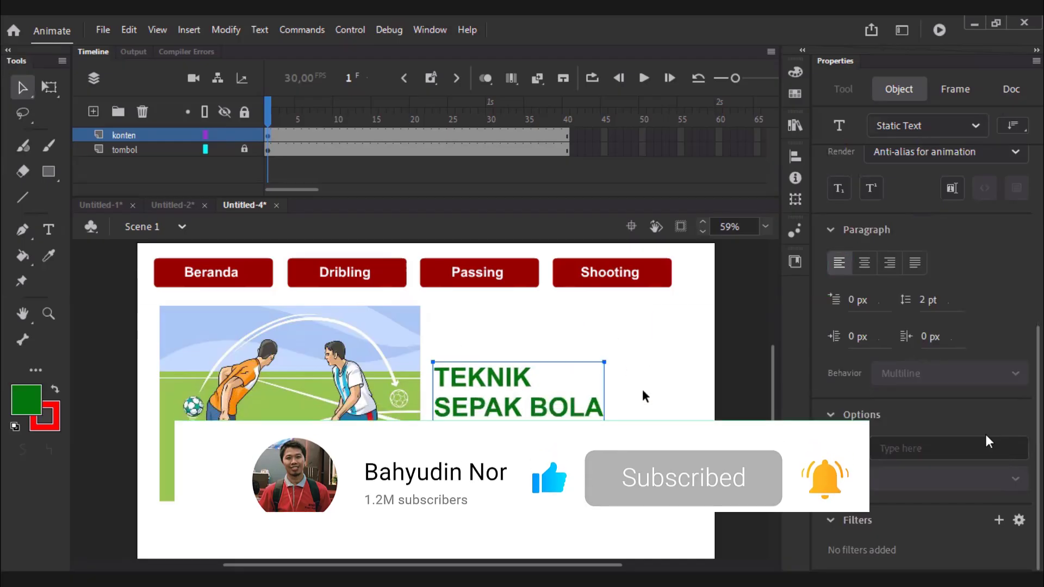
pyautogui.click(643, 392)
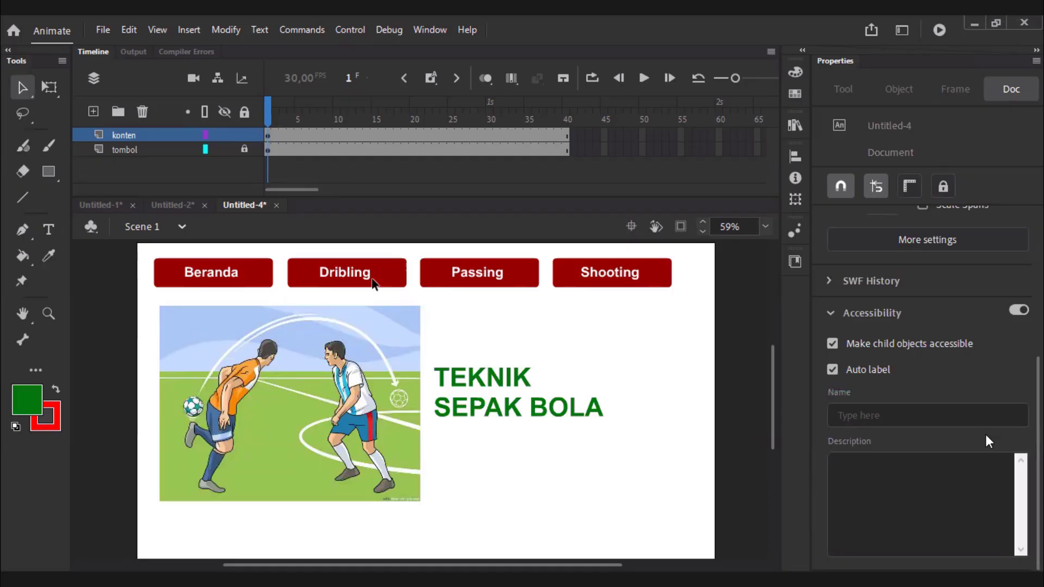
# Insert a blank keyframe at frame 10 of the konten layer and paste the dribbling photo below the buttons, about X 220, Y 136.
pyautogui.click(336, 136)
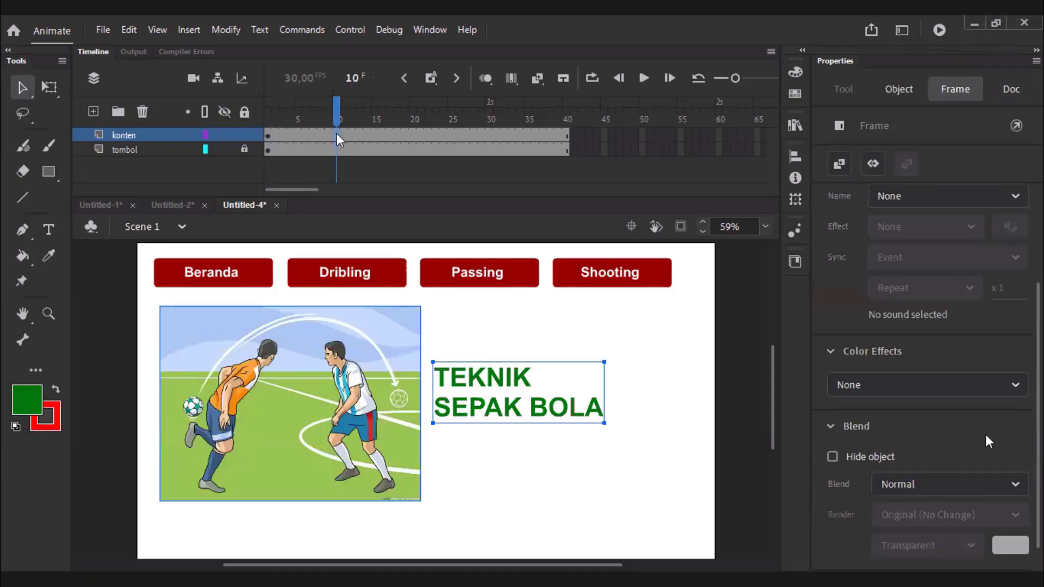
pyautogui.rightClick(338, 135)
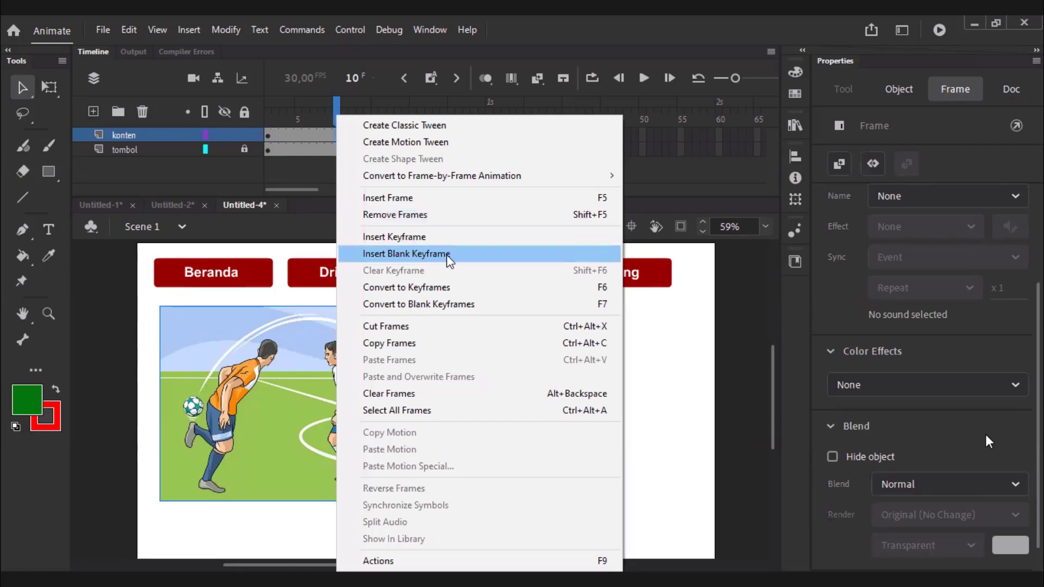
pyautogui.click(446, 254)
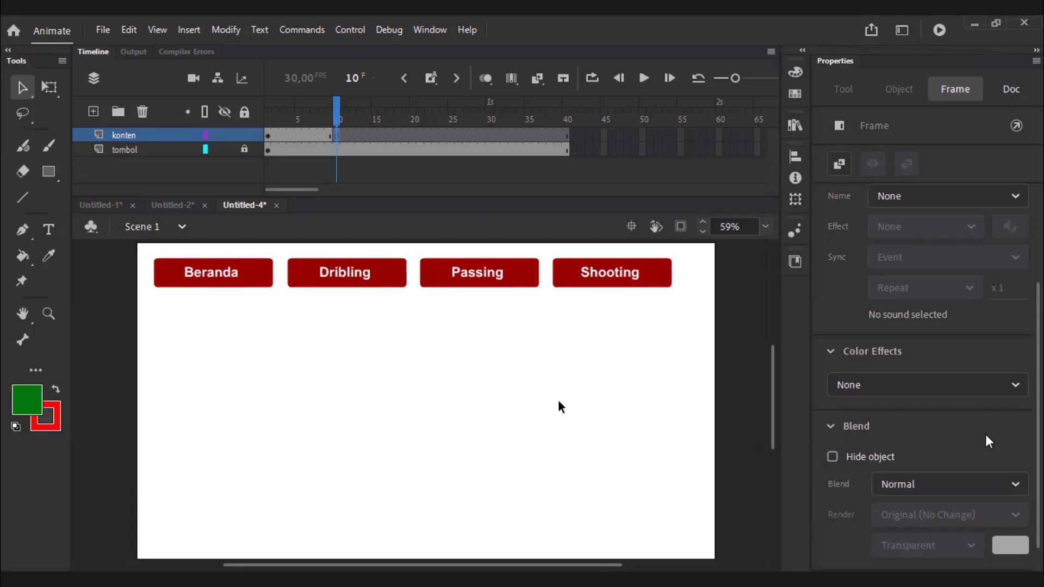
pyautogui.hotkey('ctrl', 'v')
pyautogui.moveTo(538, 376); pyautogui.dragTo(527, 373)
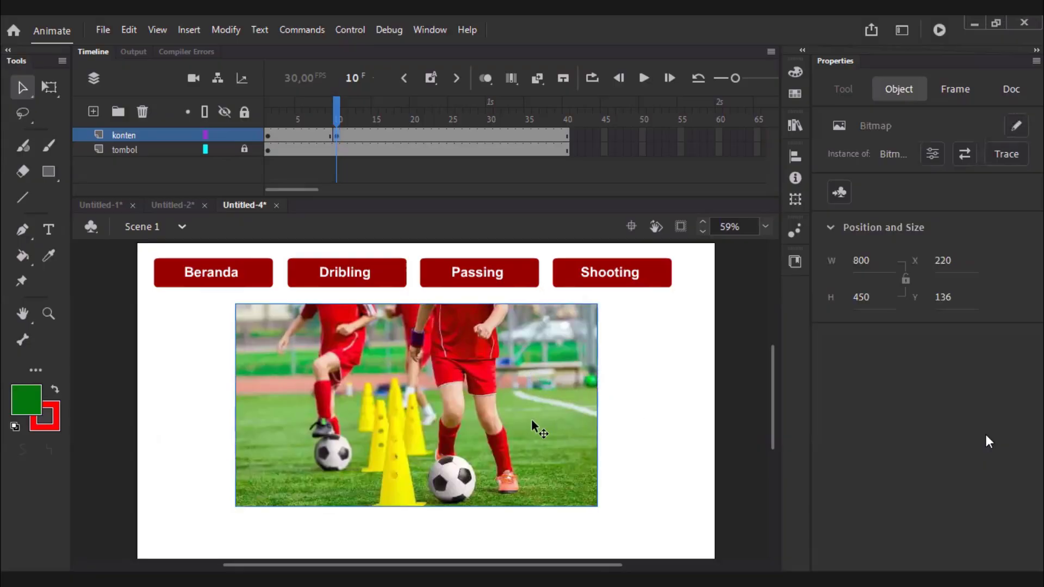
pyautogui.press('Escape')
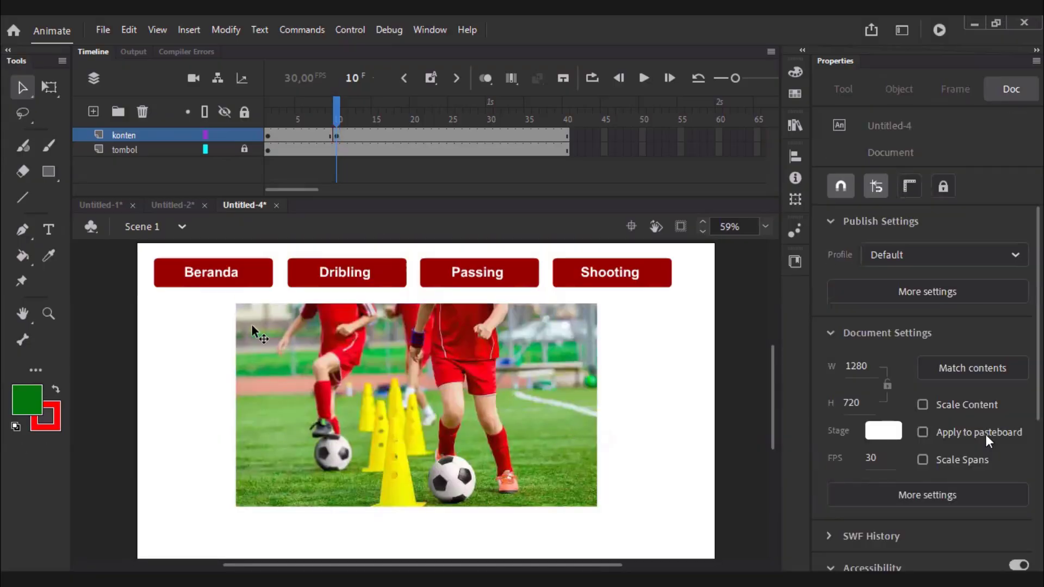
# Insert a blank keyframe at frame 20 of the konten layer.
pyautogui.click(414, 136)
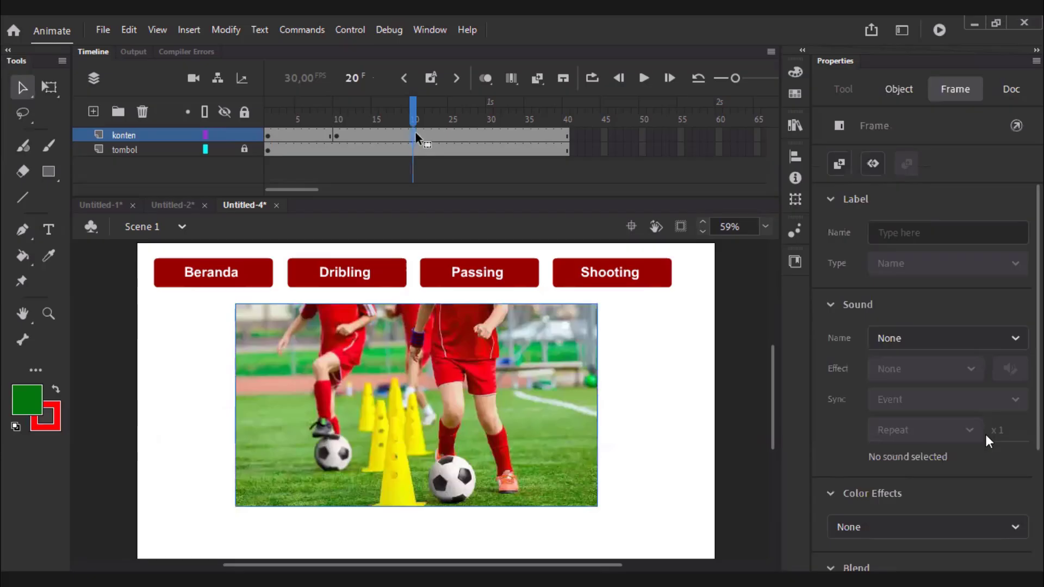
pyautogui.click(266, 136)
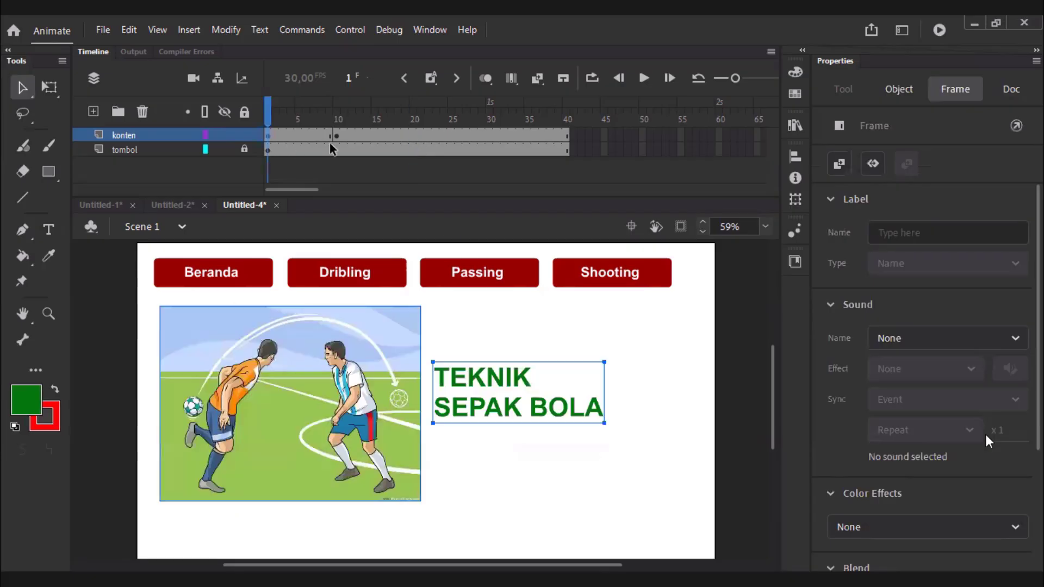
pyautogui.moveTo(344, 137); pyautogui.dragTo(411, 136)
pyautogui.click(412, 137)
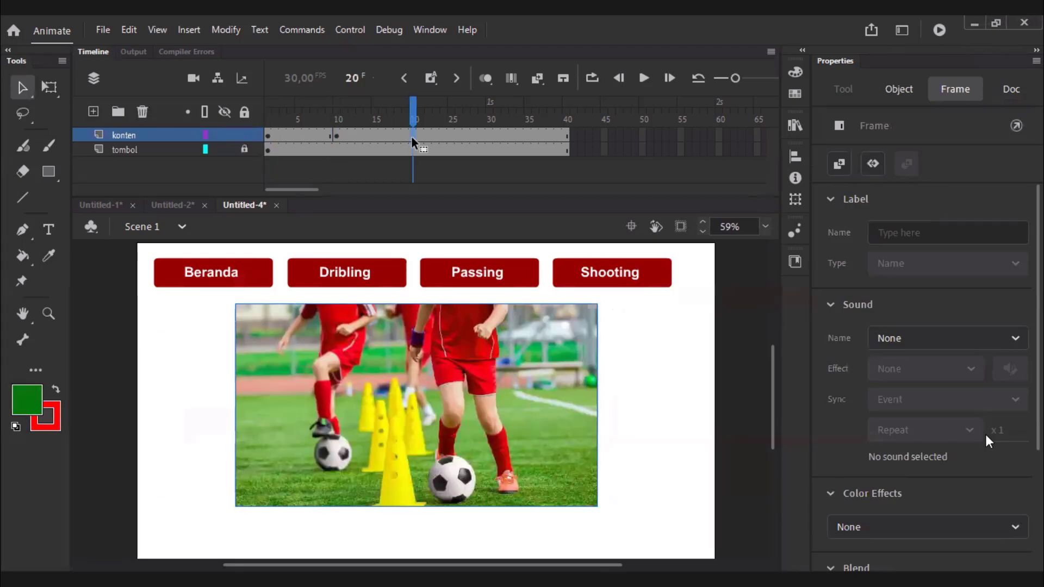
pyautogui.rightClick(412, 139)
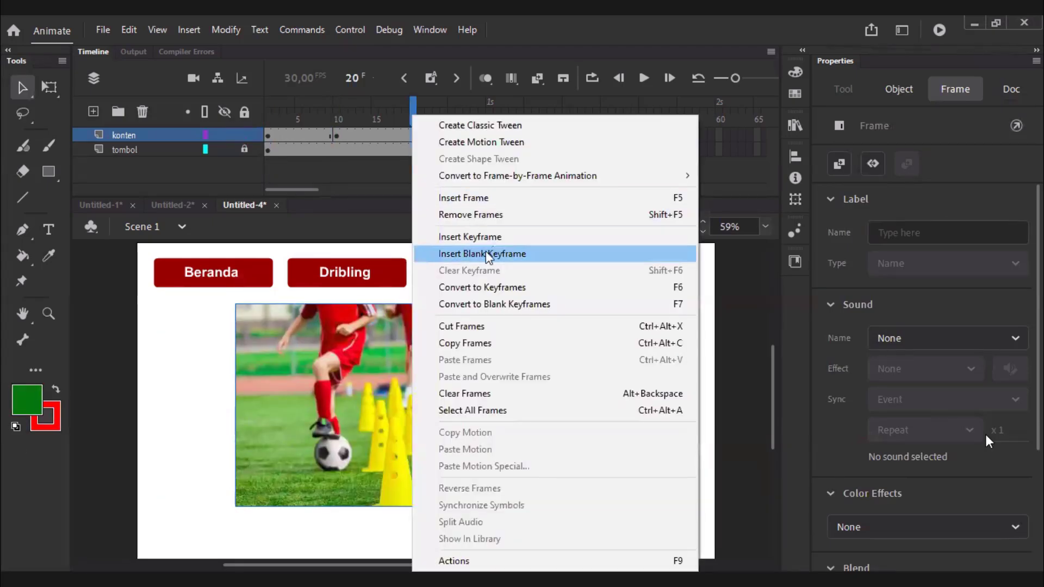
pyautogui.click(496, 259)
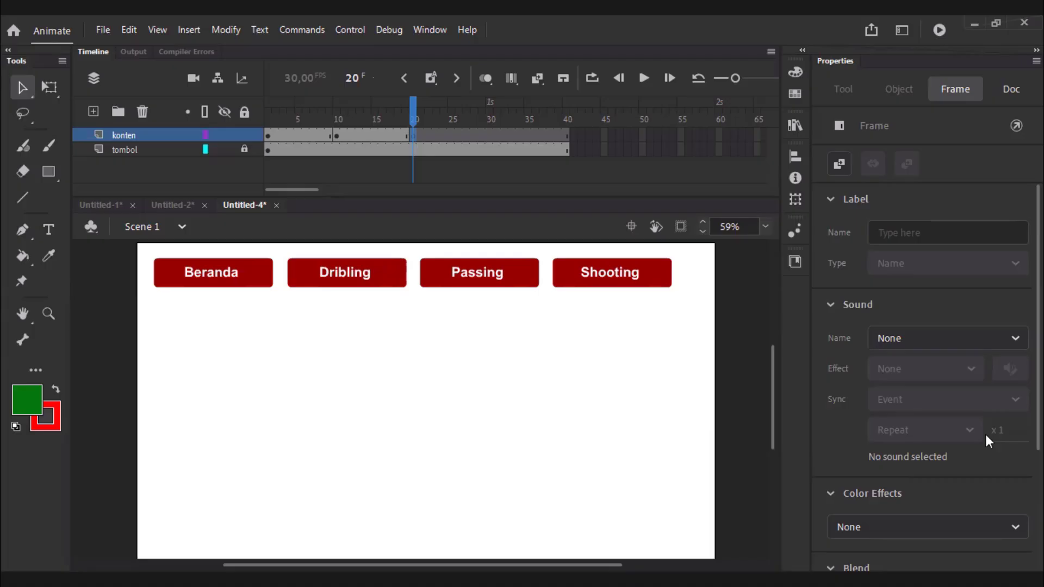
# Paste the passing photo on frame 20, scale it to about 696 × 445 and centre it below the buttons.
pyautogui.hotkey('ctrl', 'v')
pyautogui.moveTo(462, 404); pyautogui.dragTo(419, 389)
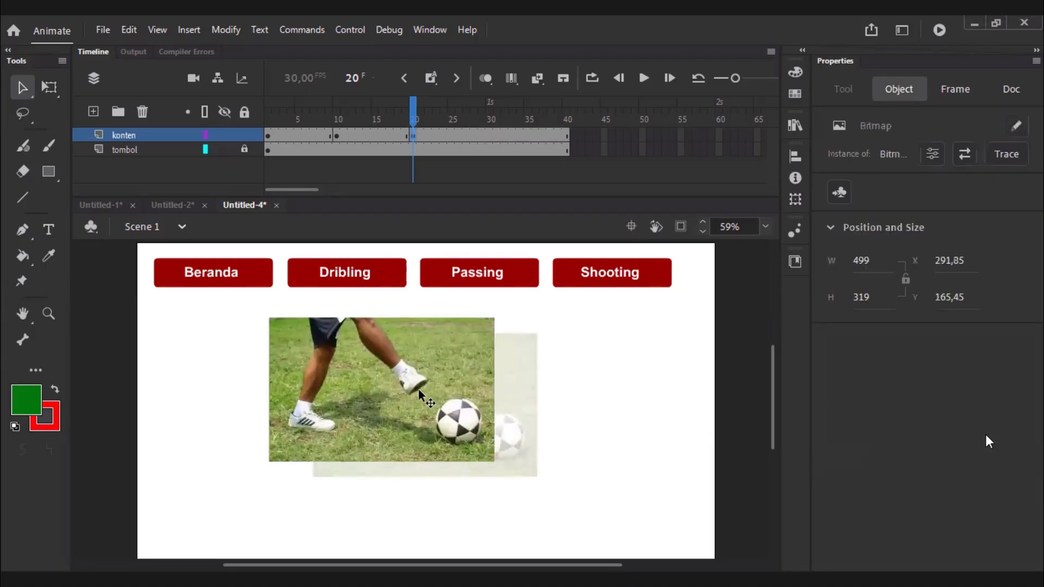
pyautogui.press('q')
pyautogui.moveTo(496, 462); pyautogui.dragTo(543, 492)
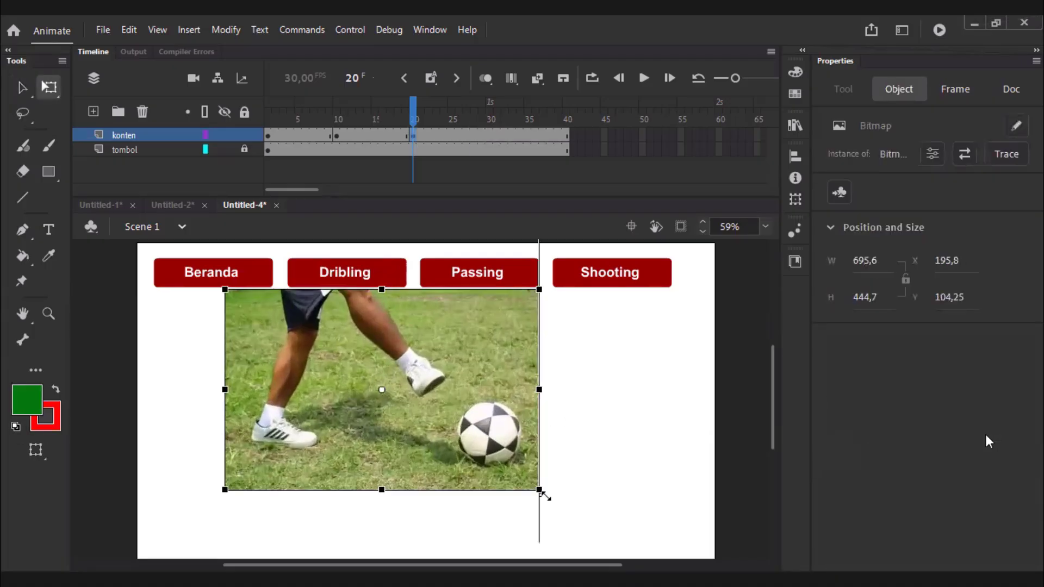
pyautogui.moveTo(520, 460); pyautogui.dragTo(550, 487)
pyautogui.click(586, 433)
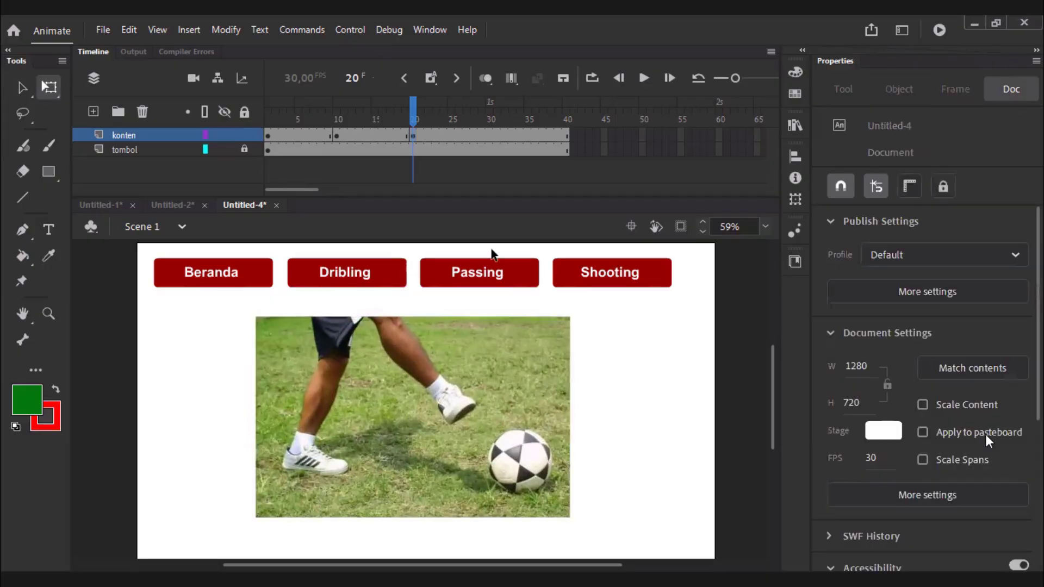
# Insert a blank keyframe at frame 30 of the konten layer, then paste the shooting photo, enlarge it and centre it below the buttons.
pyautogui.click(492, 134)
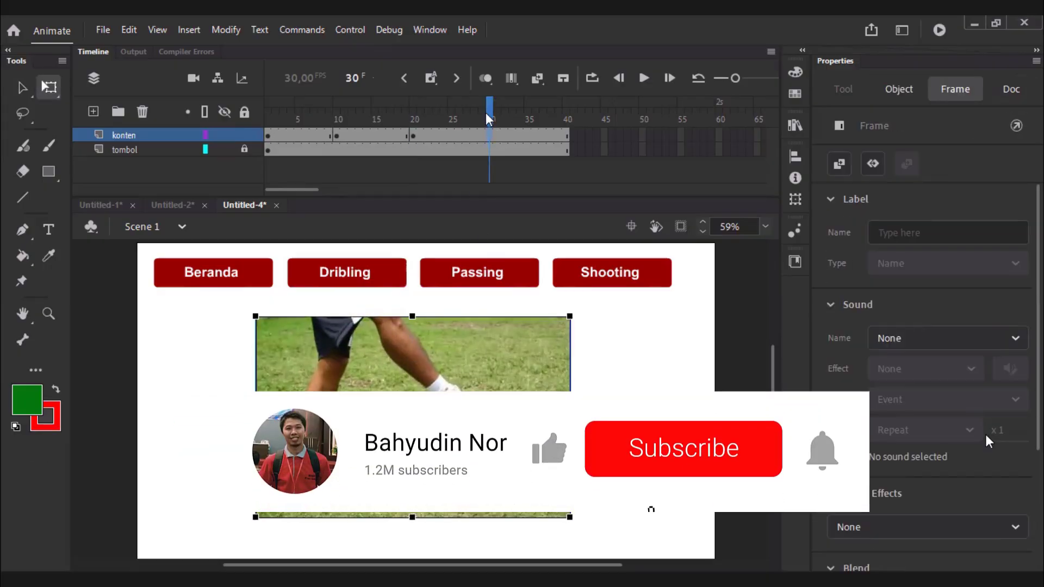
pyautogui.rightClick(489, 135)
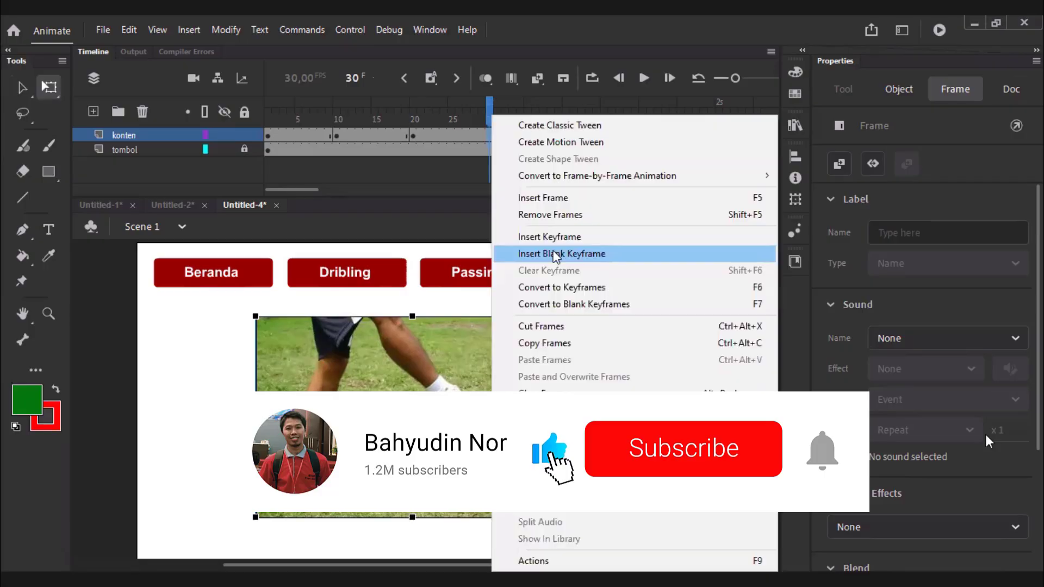
pyautogui.click(558, 252)
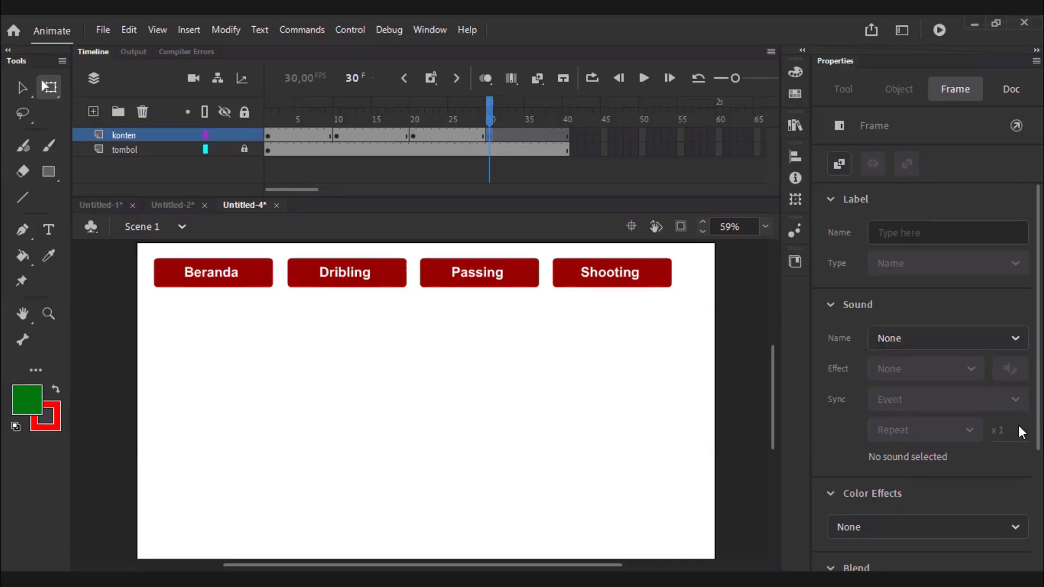
pyautogui.hotkey('ctrl', 'v')
pyautogui.moveTo(526, 403); pyautogui.dragTo(502, 385)
pyautogui.moveTo(558, 485); pyautogui.dragTo(580, 499)
pyautogui.moveTo(491, 429); pyautogui.dragTo(491, 440)
pyautogui.click(331, 161)
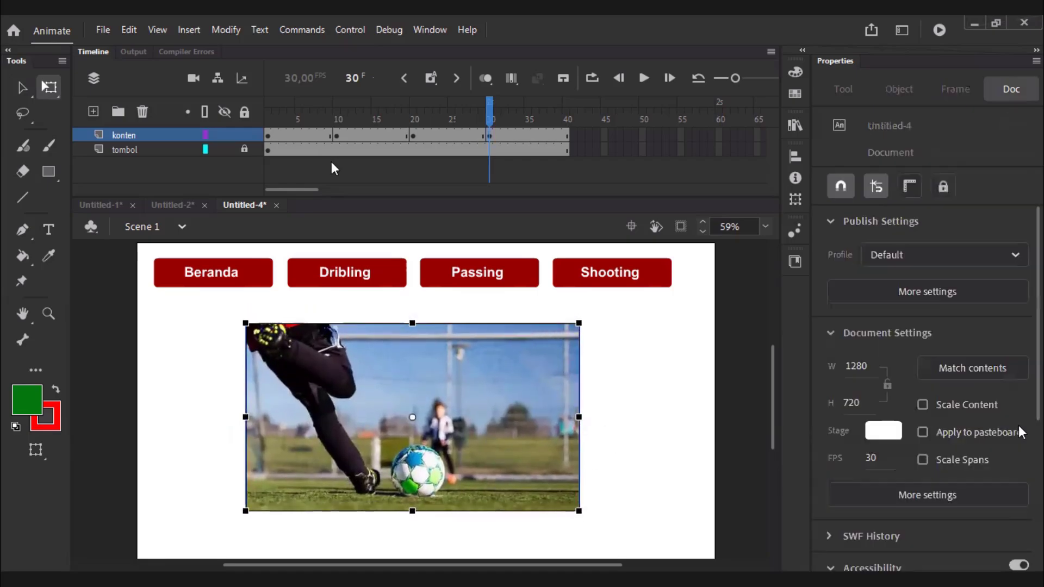
# Review the page content on frames 1, 10, 20 and 30.
pyautogui.click(269, 114)
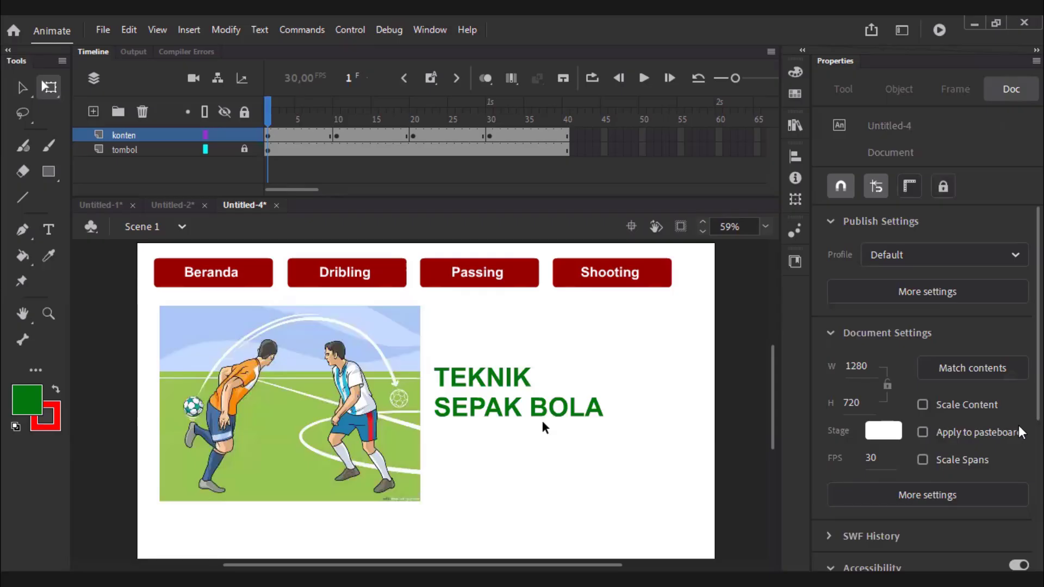
pyautogui.click(337, 102)
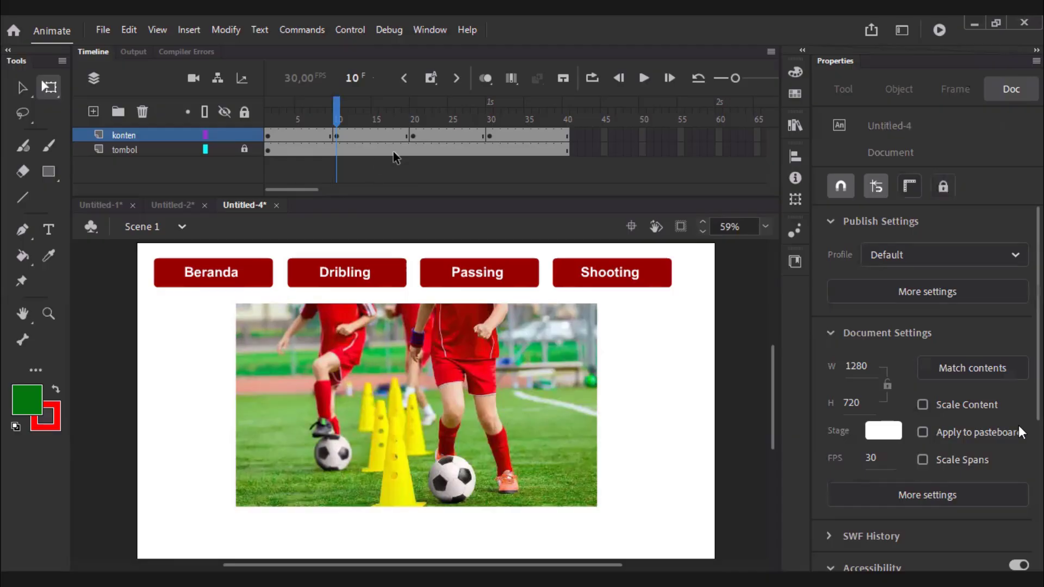
pyautogui.click(413, 111)
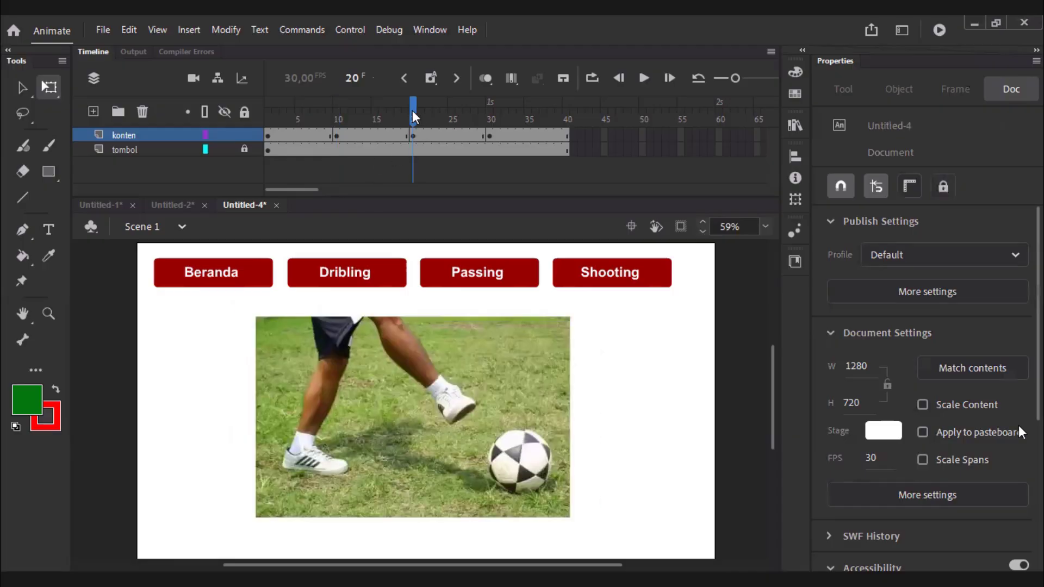
pyautogui.click(491, 120)
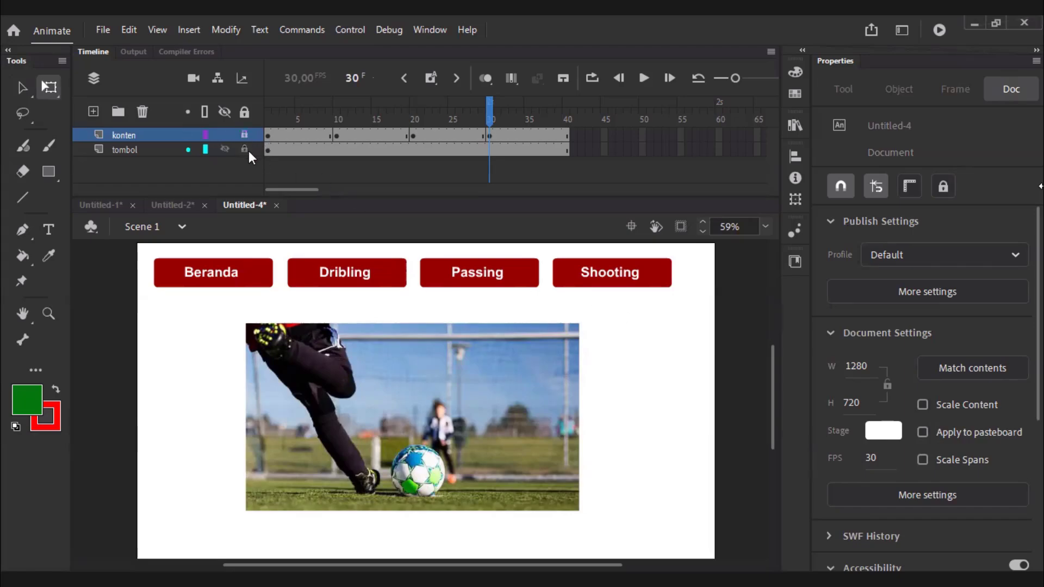
# Examine the Beranda, Dribling, Passing and Shooting button instances on the tombol layer one after another.
pyautogui.click(258, 283)
pyautogui.click(323, 280)
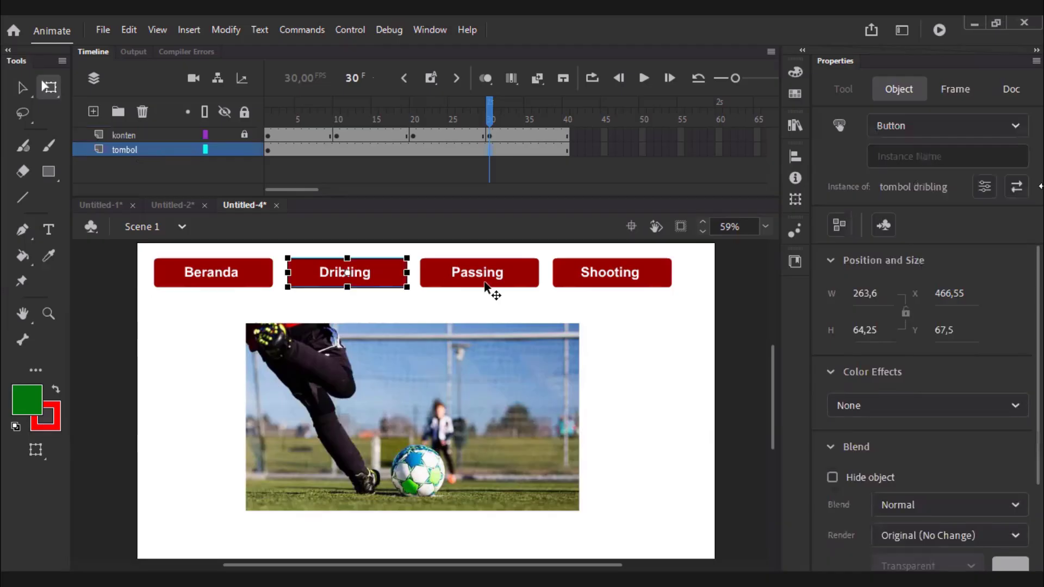
pyautogui.click(489, 280)
pyautogui.click(612, 280)
pyautogui.click(23, 90)
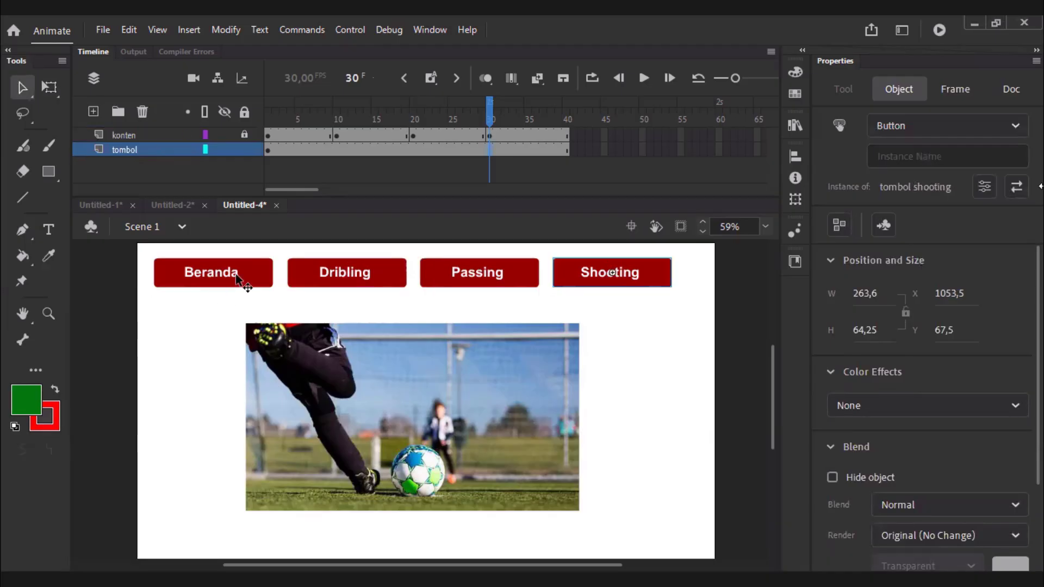
pyautogui.click(221, 275)
pyautogui.click(345, 276)
pyautogui.click(476, 276)
pyautogui.click(608, 275)
# Give the Beranda button the instance name "homeBtn".
pyautogui.click(215, 276)
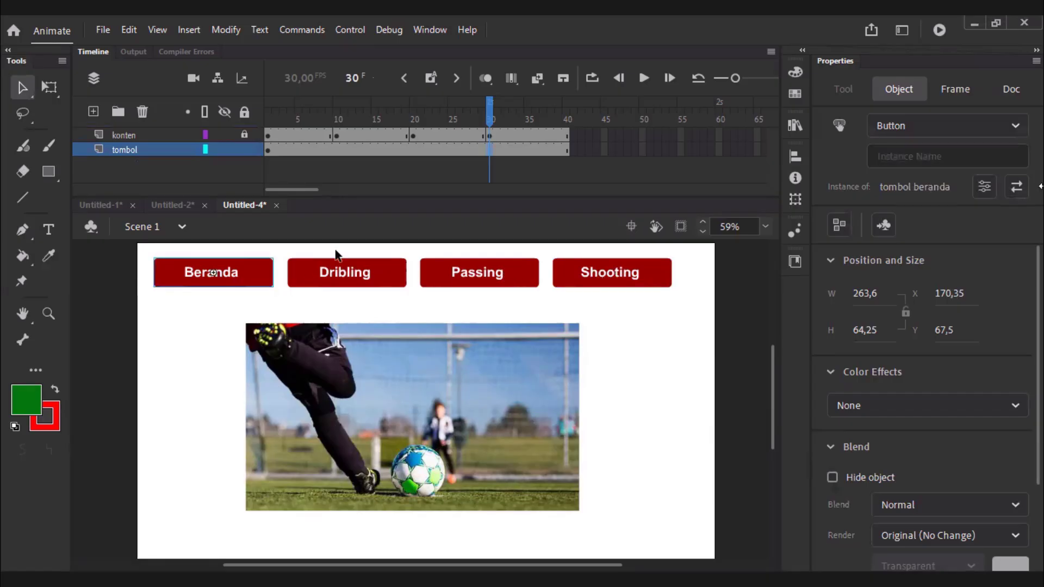
pyautogui.click(892, 156)
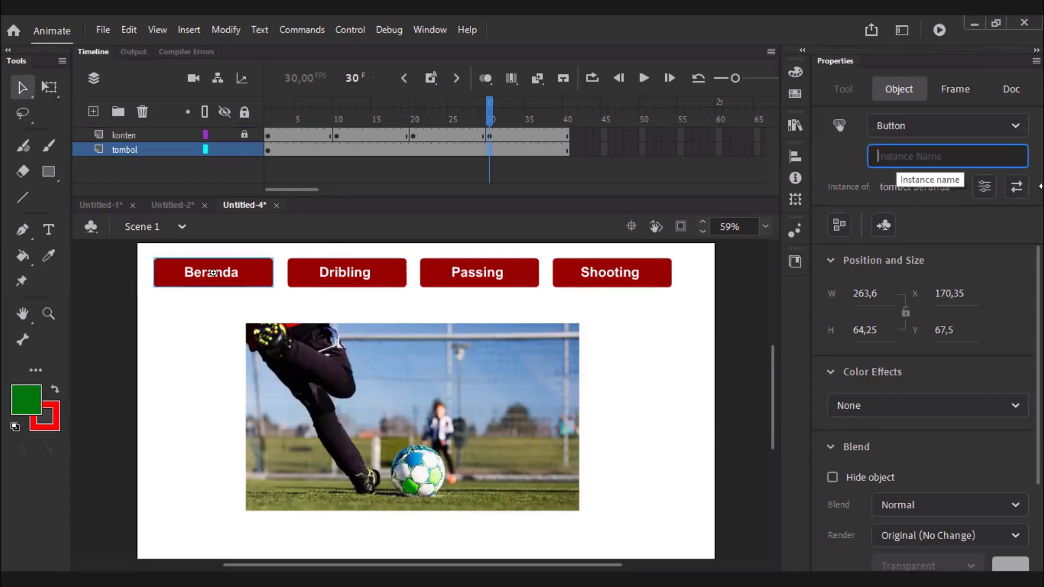
pyautogui.write('homeBtn')
pyautogui.press('Return')
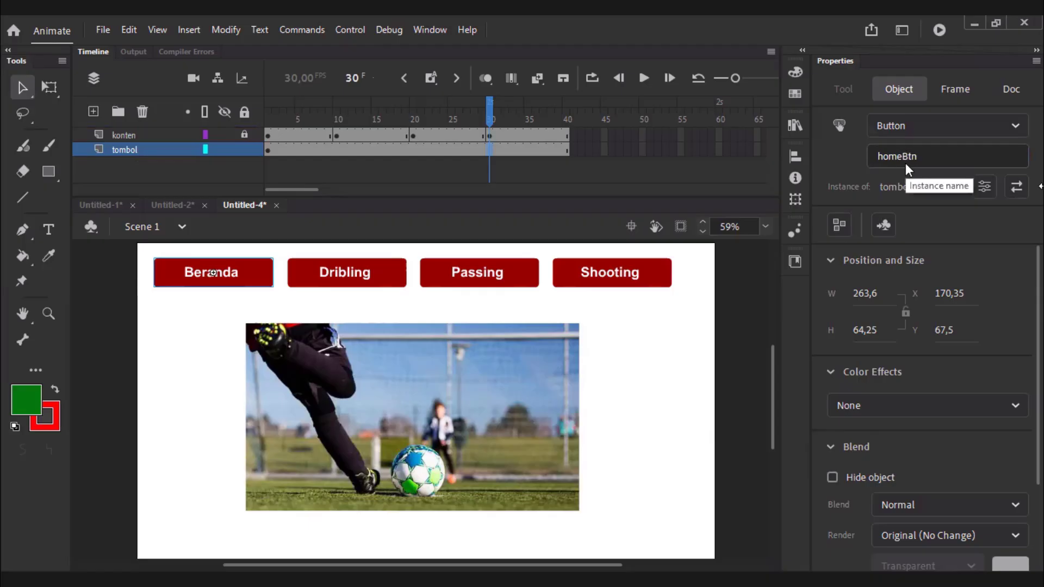
pyautogui.click(48, 230)
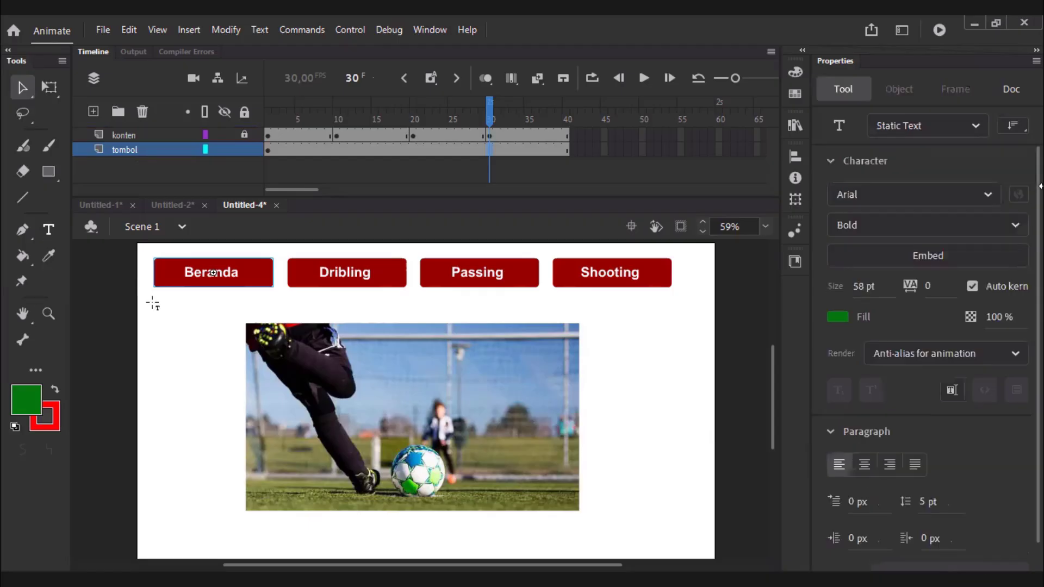
pyautogui.click(176, 313)
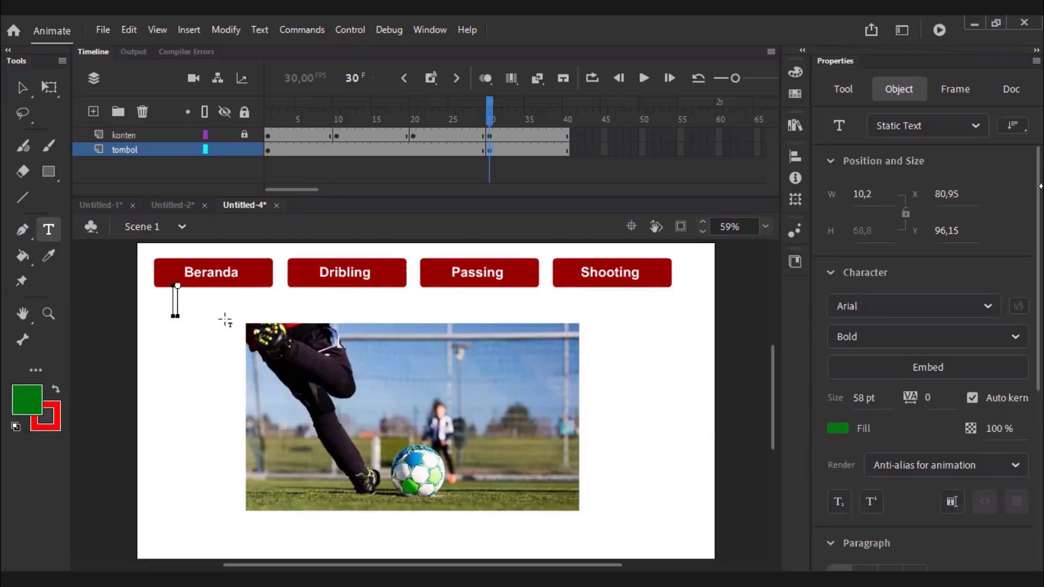
pyautogui.hotkey('ctrl', 'z')
# Add the static text "homeBtn" at the Beranda button on frame 1 of the tombol layer.
pyautogui.click(268, 150)
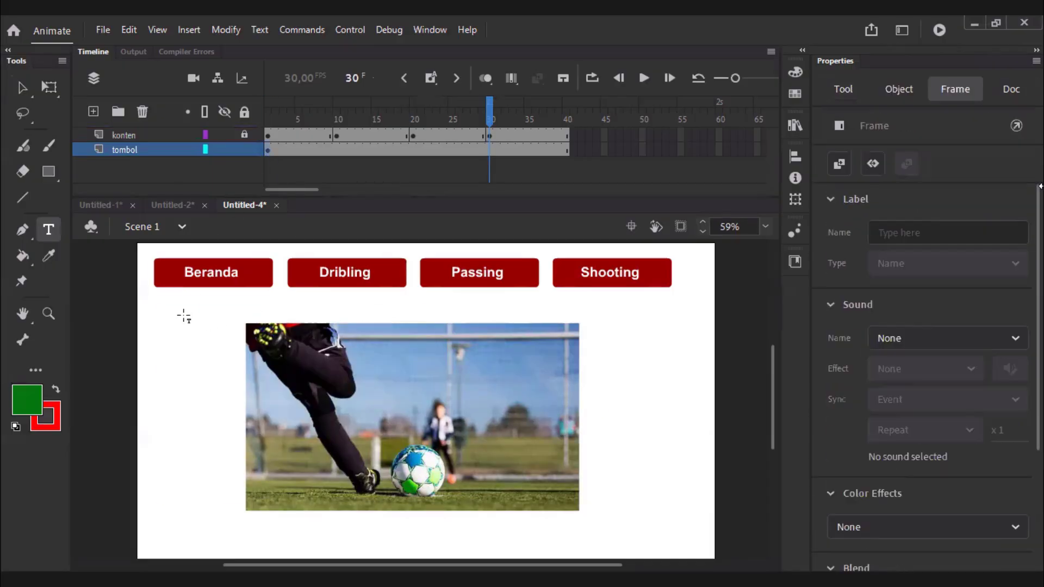
pyautogui.click(172, 276)
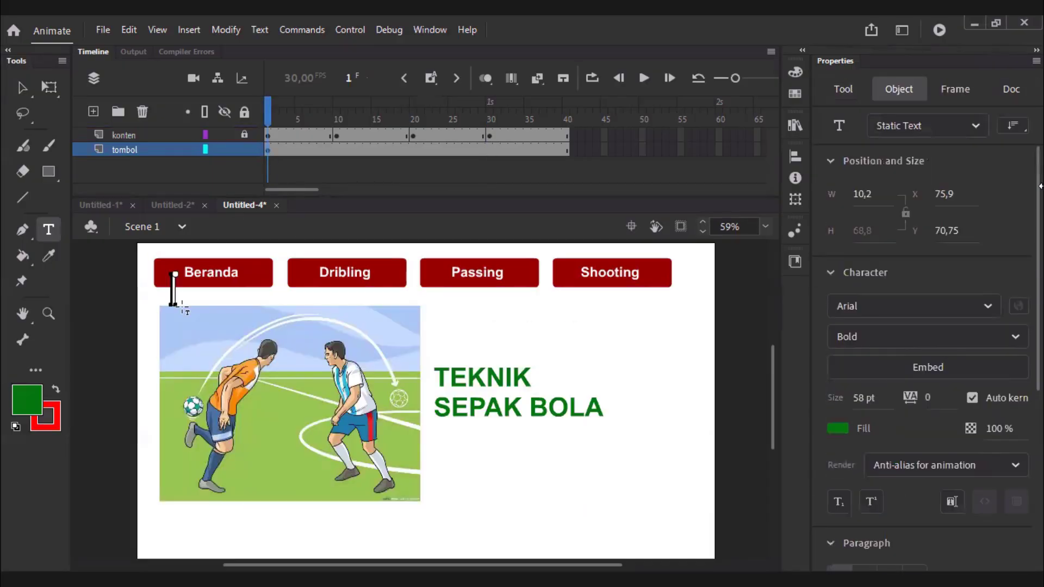
pyautogui.write('homeBtn')
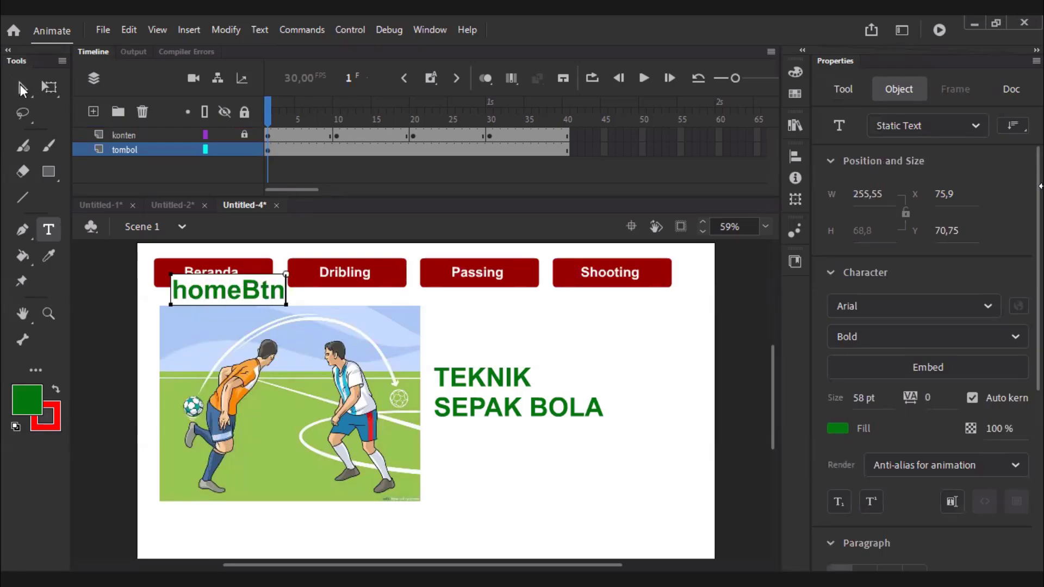
# Place the homeBtn label just below the Beranda button, and shrink the frame 1 football picture to about 415 × 311 px, moving it down.
pyautogui.click(22, 88)
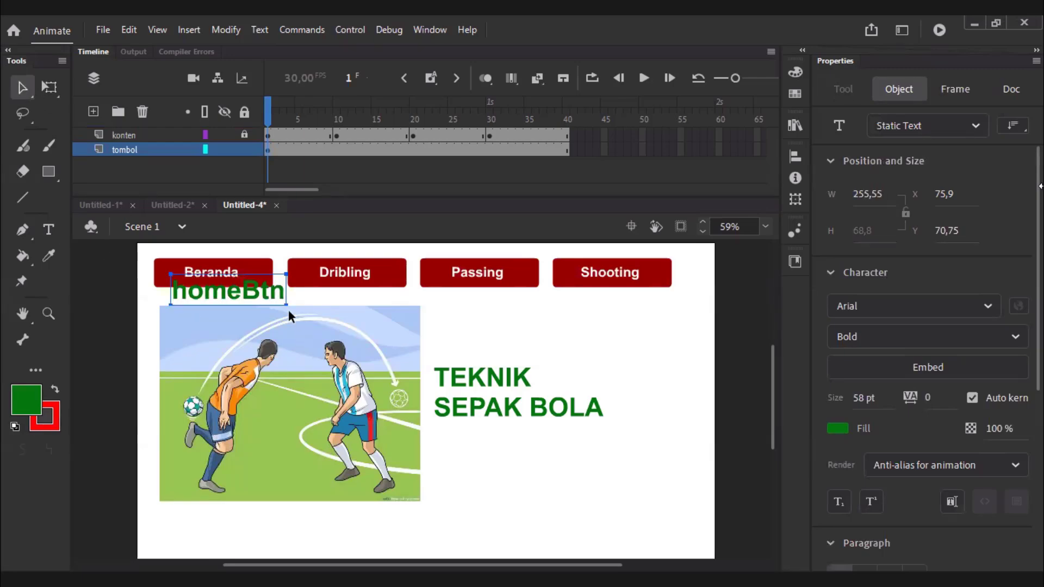
pyautogui.moveTo(261, 302); pyautogui.dragTo(245, 333)
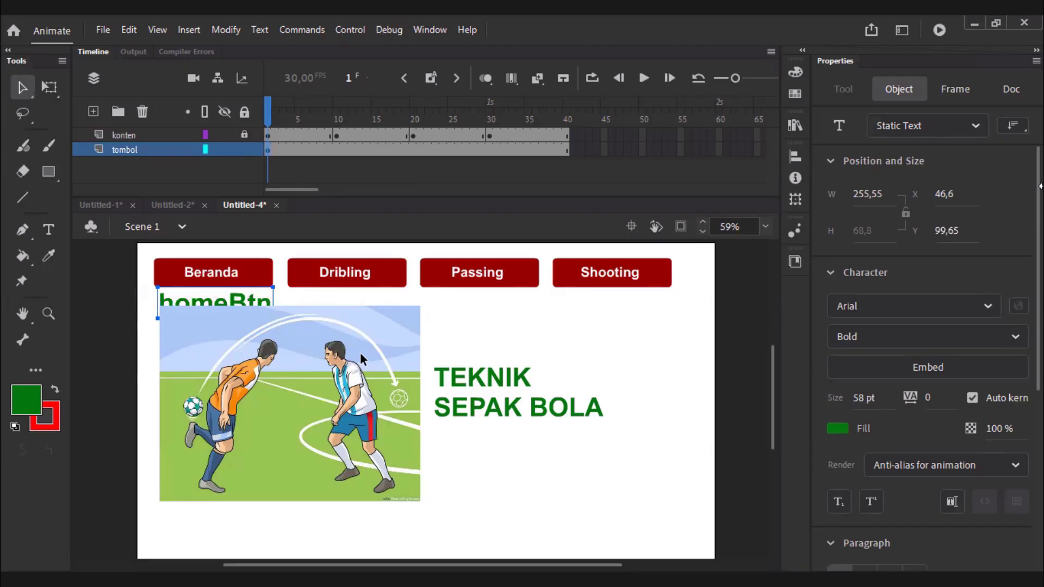
pyautogui.click(415, 323)
pyautogui.press('q')
pyautogui.click(418, 310)
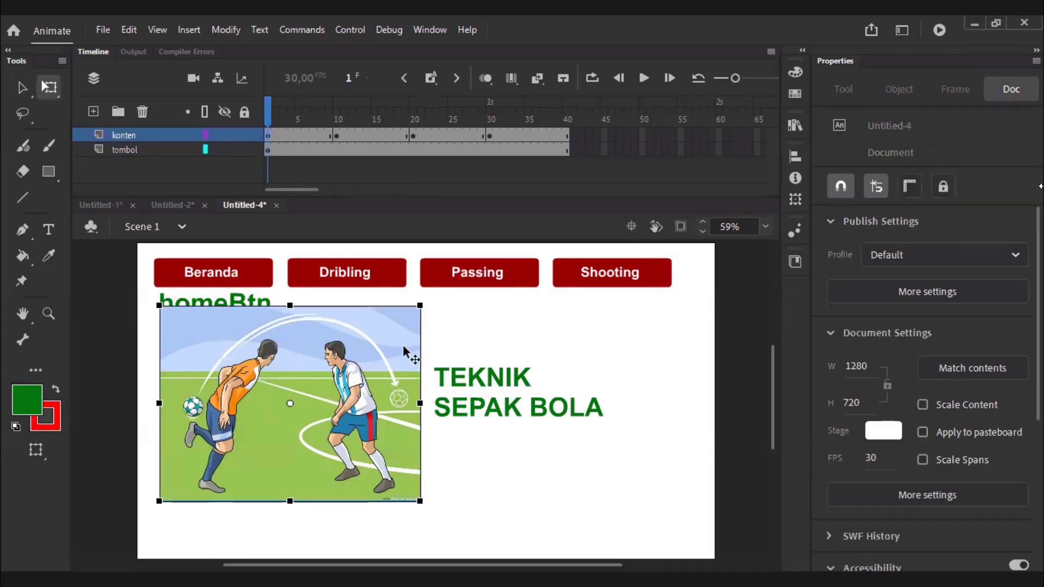
pyautogui.moveTo(420, 307); pyautogui.dragTo(400, 329)
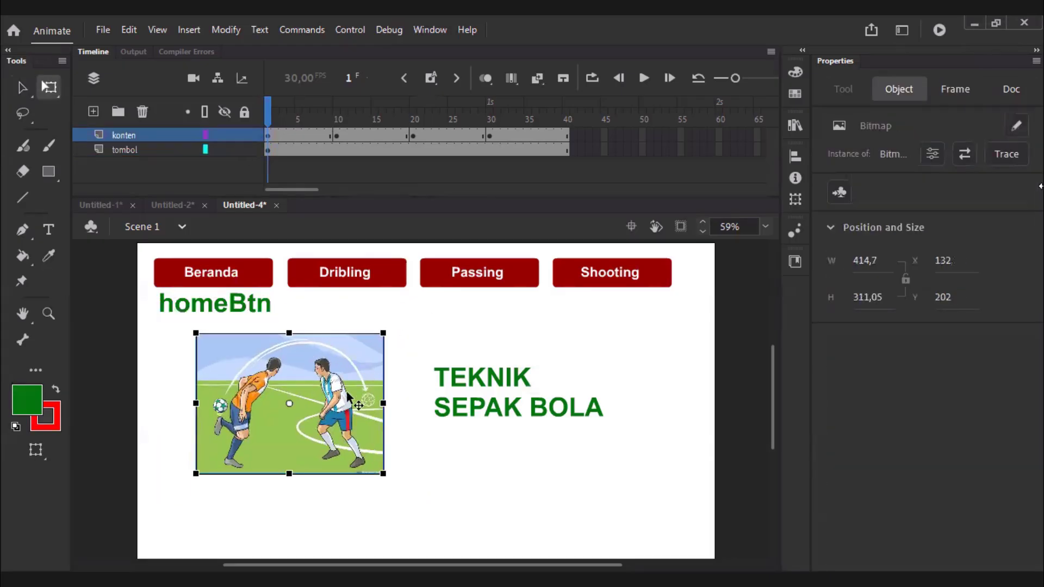
pyautogui.press('v')
pyautogui.moveTo(323, 375); pyautogui.dragTo(324, 391)
# Duplicate the homeBtn label below the Dribling button and change the copy's text to "driblingBtn".
pyautogui.click(228, 316)
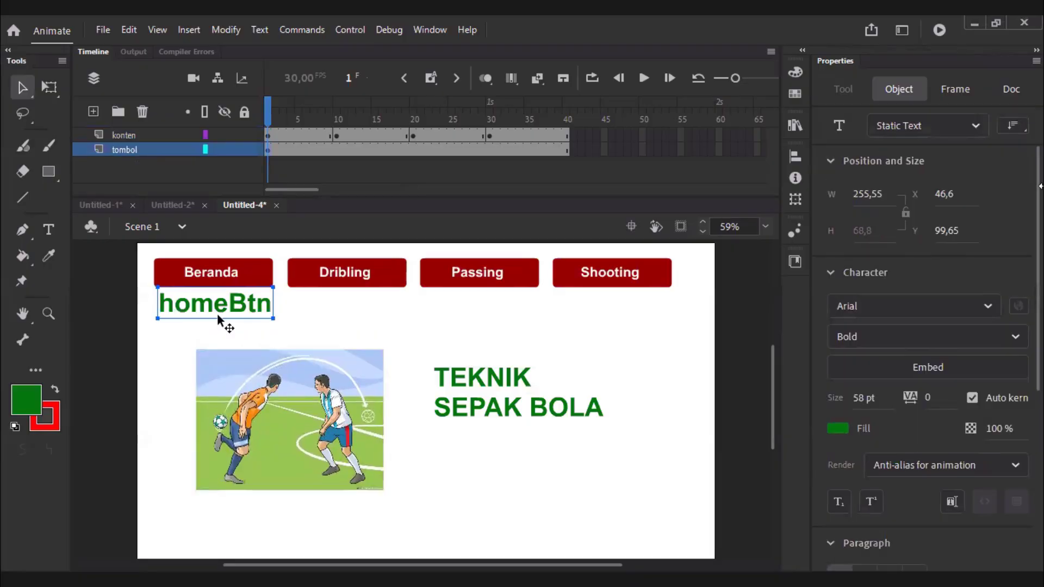
pyautogui.moveTo(217, 313); pyautogui.dragTo(286, 305)
pyautogui.doubleClick(367, 308)
pyautogui.write('dr')
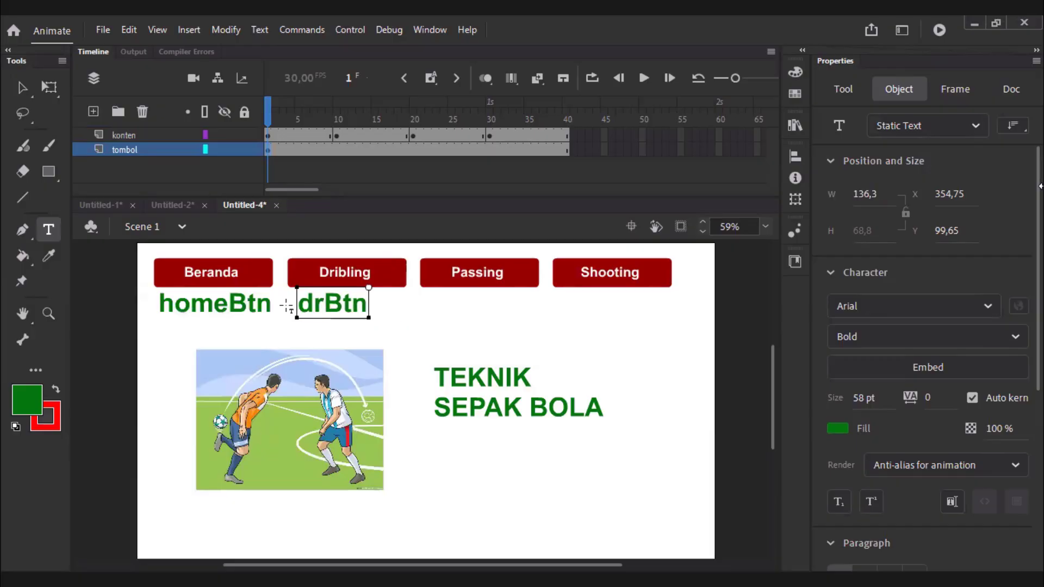
pyautogui.write('ib')
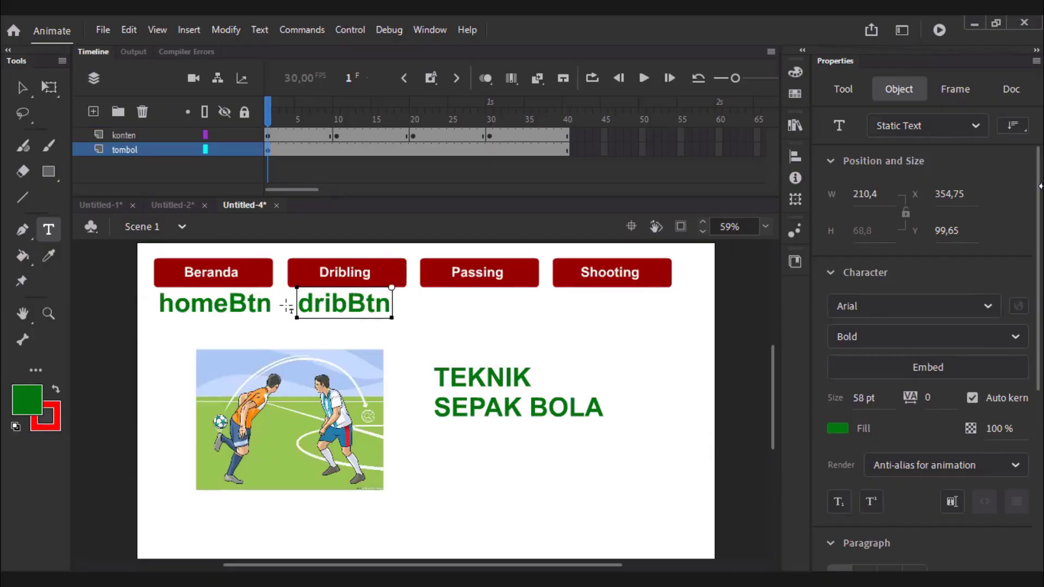
pyautogui.write('ling')
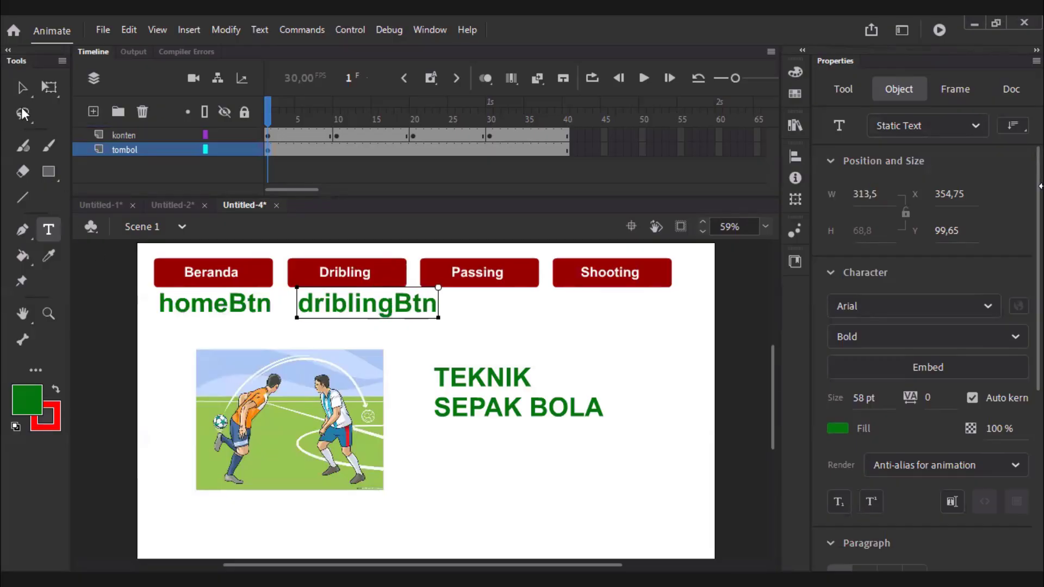
# Set the homeBtn and driblingBtn labels to 48 pt and align the driblingBtn label below the Dribling button.
pyautogui.click(22, 88)
pyautogui.keyDown('shift'); pyautogui.click(163, 312); pyautogui.keyUp('shift')
pyautogui.scroll(-6, 857, 403)
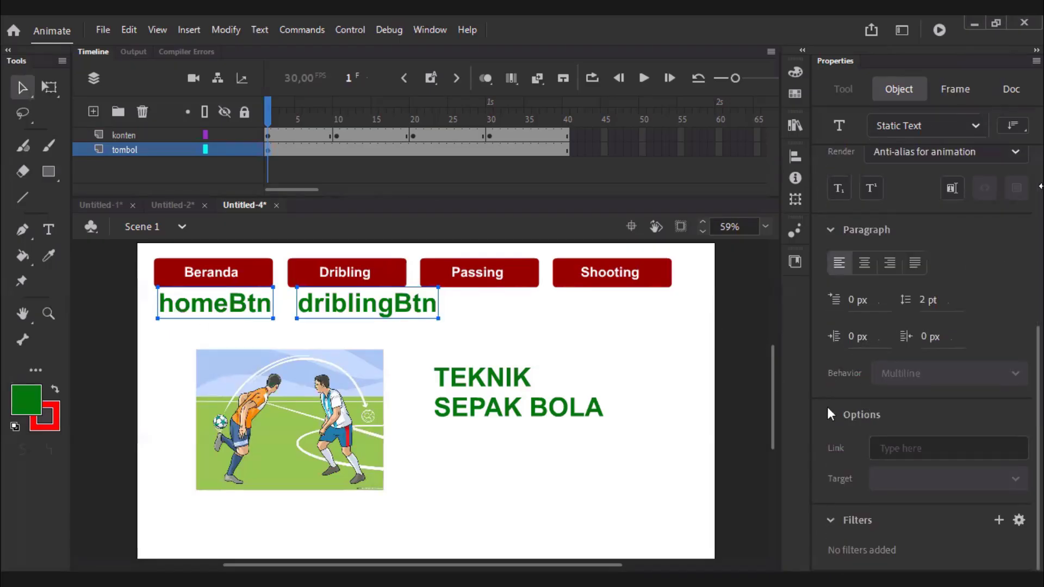
pyautogui.scroll(6, 829, 413)
pyautogui.scroll(-10, 853, 403)
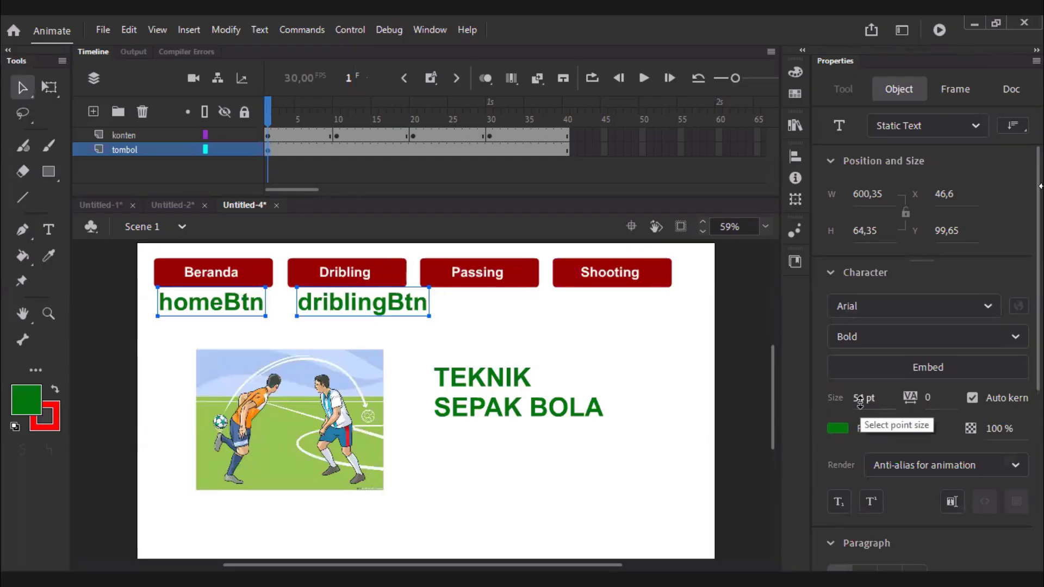
pyautogui.click(424, 332)
pyautogui.moveTo(385, 308)
pyautogui.mouseDown()
pyautogui.moveTo(375, 307)
pyautogui.moveTo(509, 300)
pyautogui.moveTo(506, 287)
pyautogui.moveTo(512, 298)
pyautogui.moveTo(392, 310)
pyautogui.mouseUp()
# Add a copy of the label below the Passing button with the text "passingBtn".
pyautogui.doubleClick(511, 300)
pyautogui.write('passingBtn')
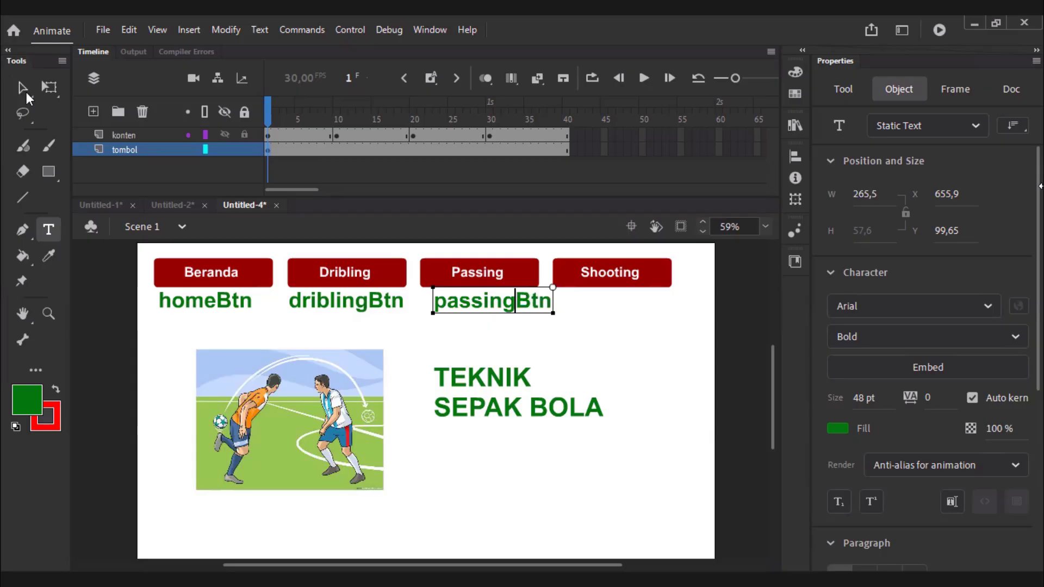
pyautogui.click(25, 91)
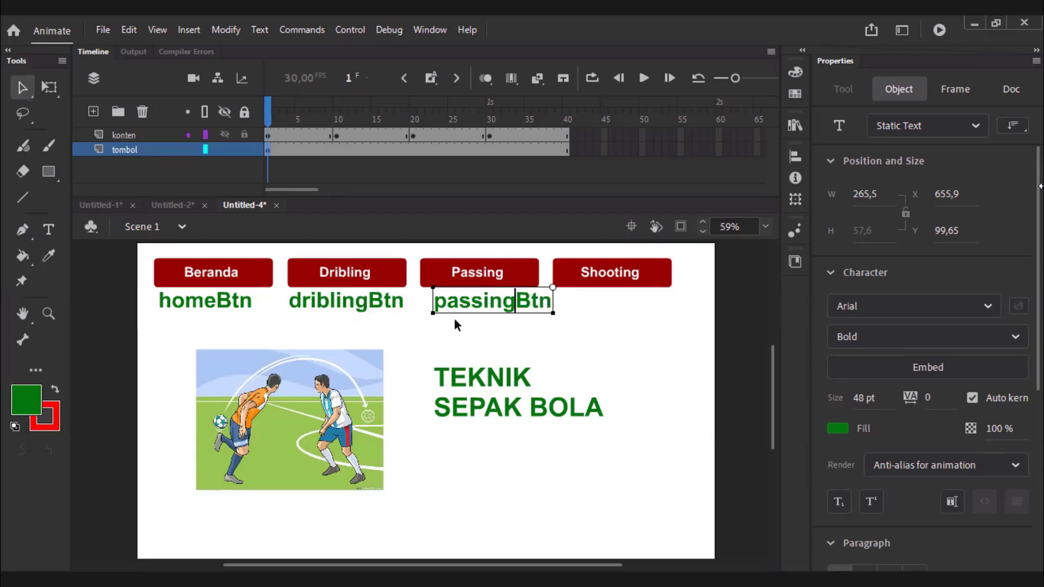
# Duplicate the passingBtn label below the Shooting button, change the copy to "shootingBtn", and shift the passingBtn label slightly left.
pyautogui.moveTo(509, 316); pyautogui.dragTo(629, 303)
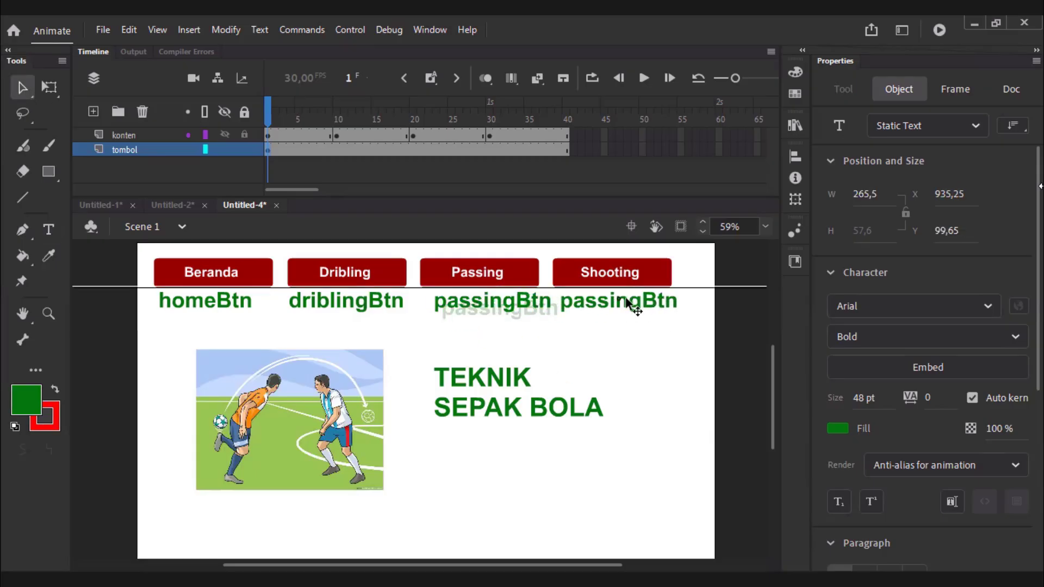
pyautogui.click(503, 305)
pyautogui.doubleClick(582, 302)
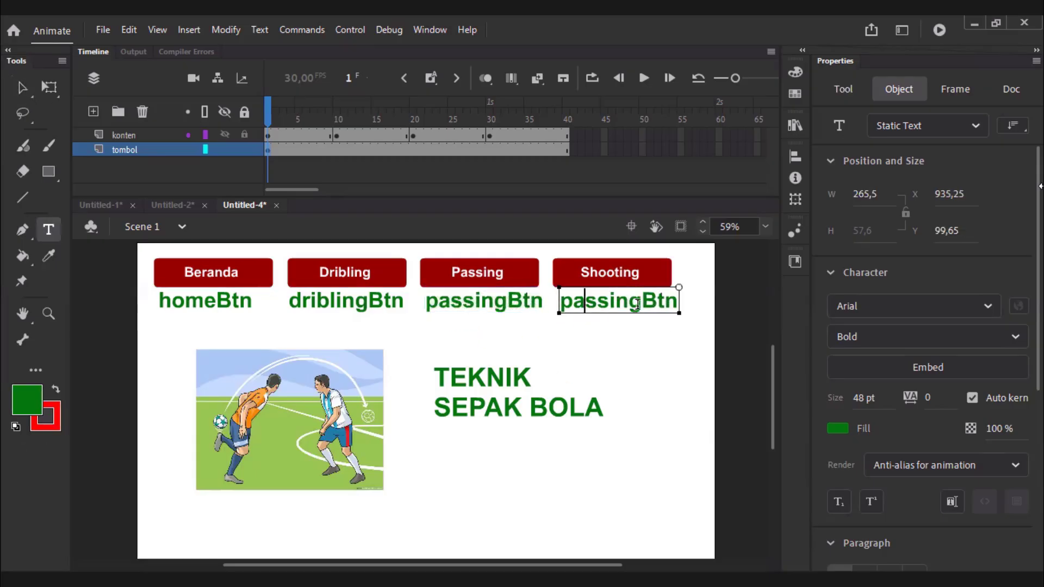
pyautogui.click(640, 303)
pyautogui.keyDown('shift'); pyautogui.click(562, 303); pyautogui.keyUp('shift')
pyautogui.write('shootu')
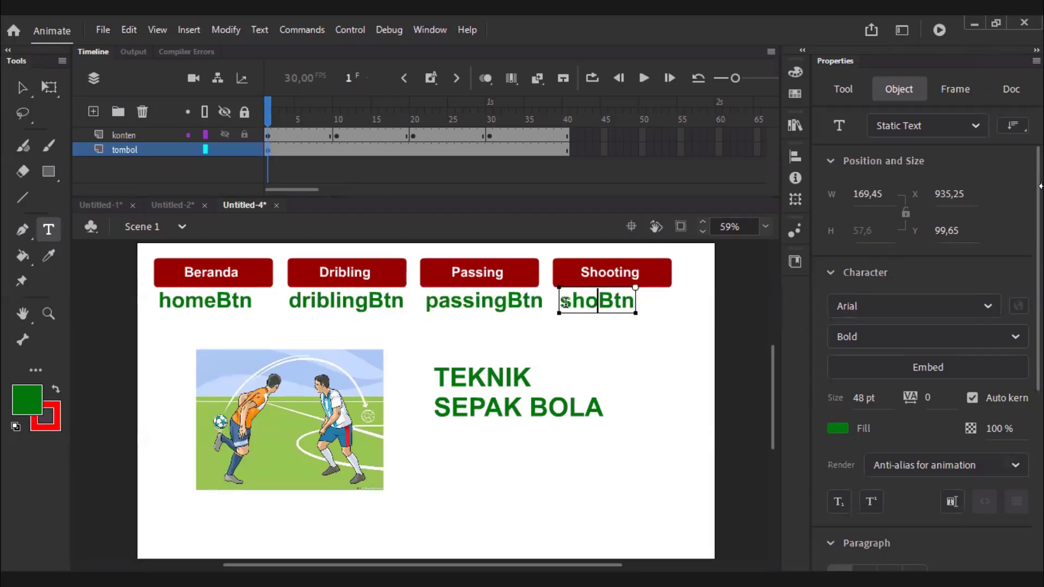
pyautogui.press('BackSpace')
pyautogui.write('ing')
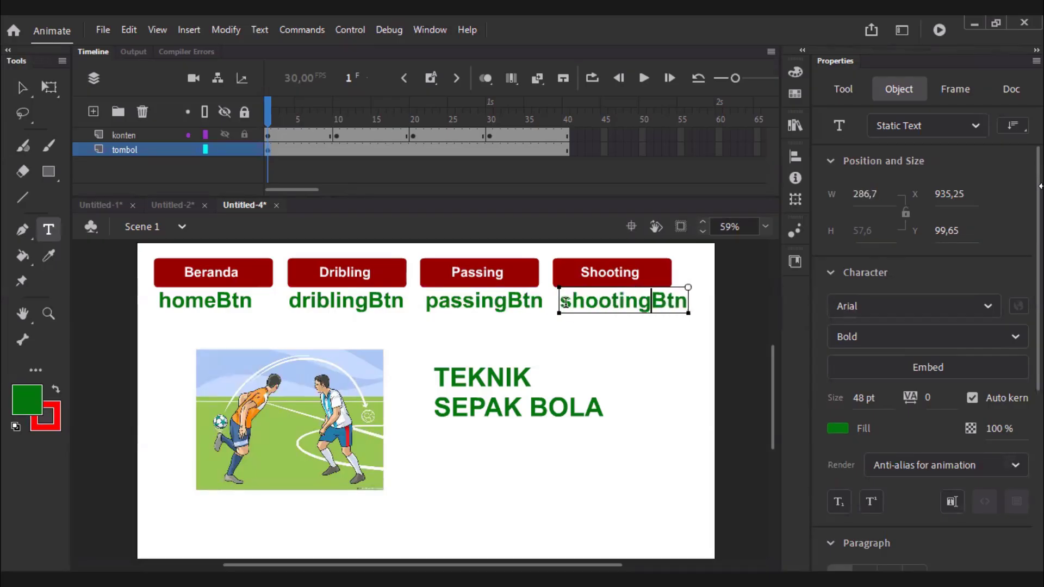
pyautogui.click(23, 87)
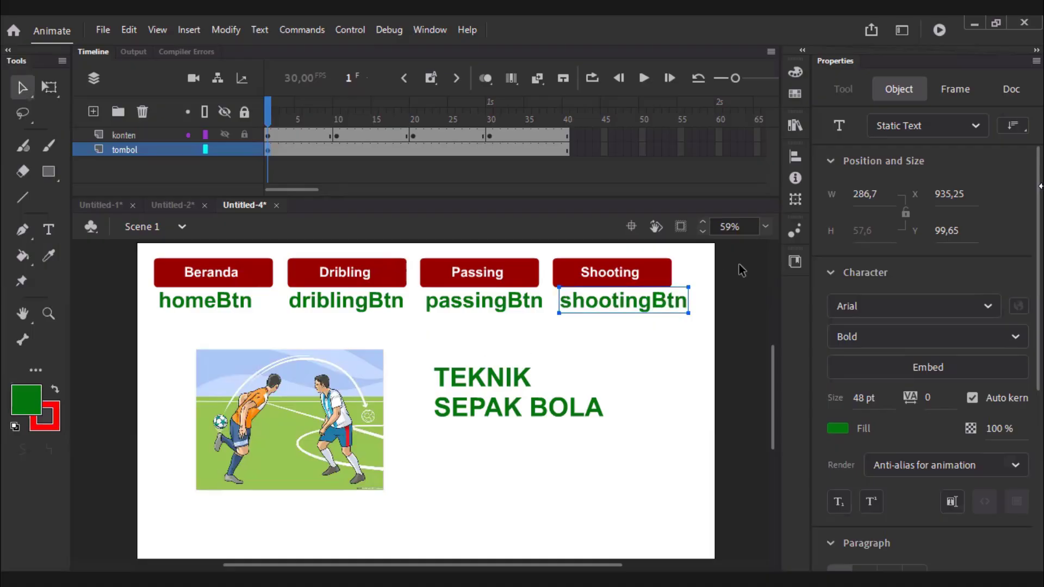
# Give the Dribling button the instance name "driblingBtn".
pyautogui.click(212, 272)
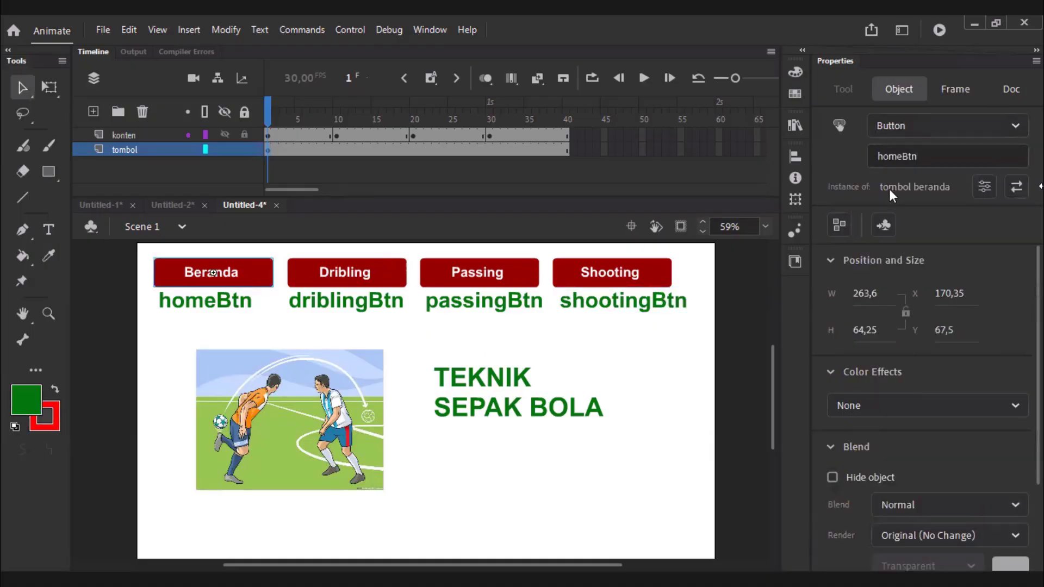
pyautogui.click(346, 273)
pyautogui.click(906, 158)
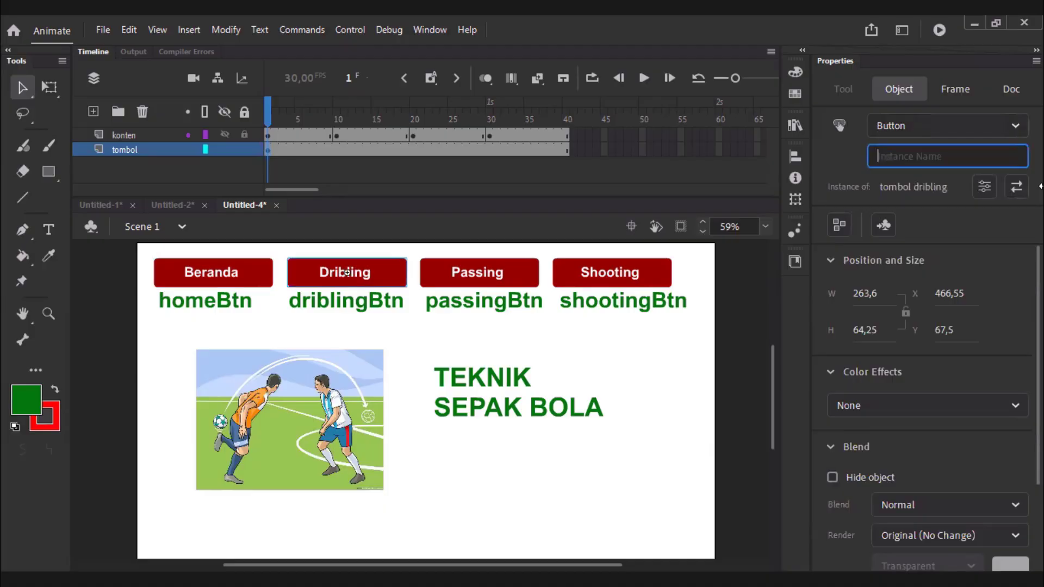
pyautogui.write('driblin')
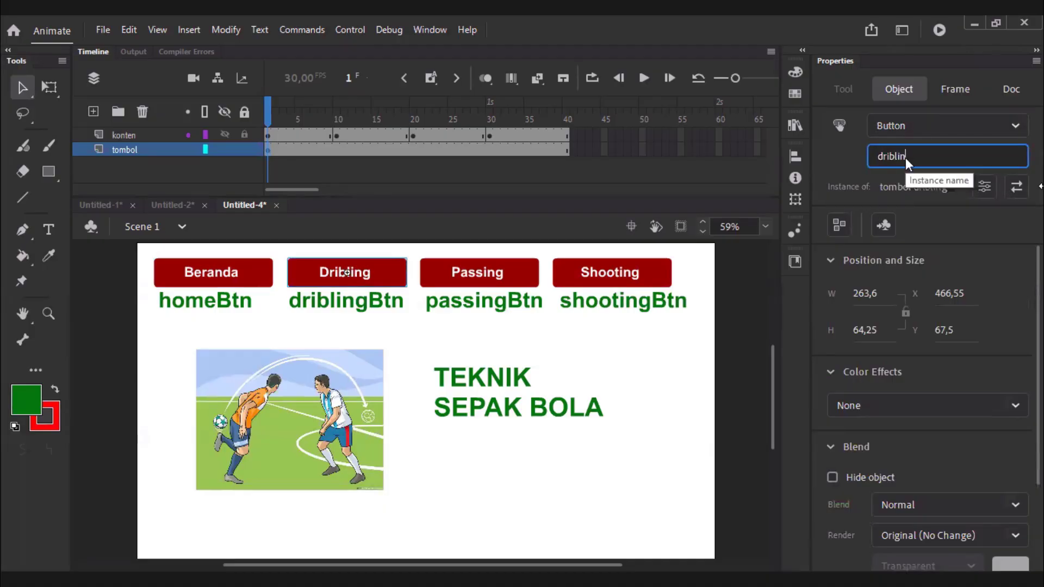
pyautogui.write('gBtn')
pyautogui.press('Return')
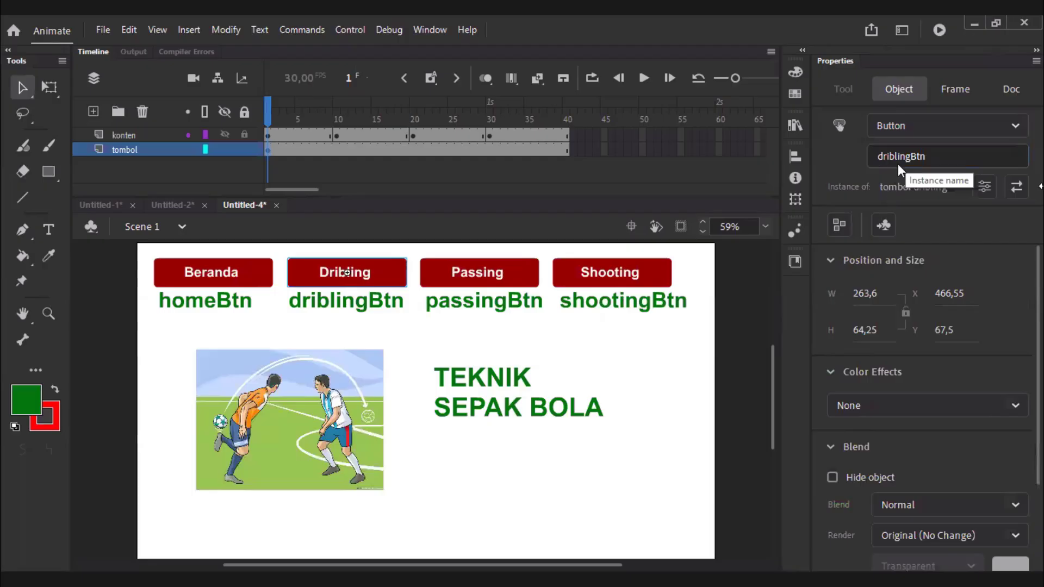
# Give the Passing button the instance name "passingBtn".
pyautogui.click(479, 272)
pyautogui.click(898, 156)
pyautogui.write('pass')
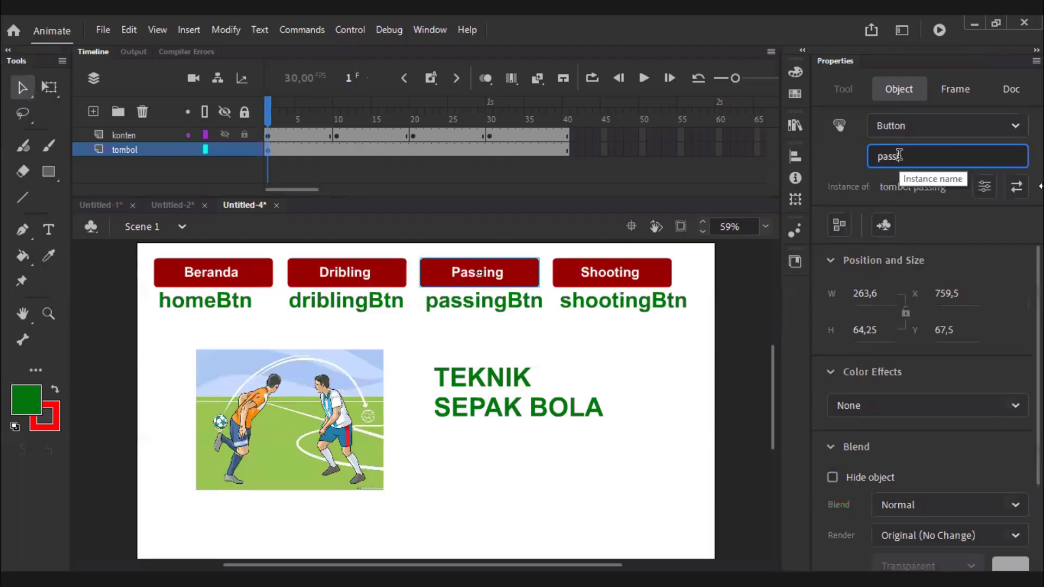
pyautogui.write('ingBtn')
pyautogui.press('Return')
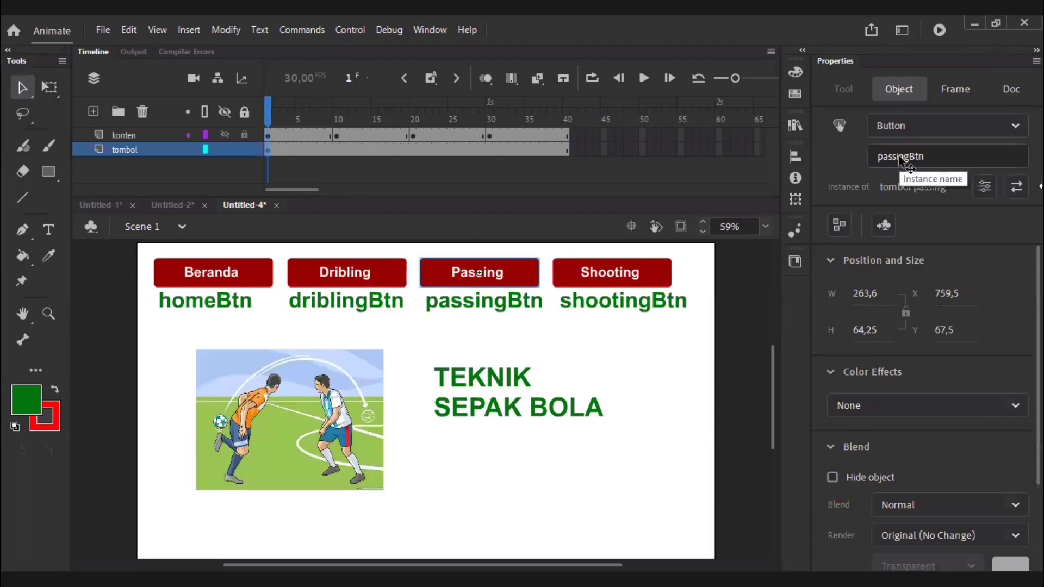
# Give the Shooting button the instance name "shootingBtn".
pyautogui.click(611, 272)
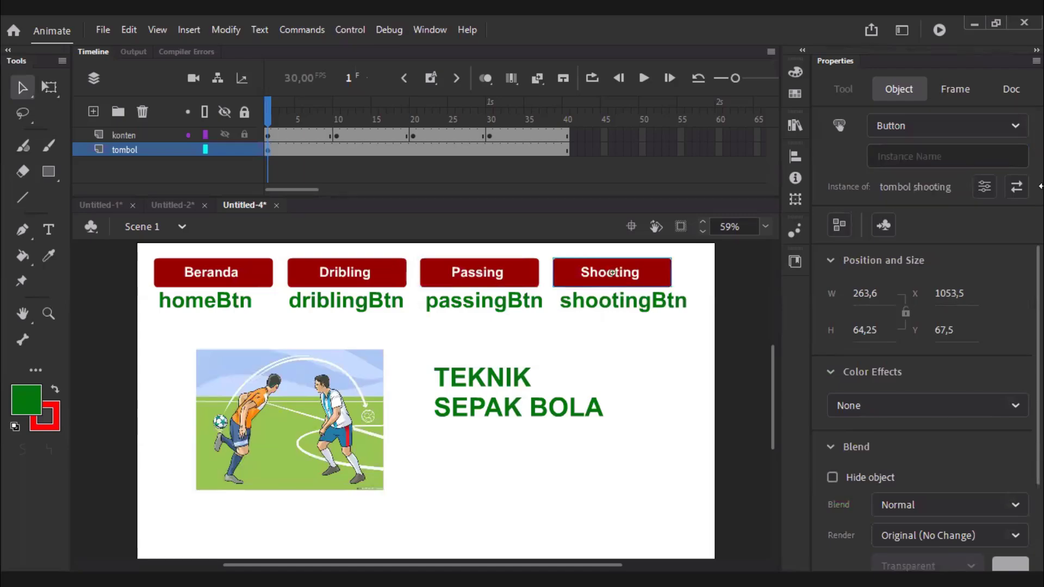
pyautogui.click(898, 156)
pyautogui.write('shootingBtn')
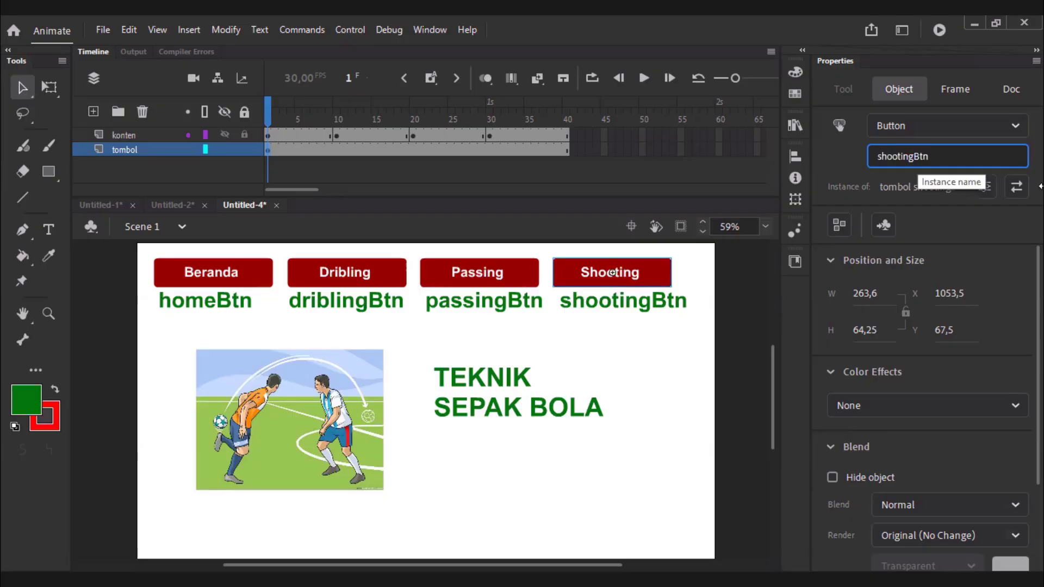
pyautogui.click(649, 374)
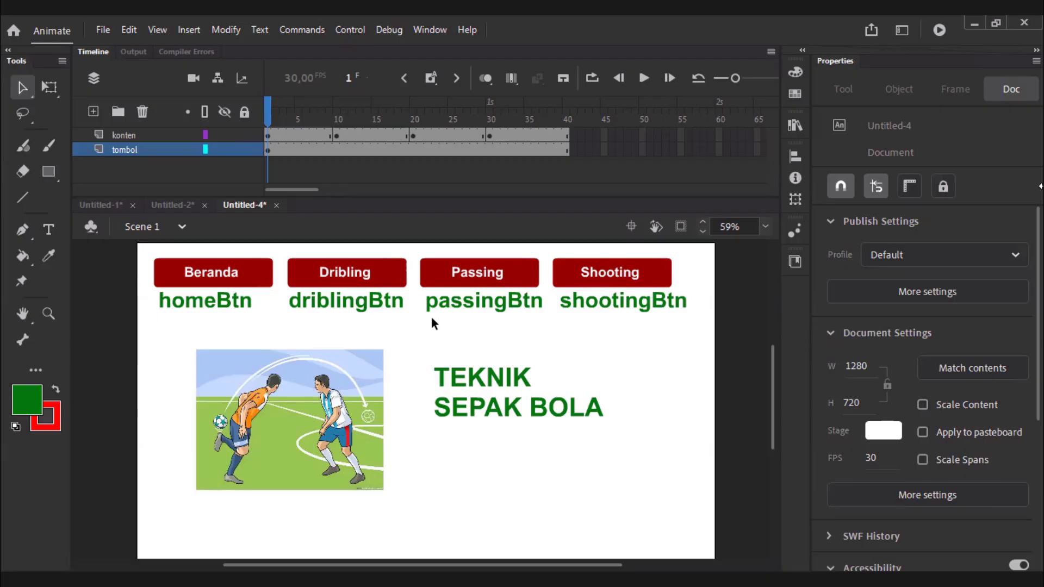
# Test the movie to see how the konten pages play, and close the preview.
pyautogui.click(124, 136)
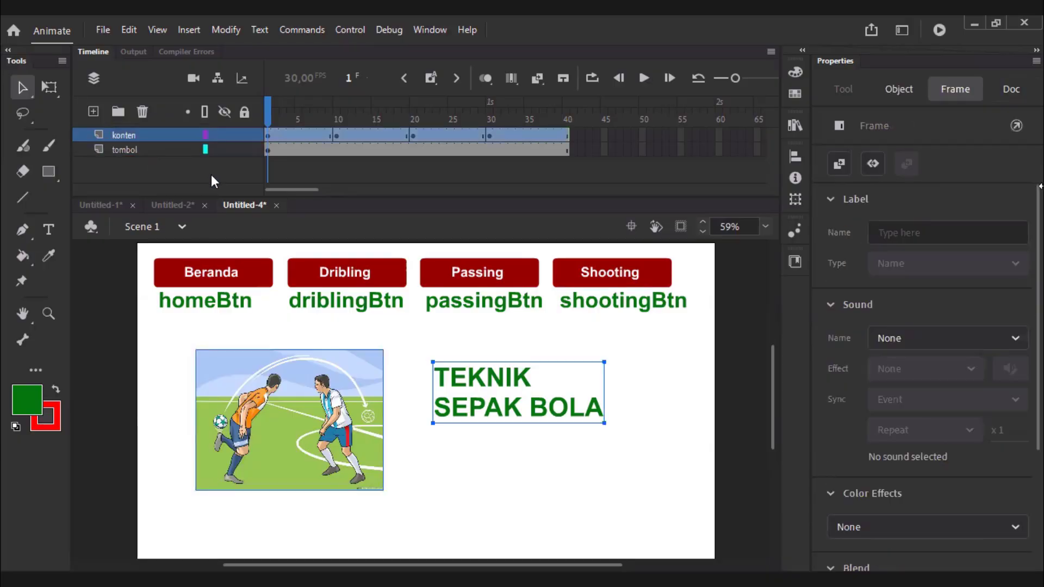
pyautogui.hotkey('ctrl', 'Return')
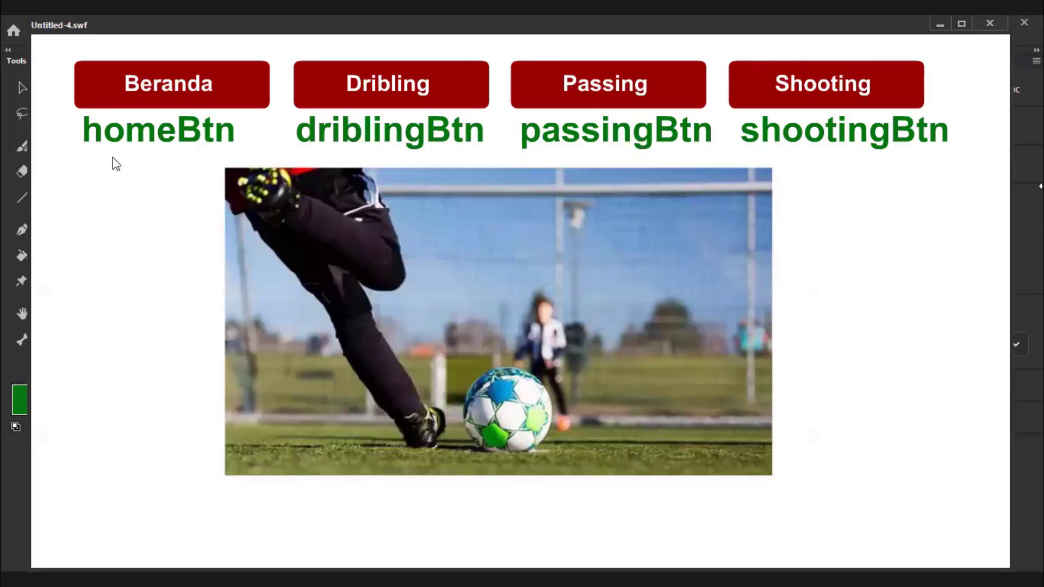
pyautogui.hotkey('ctrl', 'w')
# Add a new layer above konten and name it "action".
pyautogui.click(93, 111)
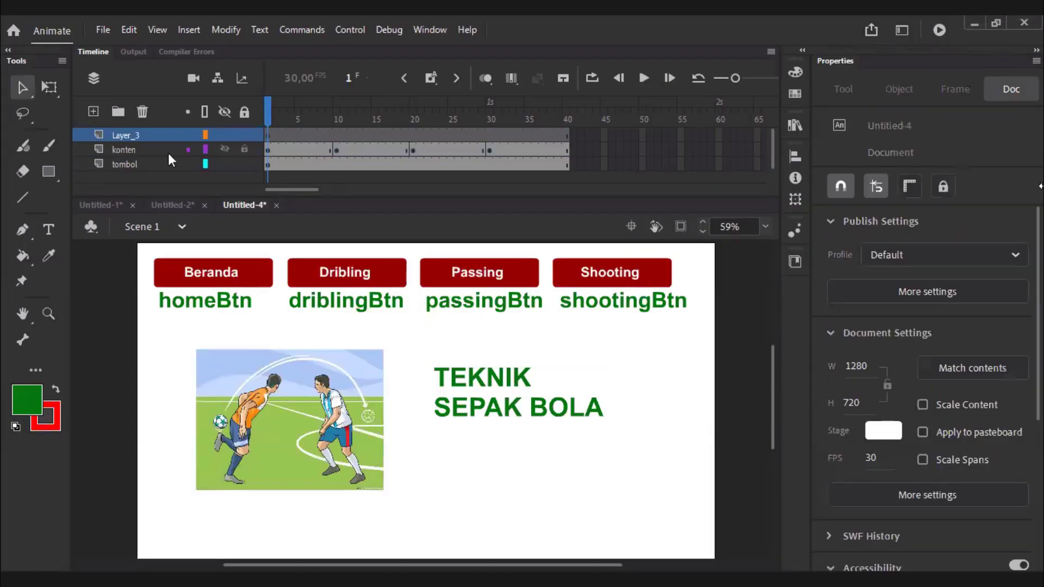
pyautogui.doubleClick(124, 136)
pyautogui.write('action')
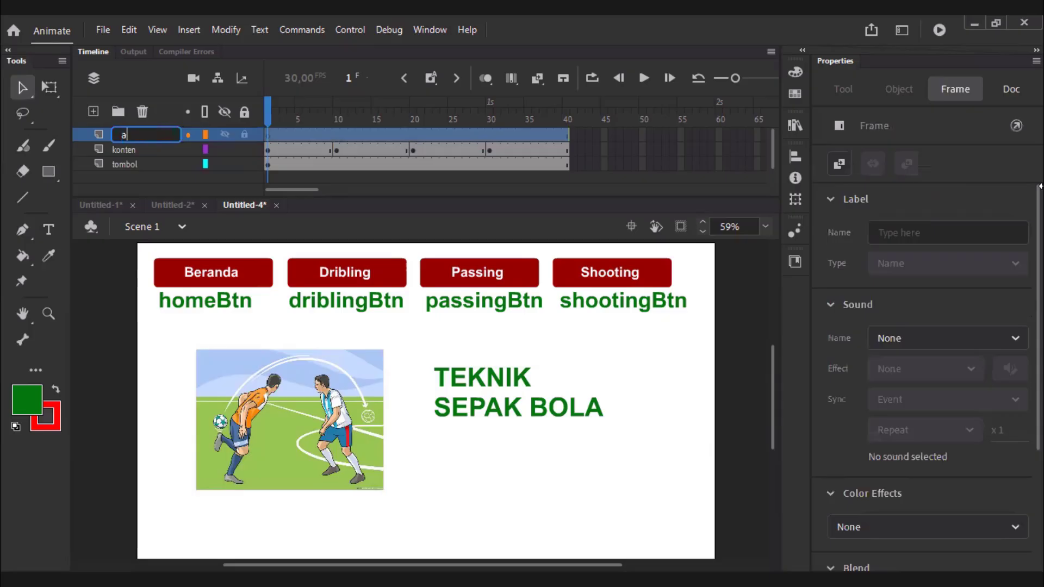
pyautogui.press('Return')
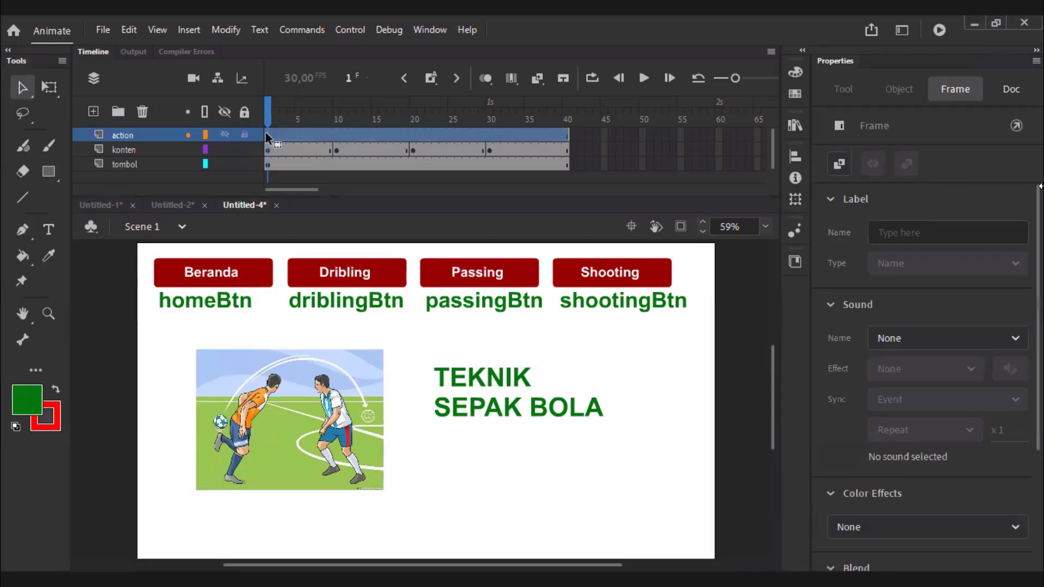
# Add the script stop(); to frame 1 of the action layer.
pyautogui.click(394, 181)
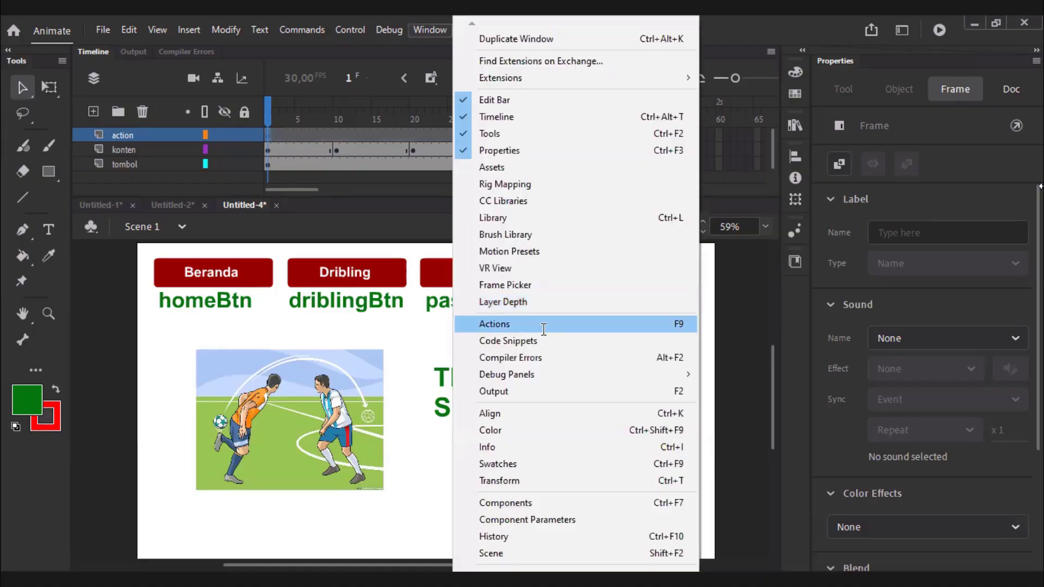
pyautogui.click(544, 327)
pyautogui.write('stop();')
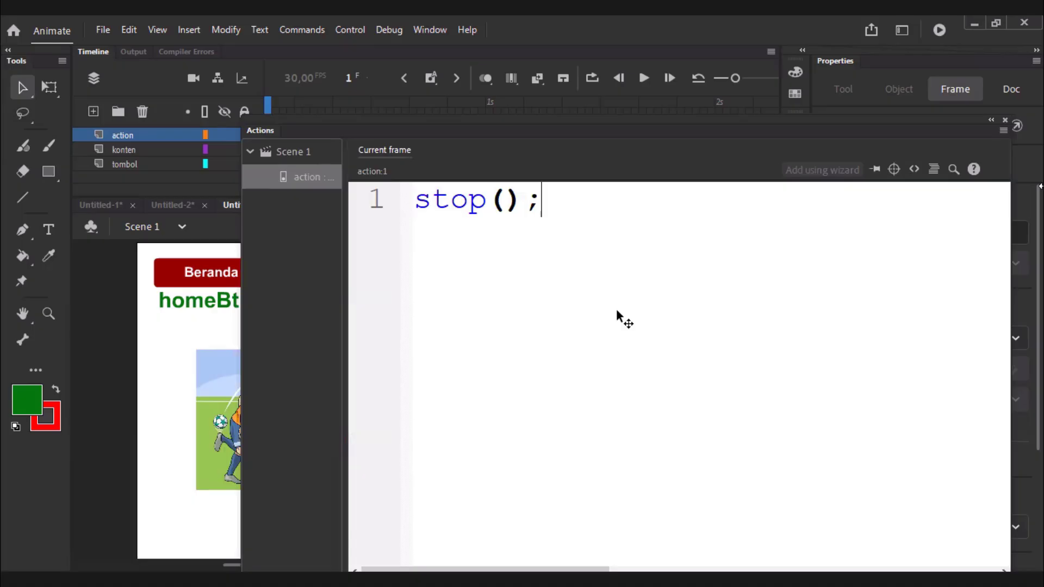
# Test the movie with the frame 1 stop script, close the preview and reopen the frame's script.
pyautogui.hotkey('ctrl', 'Return')
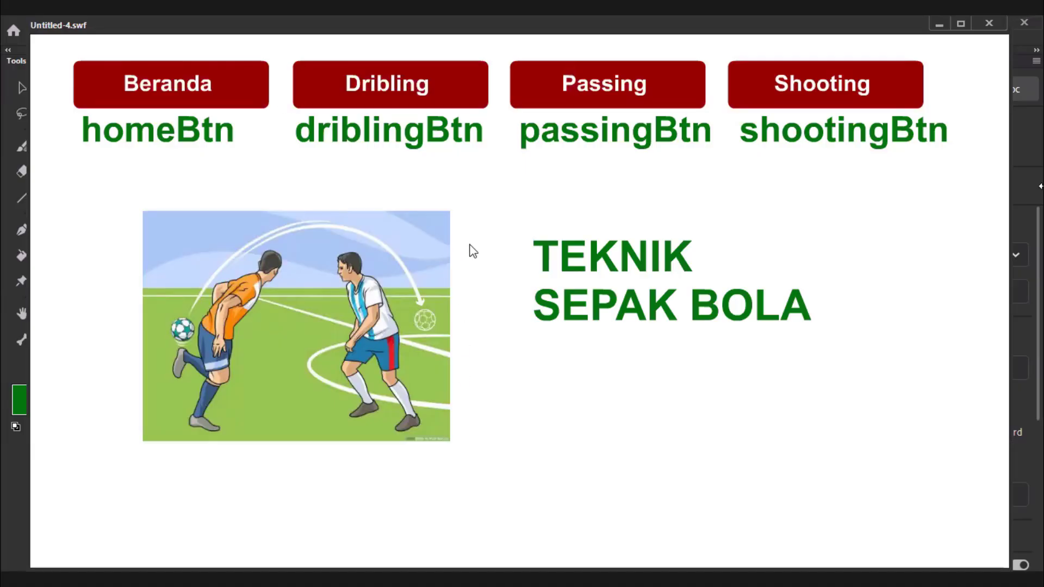
pyautogui.click(981, 25)
pyautogui.press('F9')
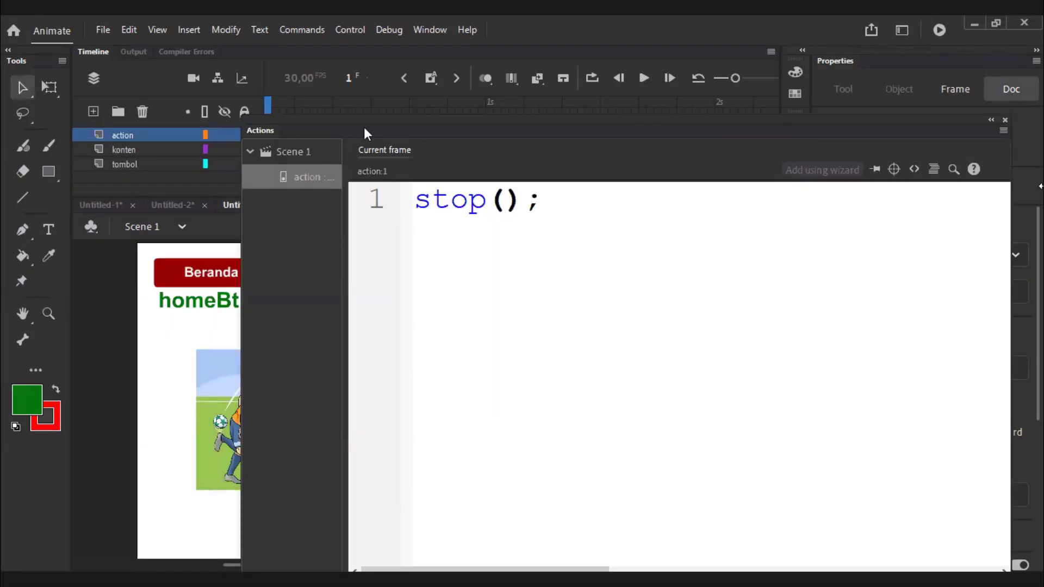
# Below stop(); in the frame 1 script, start the listener call homeBtn.addEventListener(MouseEvent.CLICK.
pyautogui.moveTo(364, 126); pyautogui.dragTo(543, 90)
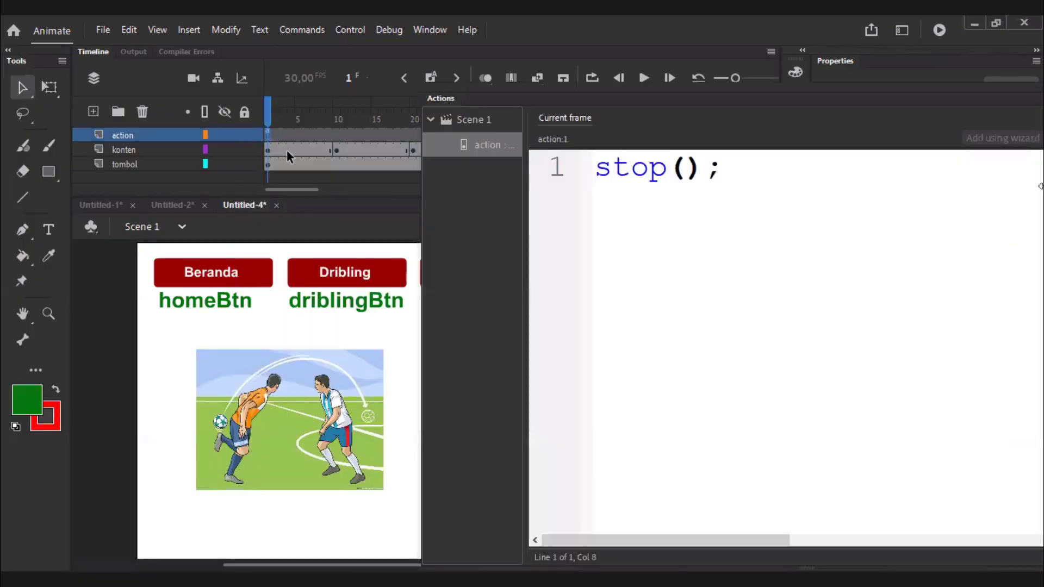
pyautogui.scroll(-3, 734, 253)
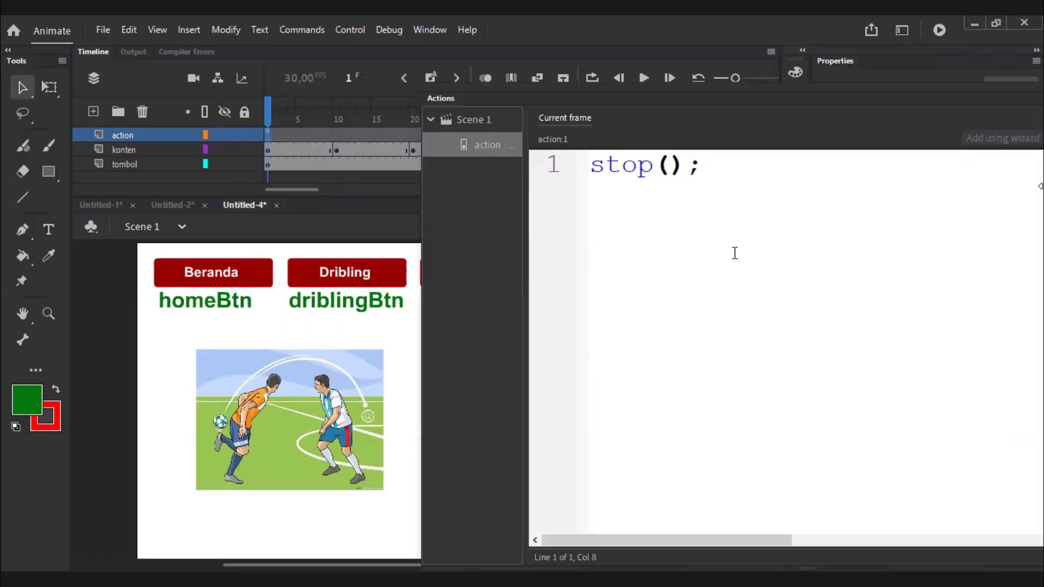
pyautogui.scroll(-1, 734, 252)
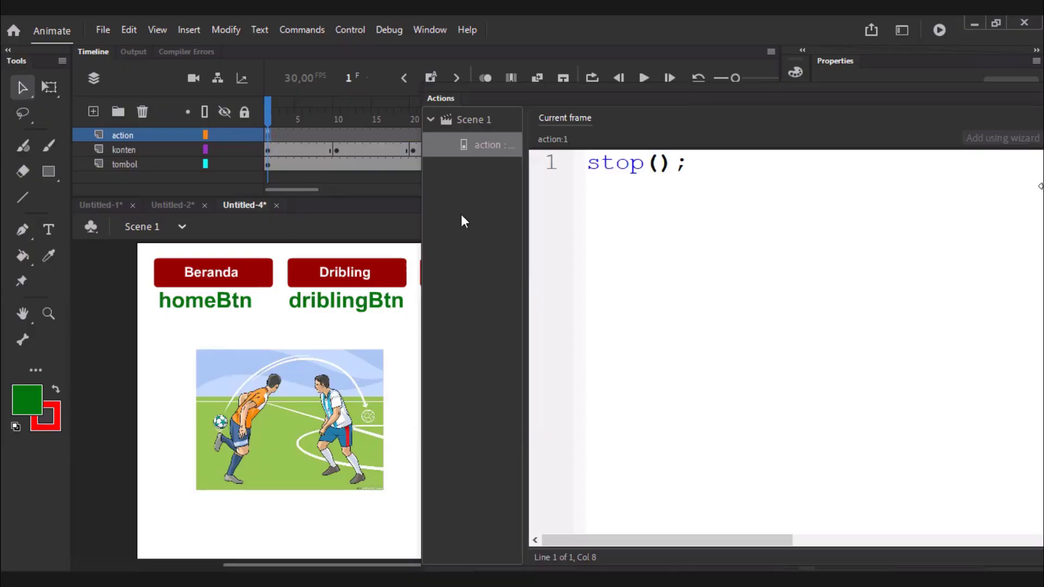
pyautogui.moveTo(534, 76); pyautogui.dragTo(561, 76)
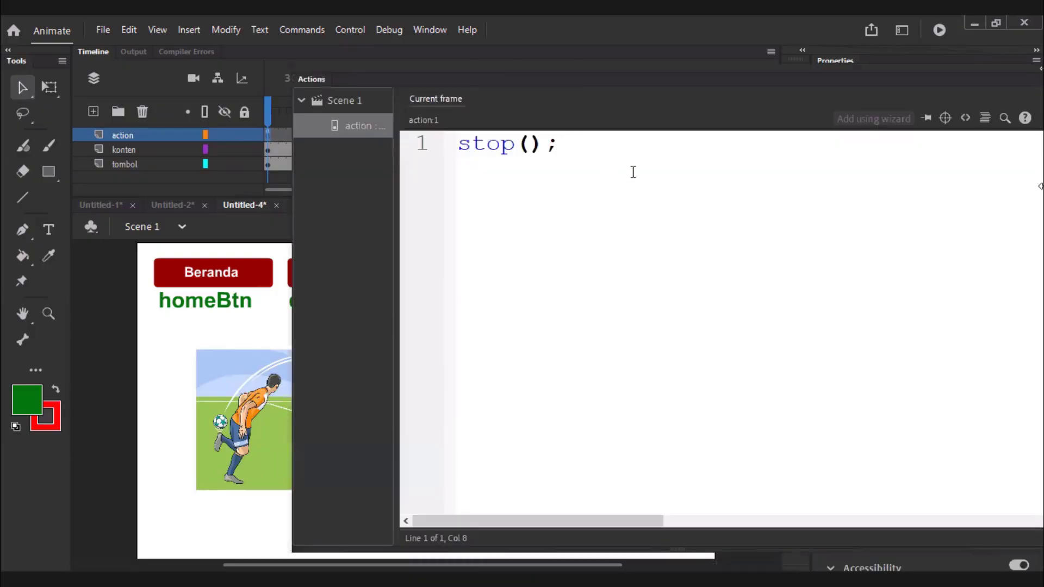
pyautogui.press('Return')
pyautogui.write('homeBtn')
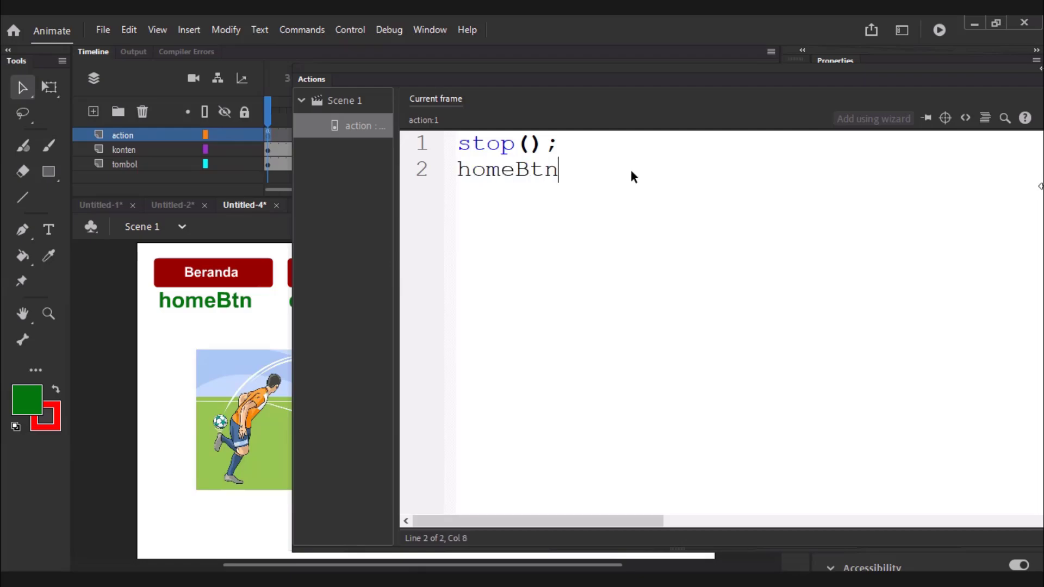
pyautogui.write('.addEventListe')
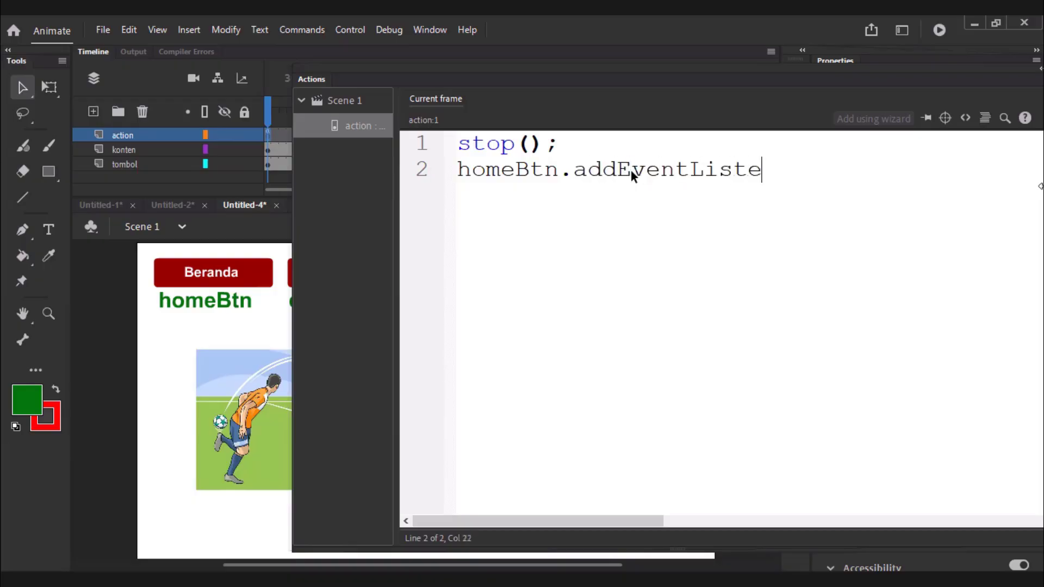
pyautogui.write('ner(<pu')
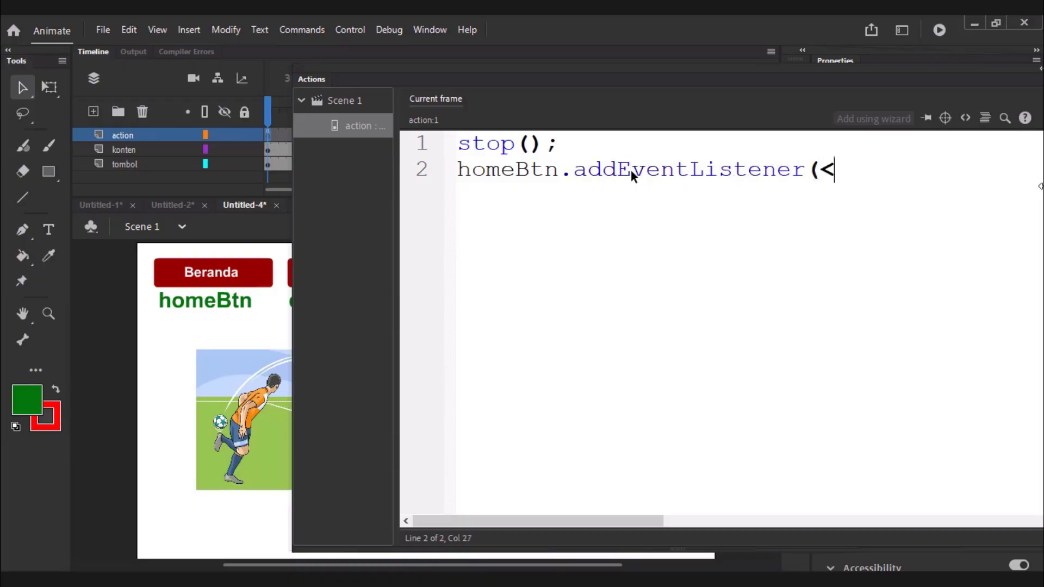
pyautogui.press('BackSpace')
pyautogui.press('BackSpace')
pyautogui.press('BackSpace')
pyautogui.write('MouseEe')
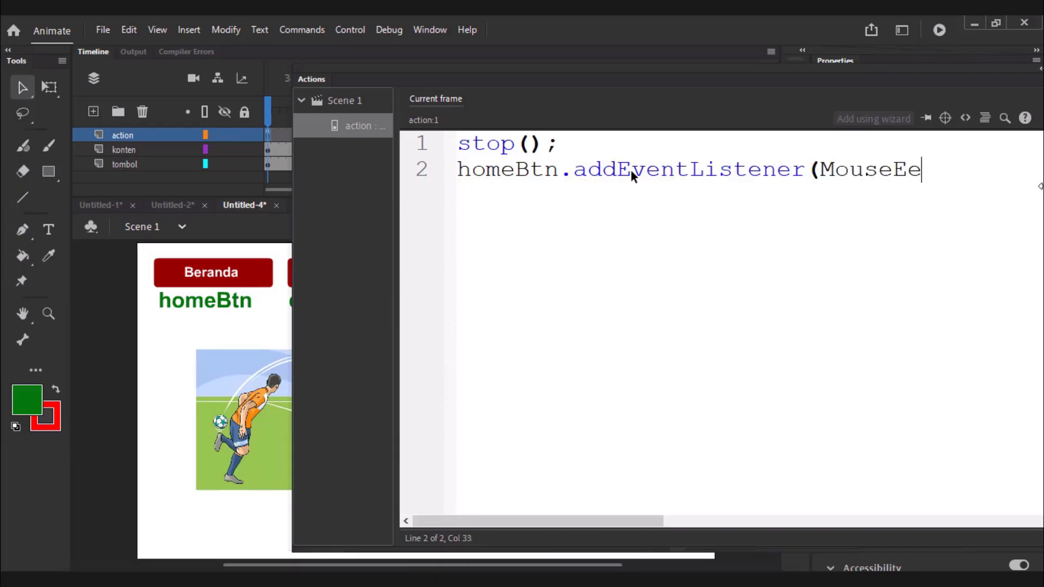
pyautogui.press('BackSpace')
pyautogui.write('vent/CL')
pyautogui.press('BackSpace')
pyautogui.press('BackSpace')
pyautogui.press('BackSpace')
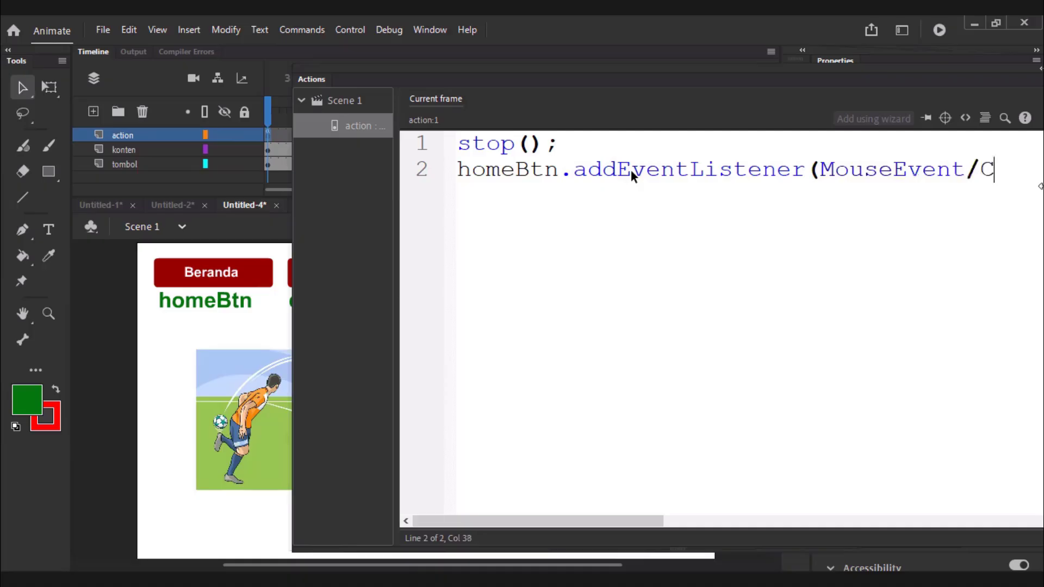
pyautogui.write('.CLICK')
# Reposition and widen the script window, and complete the homeBtn listener with the handler aturHalaman and a closing );.
pyautogui.moveTo(563, 83); pyautogui.dragTo(391, 102)
pyautogui.scroll(-5, 486, 377)
pyautogui.scroll(1, 487, 377)
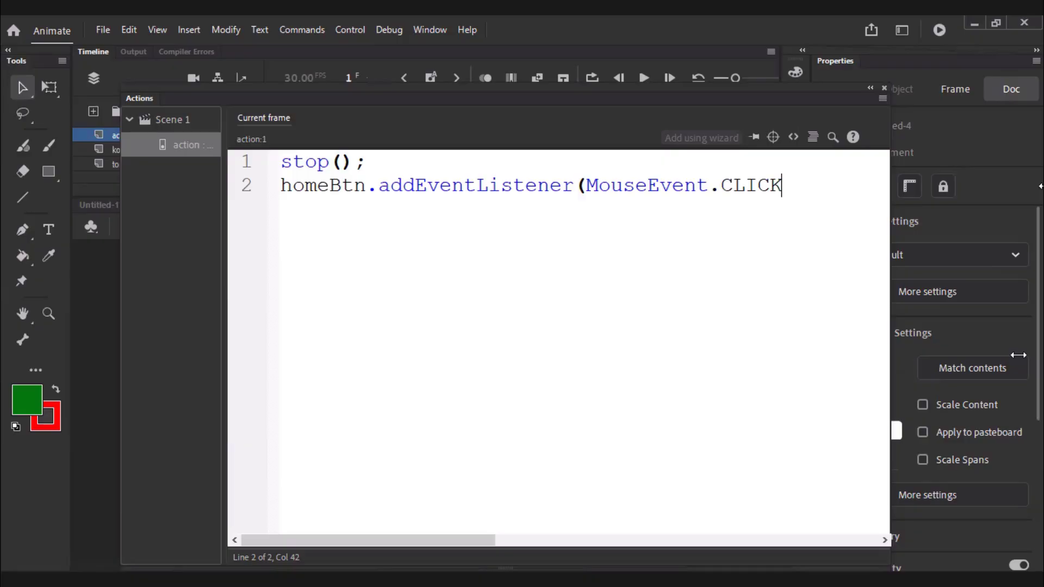
pyautogui.moveTo(1019, 355); pyautogui.dragTo(1017, 355)
pyautogui.write(',')
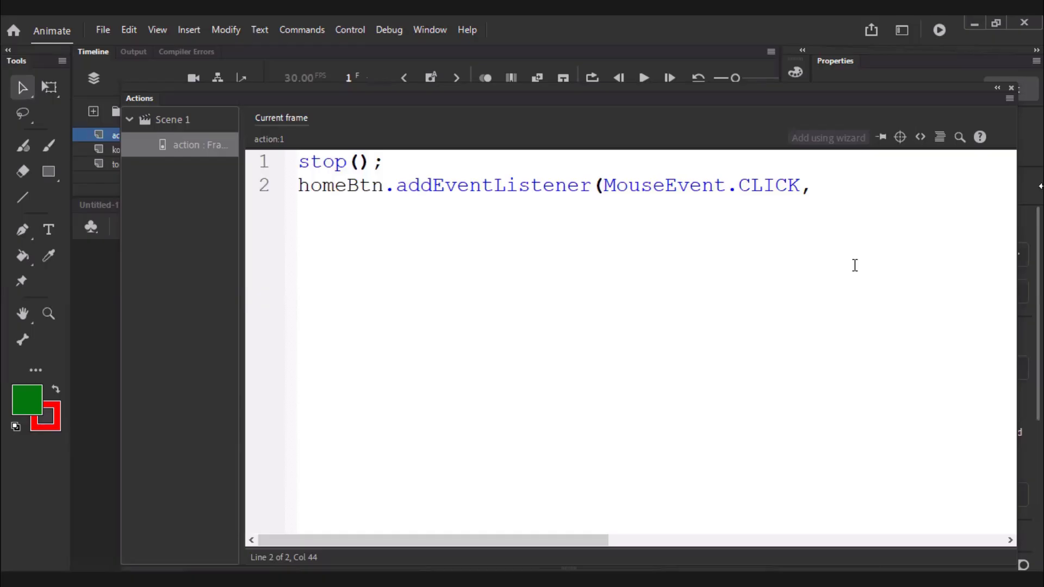
pyautogui.write(' aturHalaman);')
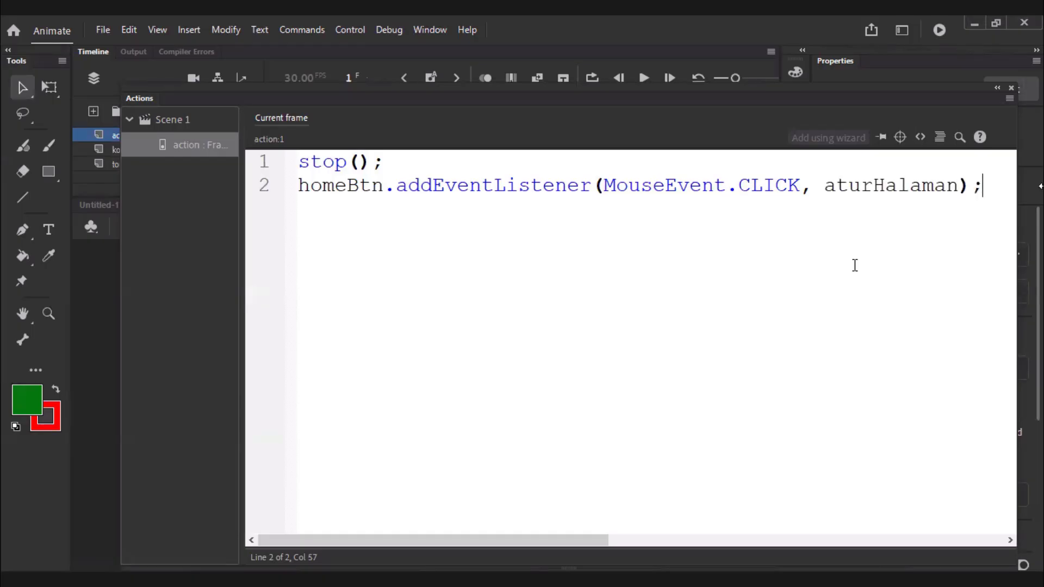
# Duplicate the homeBtn listener line on line 3 and change its button name to driblingBtn.
pyautogui.keyDown('shift'); pyautogui.click(298, 185); pyautogui.keyUp('shift')
pyautogui.rightClick(310, 186)
pyautogui.click(373, 278)
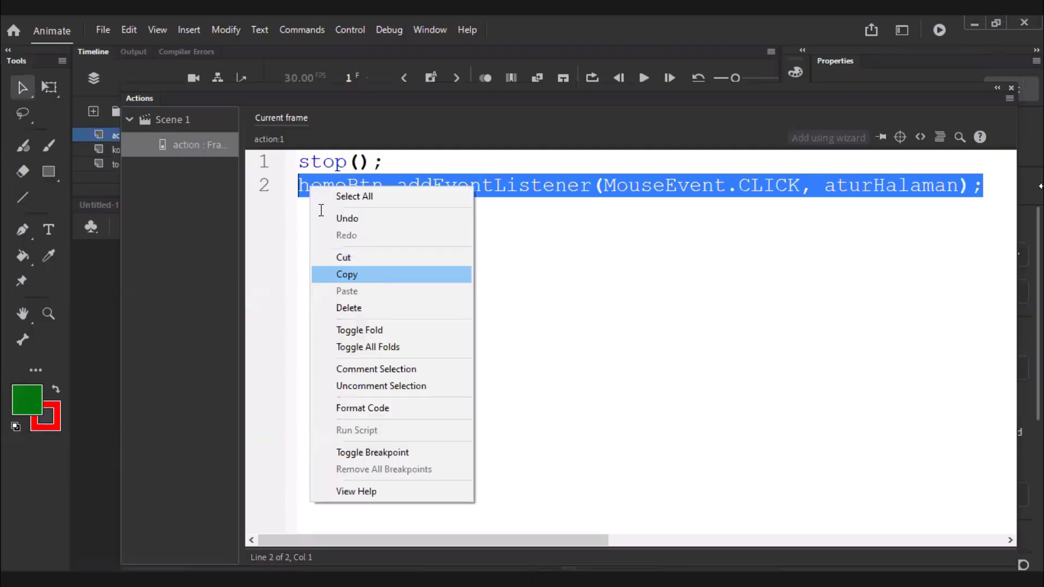
pyautogui.click(988, 235)
pyautogui.press('Return')
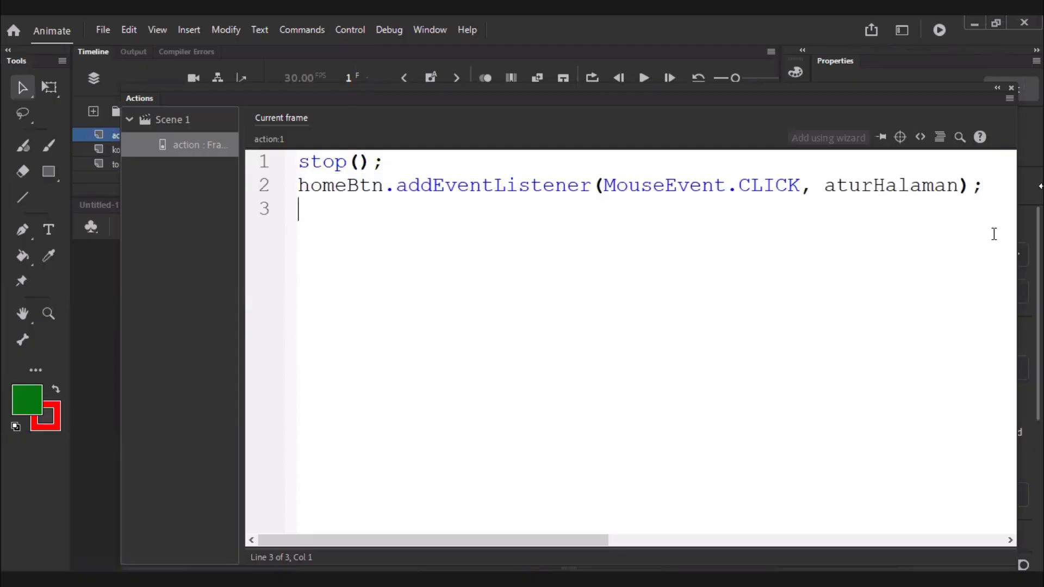
pyautogui.hotkey('ctrl', 'v')
pyautogui.moveTo(346, 209); pyautogui.dragTo(264, 208)
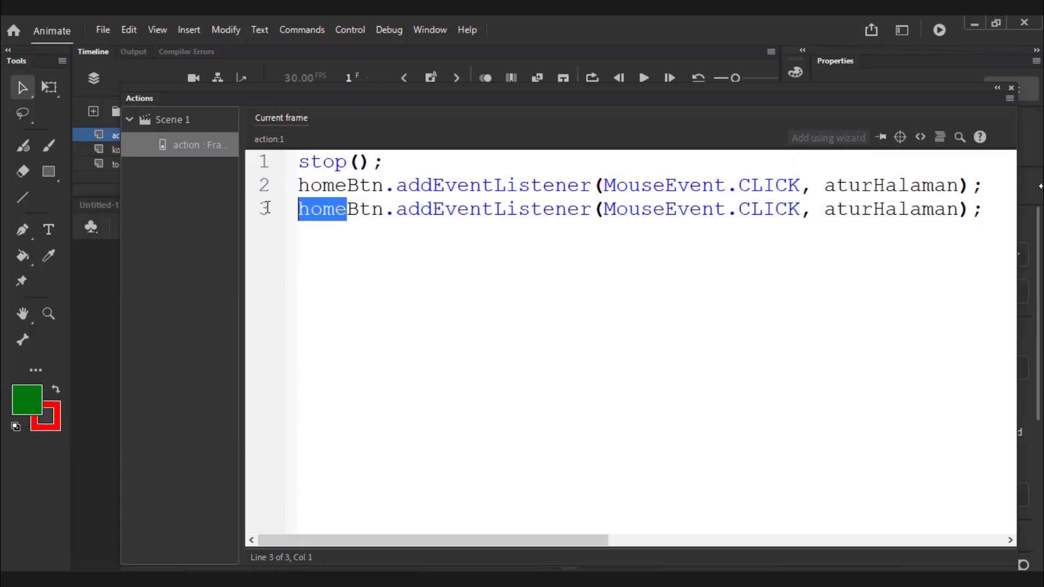
pyautogui.write('dribling')
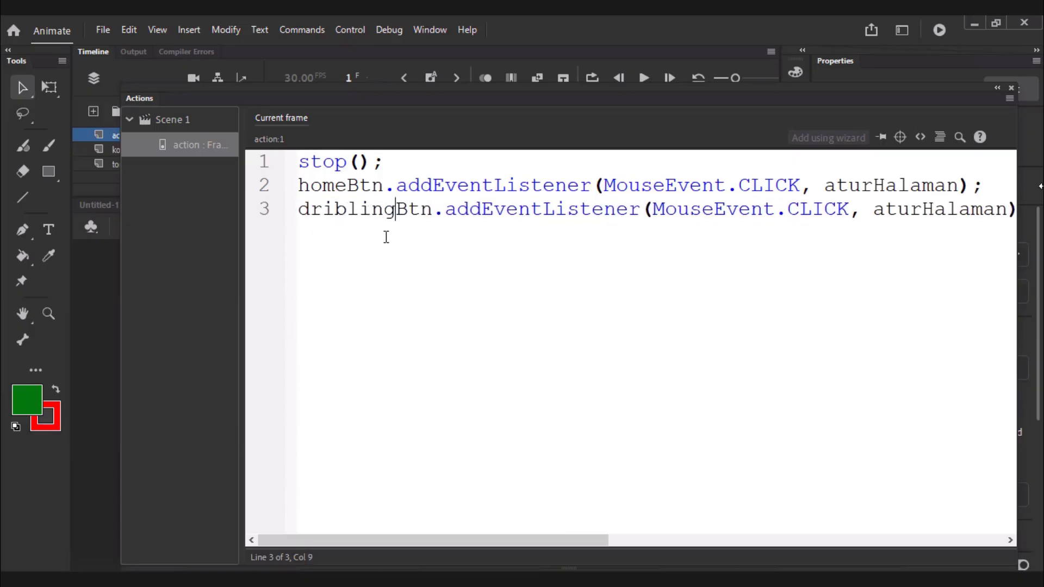
# Paste another copy of the listener on line 4 and change its button name to passingBtn.
pyautogui.click(998, 200)
pyautogui.press('Return')
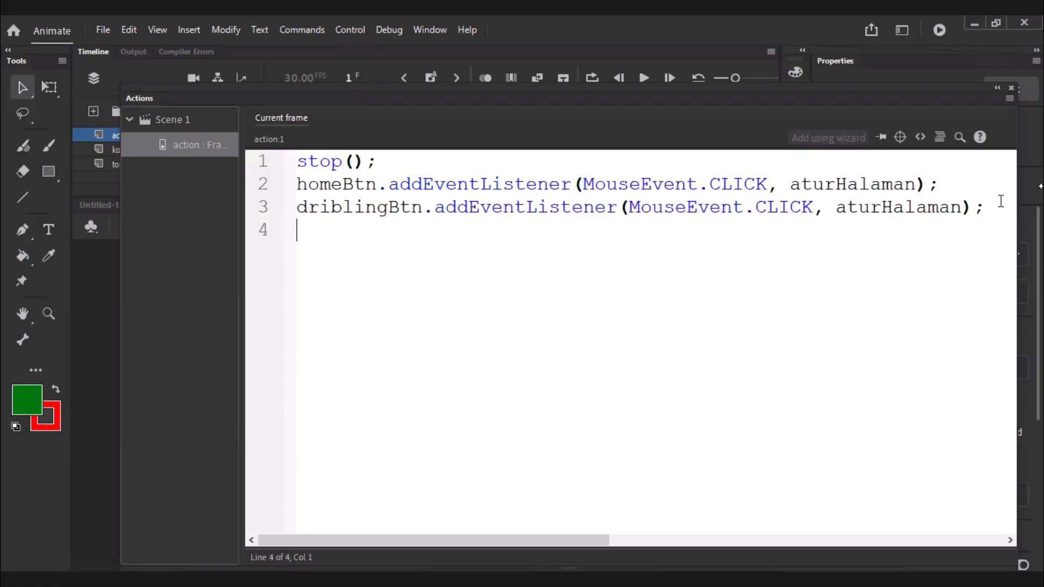
pyautogui.hotkey('ctrl', 'v')
pyautogui.moveTo(343, 230); pyautogui.dragTo(251, 234)
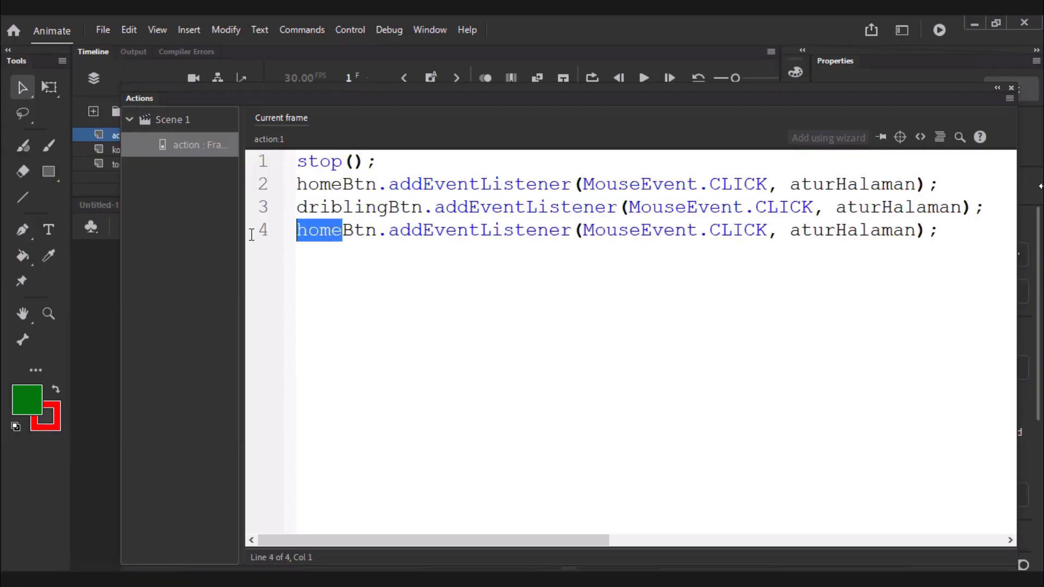
pyautogui.write('passing')
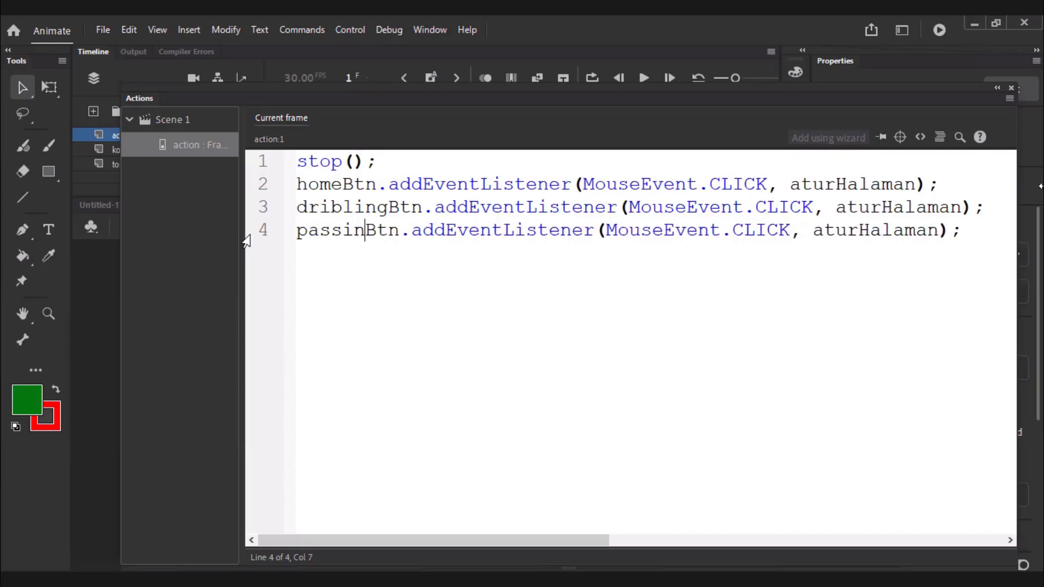
# Paste a further copy of the listener on line 5 and change its button name to shootingBtn.
pyautogui.click(976, 224)
pyautogui.press('Return')
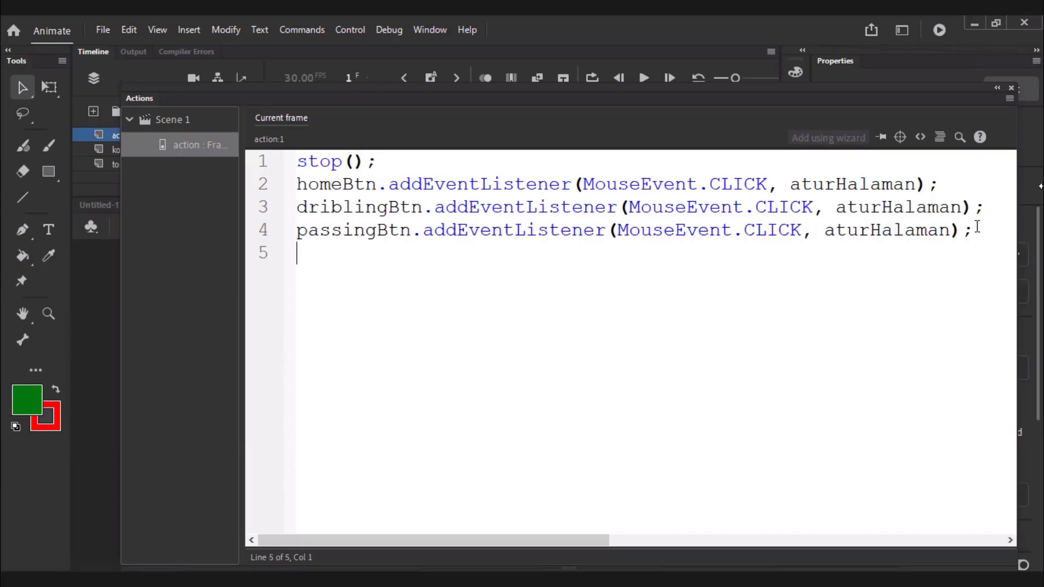
pyautogui.hotkey('ctrl', 'v')
pyautogui.moveTo(342, 252); pyautogui.dragTo(275, 254)
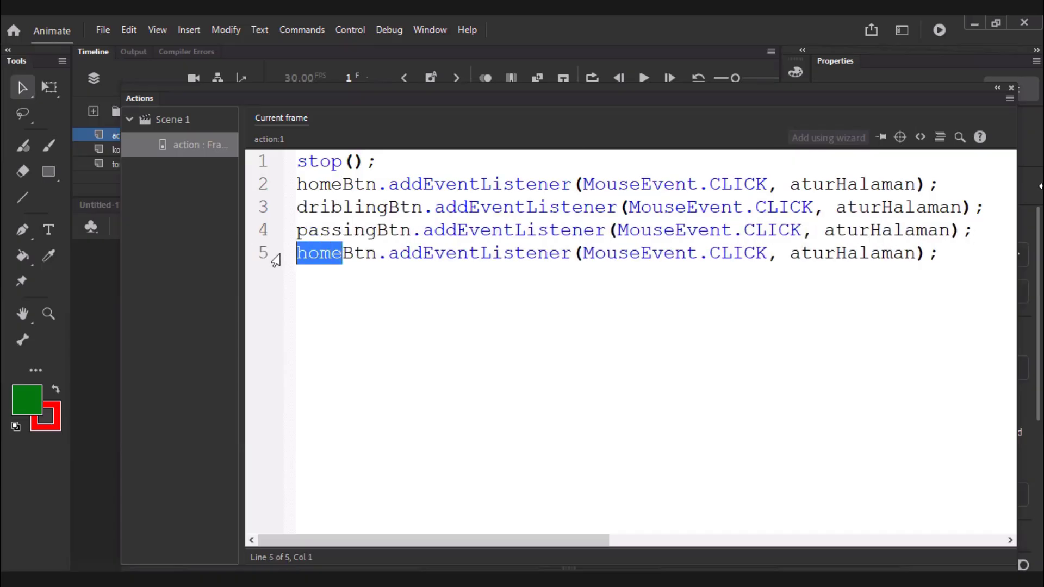
pyautogui.write('shooting')
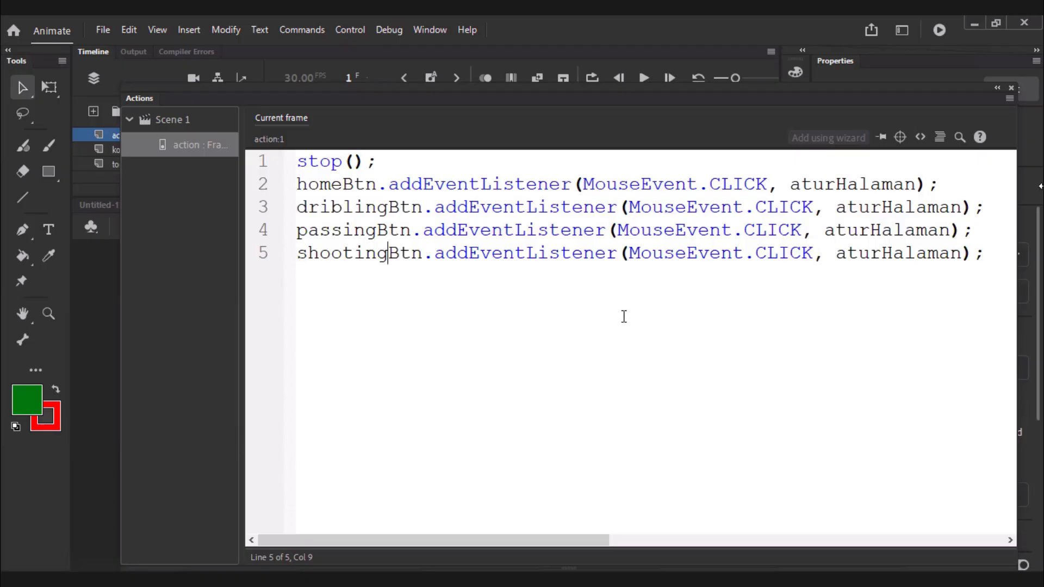
pyautogui.click(664, 184)
pyautogui.doubleClick(664, 184)
pyautogui.click(986, 253)
pyautogui.doubleClick(866, 188)
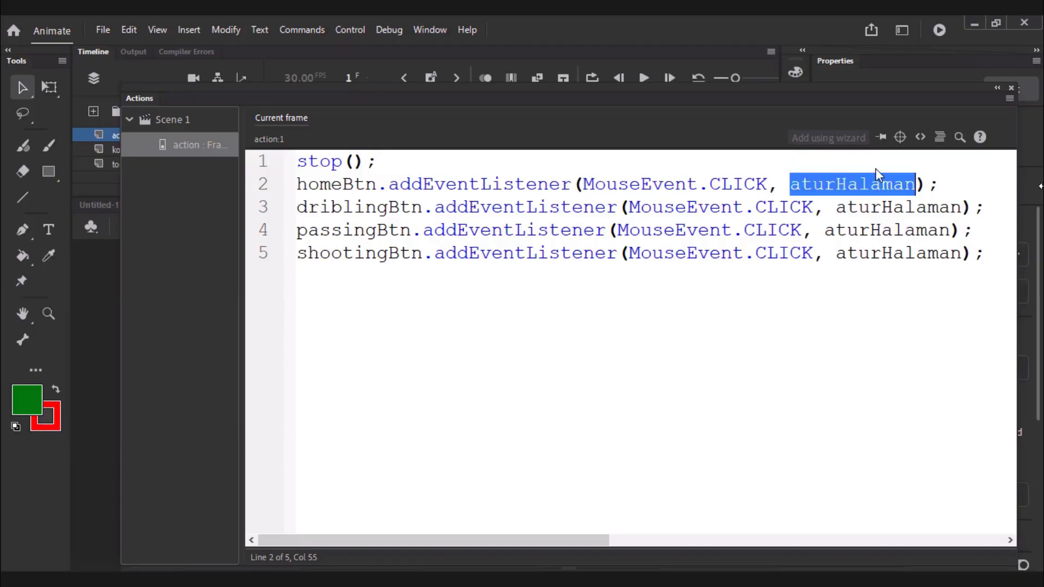
# Leave a blank line below the listeners and start function aturHalaman(e:MouseEvent, accepting the suggested MouseEvent type from flash.events.
pyautogui.click(998, 249)
pyautogui.press('Return')
pyautogui.press('Return')
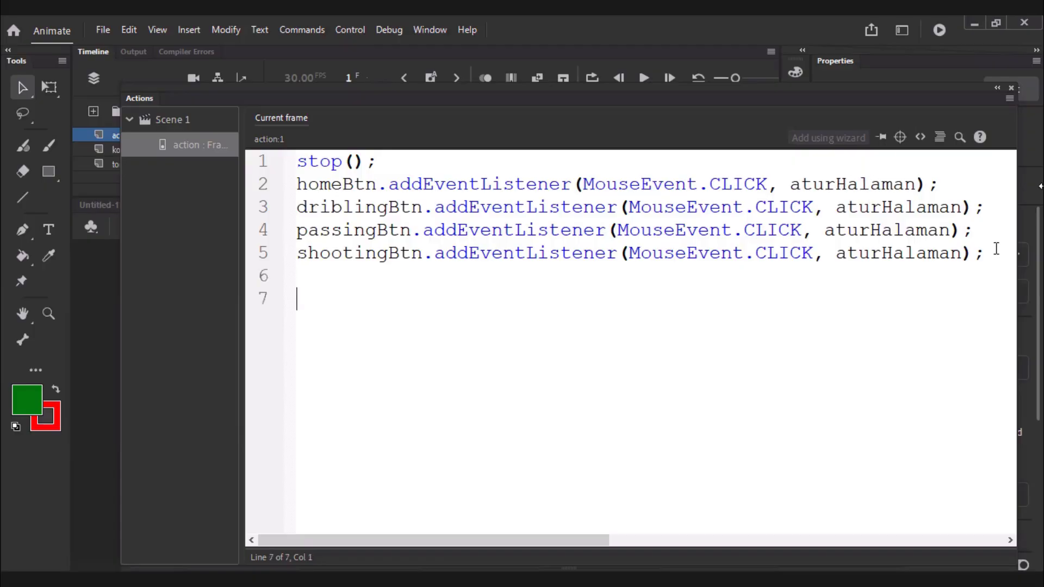
pyautogui.write('d')
pyautogui.press('BackSpace')
pyautogui.write('function aturHa')
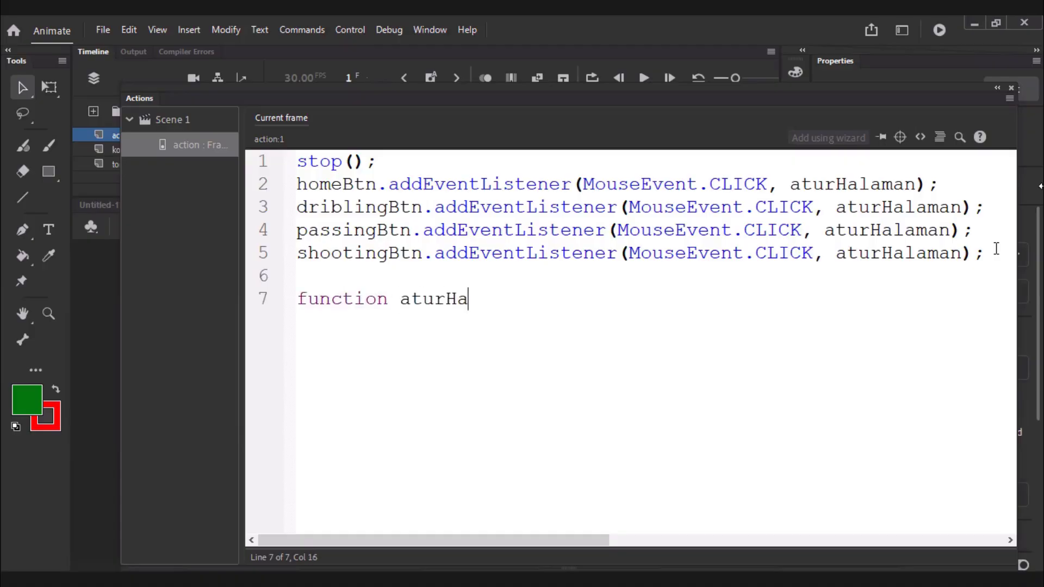
pyautogui.write('laman(e')
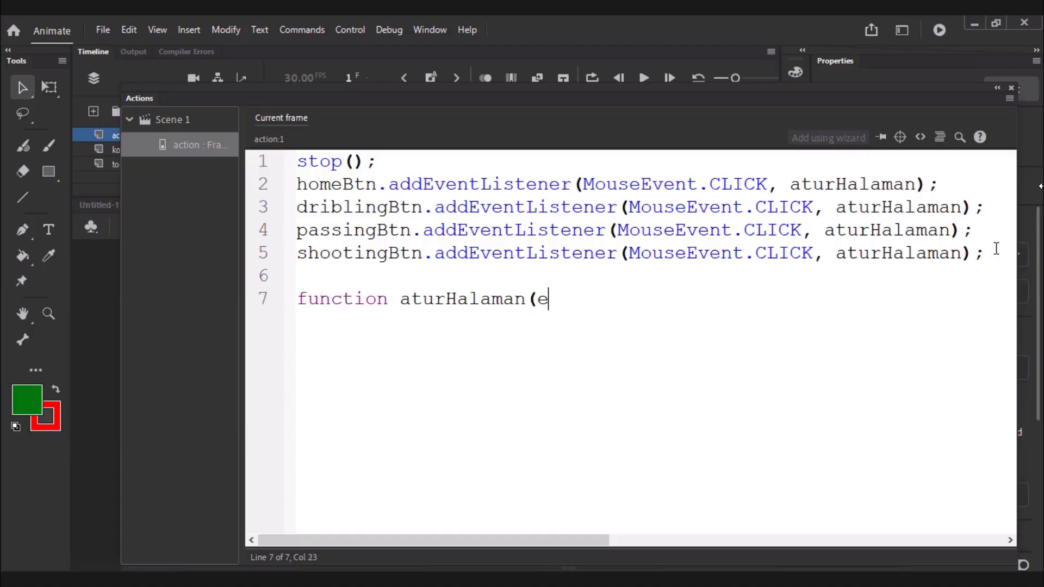
pyautogui.write(':MouseE')
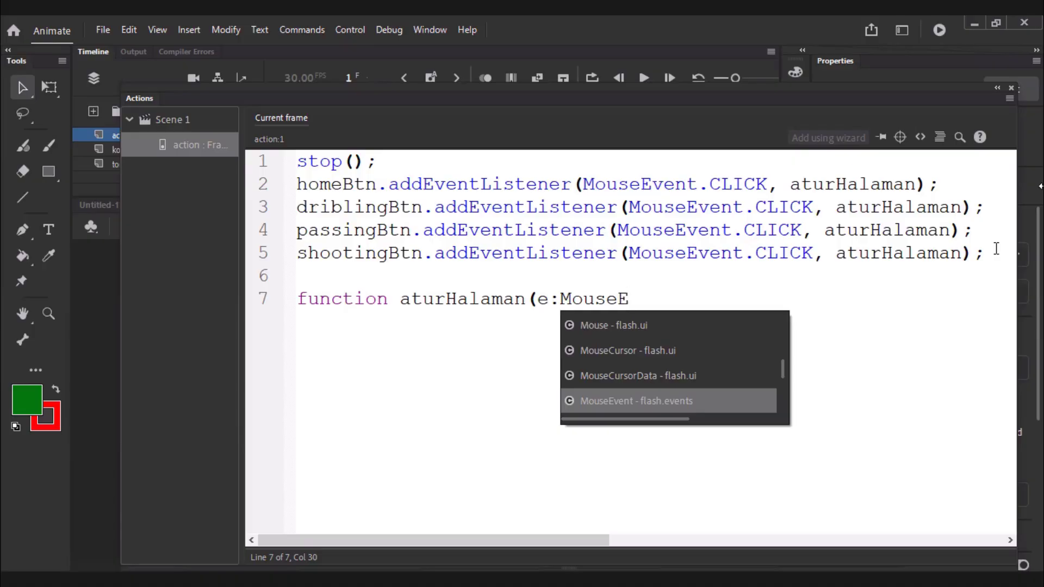
pyautogui.press('Return')
# Complete the aturHalaman header with the return type void and open an empty body in braces.
pyautogui.moveTo(664, 163); pyautogui.dragTo(278, 161)
pyautogui.click(393, 166)
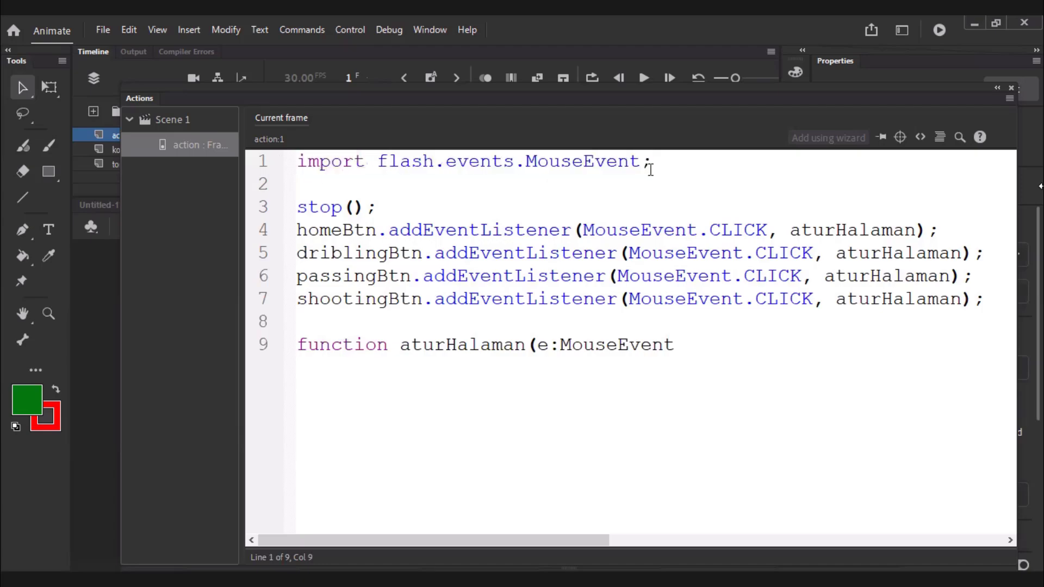
pyautogui.click(704, 356)
pyautogui.write('):void{')
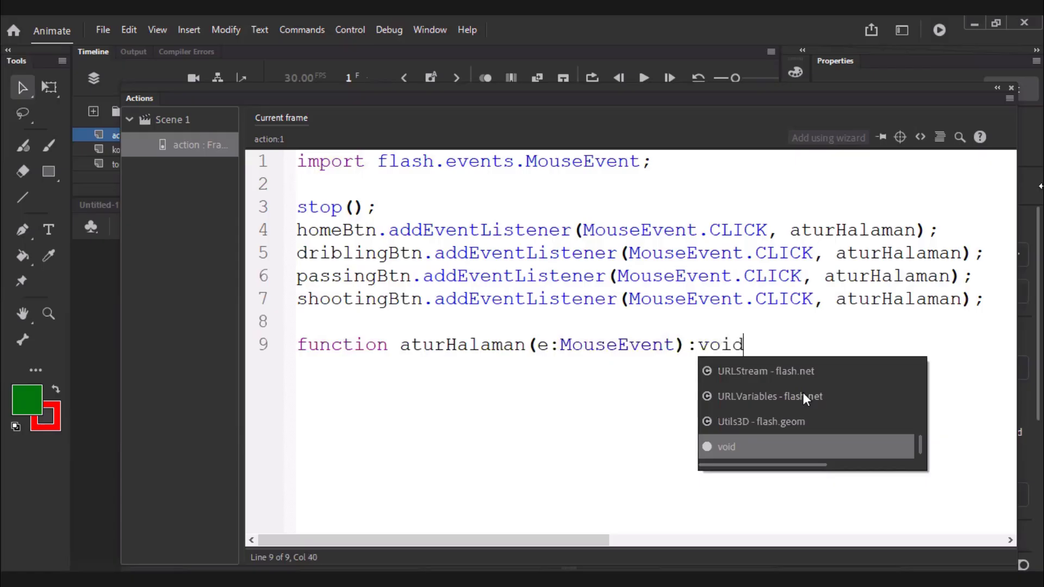
pyautogui.press('Return')
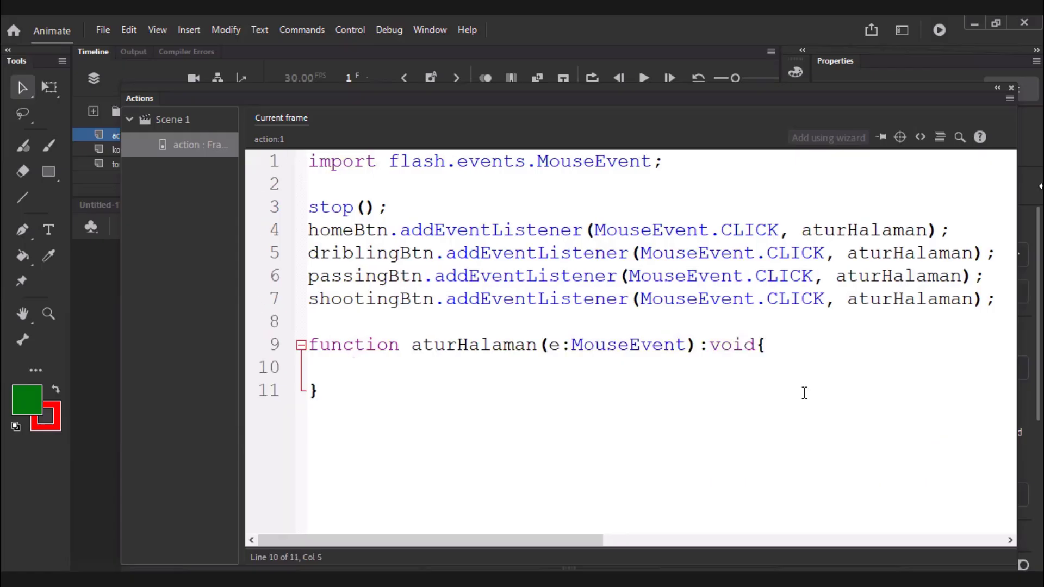
pyautogui.press('Return')
pyautogui.press('BackSpace')
pyautogui.press('BackSpace')
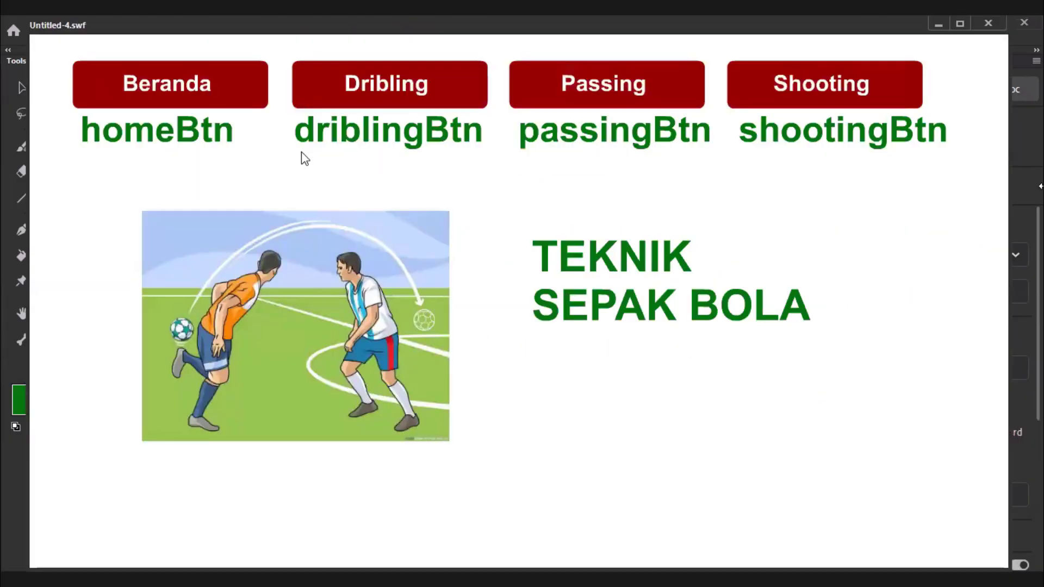
# Test the movie with the new listeners, try the Shooting button and close the preview.
pyautogui.click(822, 84)
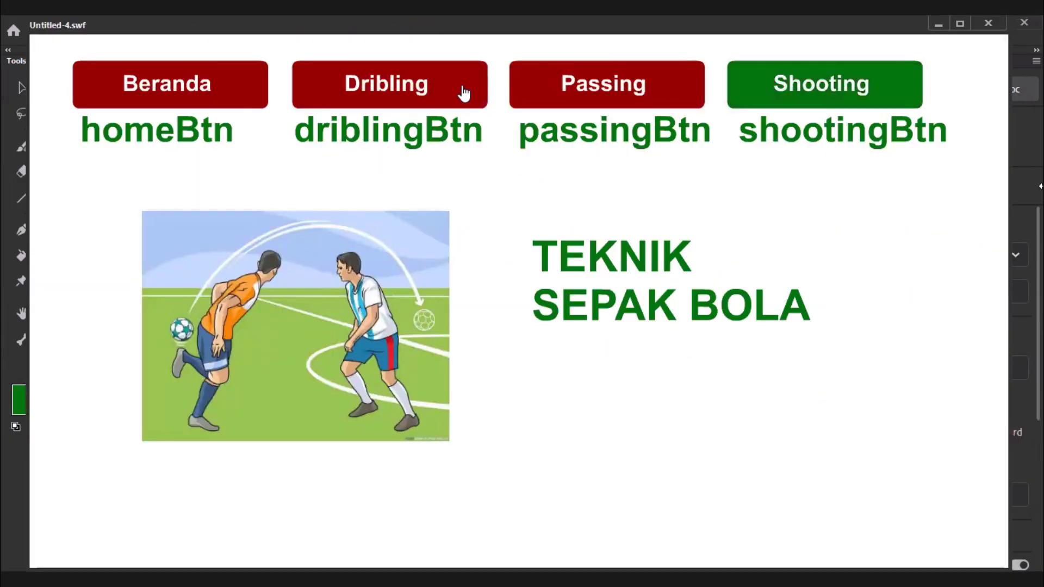
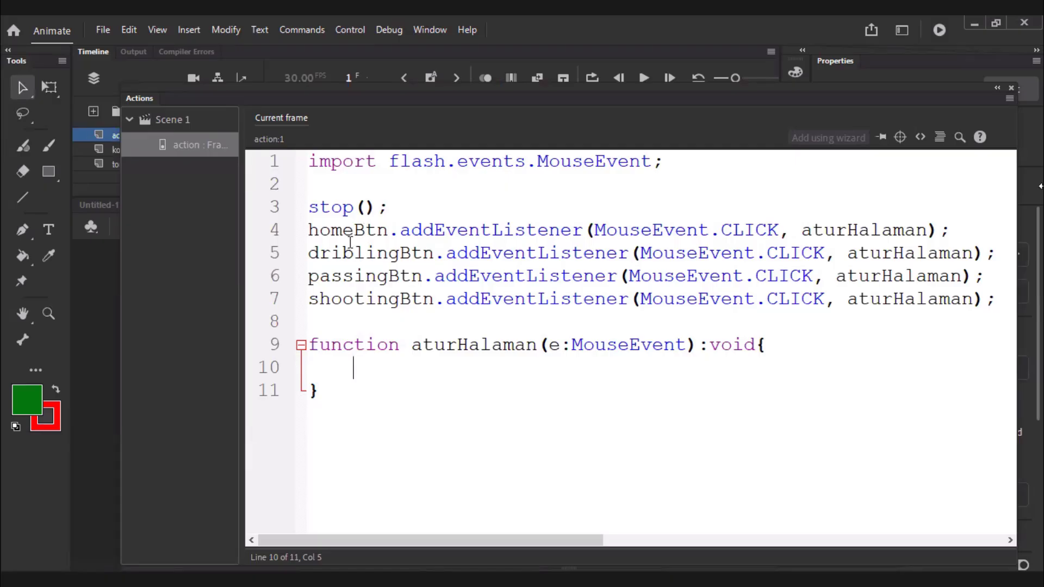
# Declare the variable namaTombol inside aturHalaman and assign it e.currentTarget.name.
pyautogui.write('var na')
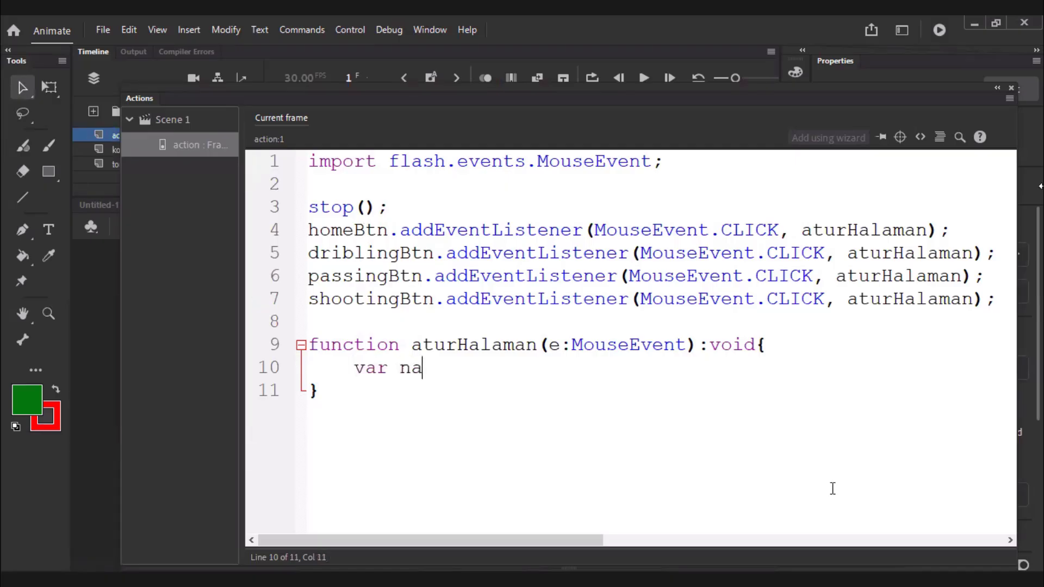
pyautogui.write('maTomb')
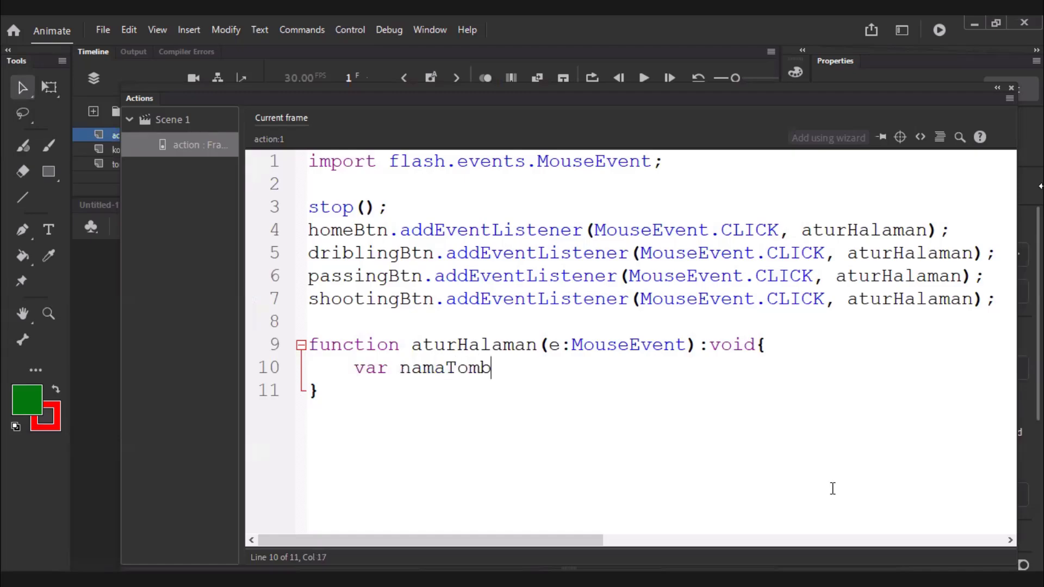
pyautogui.write('ol = e.cu')
pyautogui.press('Return')
pyautogui.write('.name;')
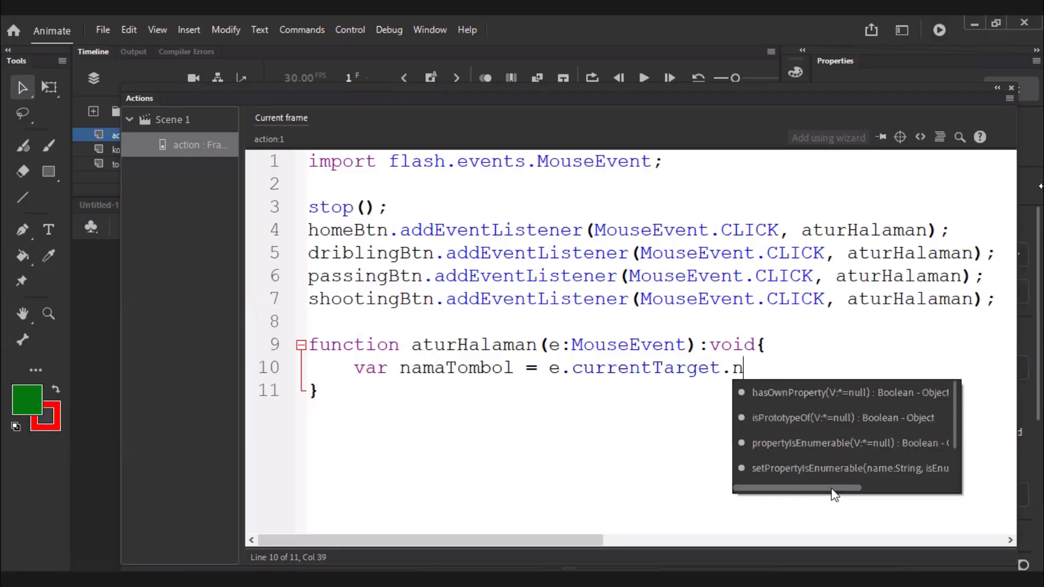
# Below the variable, add an if block with the condition namaTombol == "homeBtn" and an empty body in braces.
pyautogui.press('Return')
pyautogui.write('if')
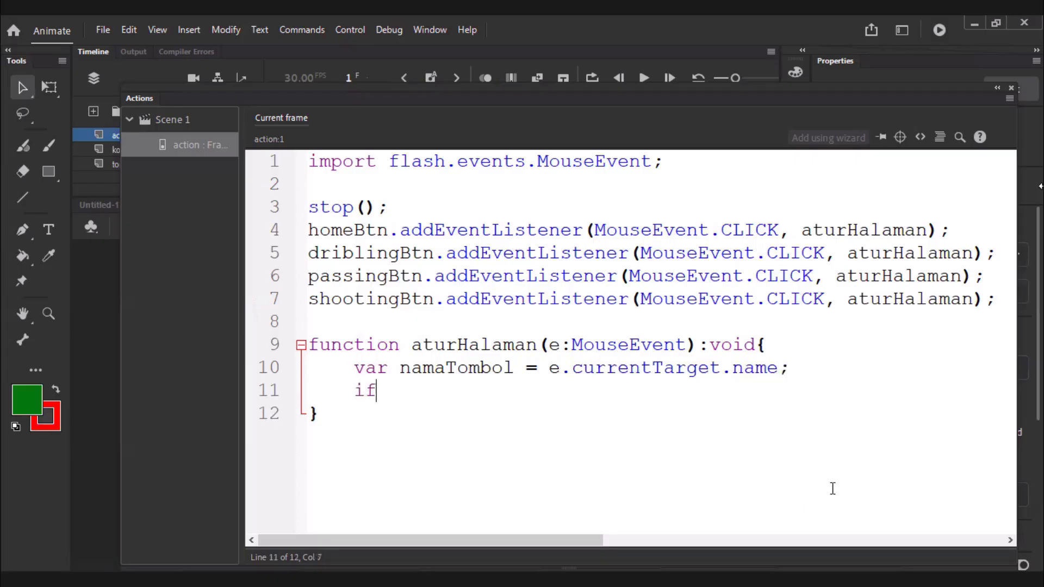
pyautogui.write(' (namaTom')
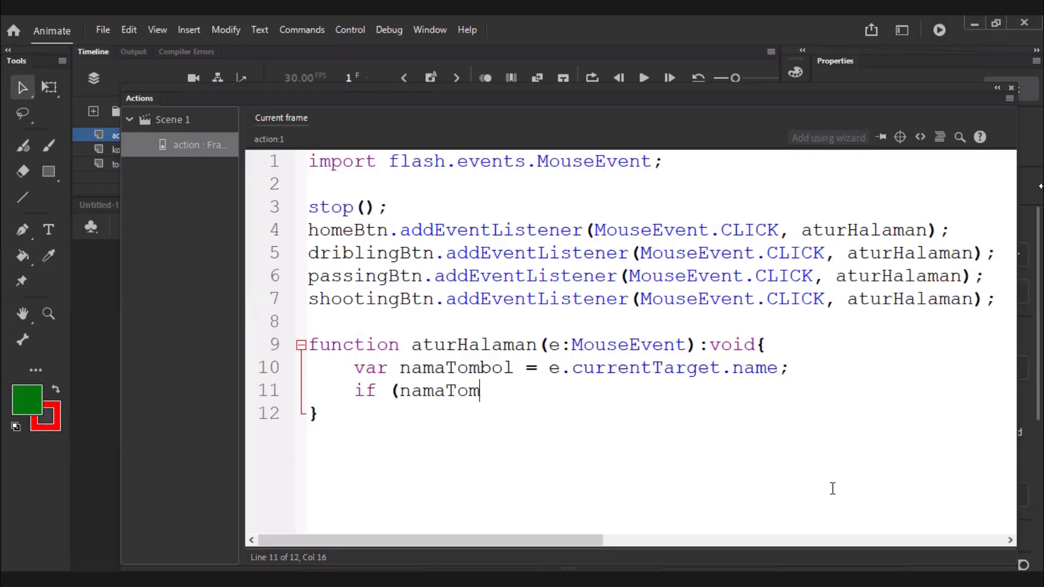
pyautogui.write('bol == "dr')
pyautogui.write('i')
pyautogui.press('BackSpace')
pyautogui.press('BackSpace')
pyautogui.press('BackSpace')
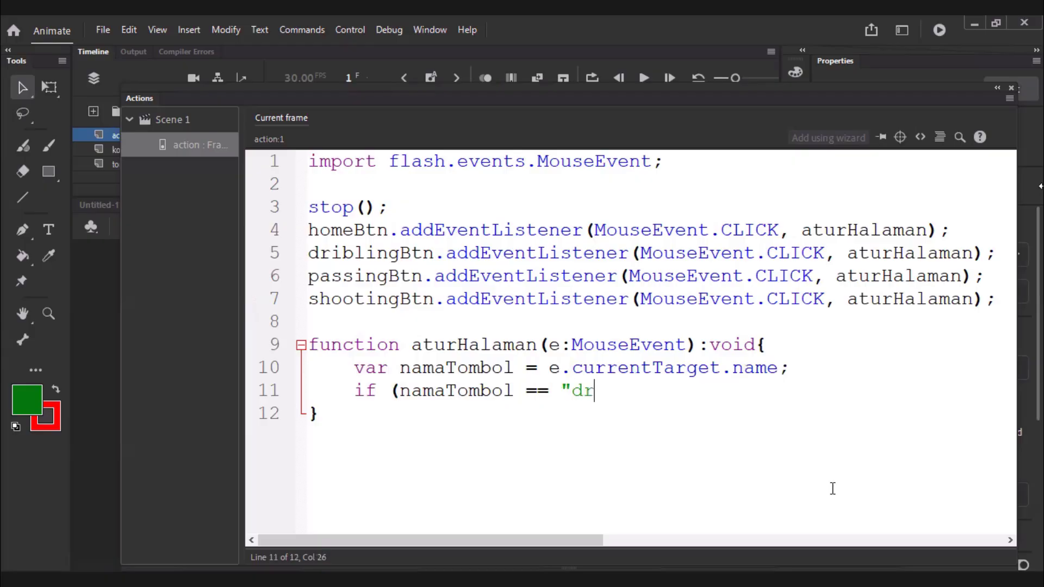
pyautogui.write('homeBtn')
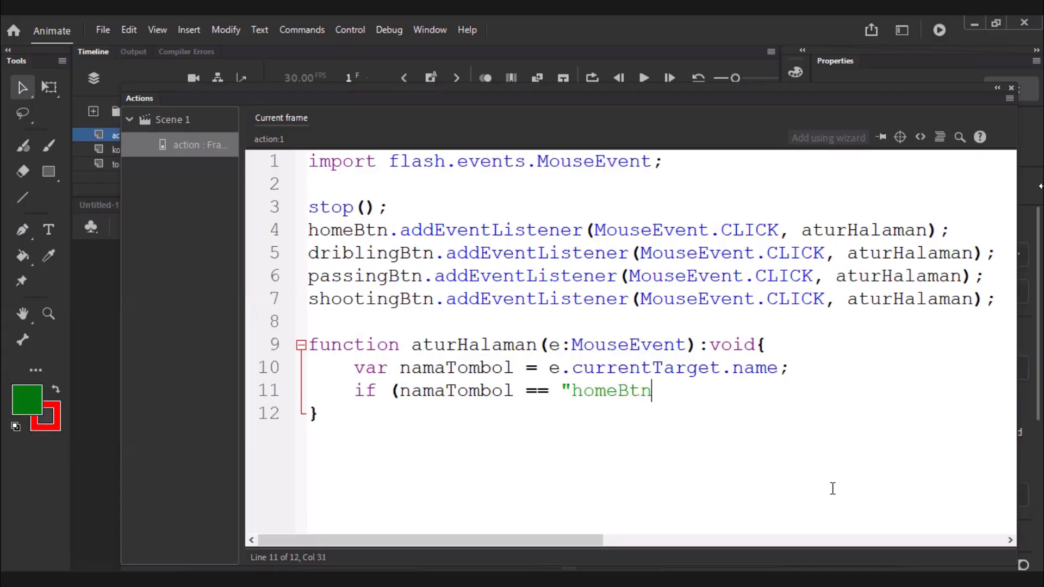
pyautogui.write('"){')
pyautogui.press('Return')
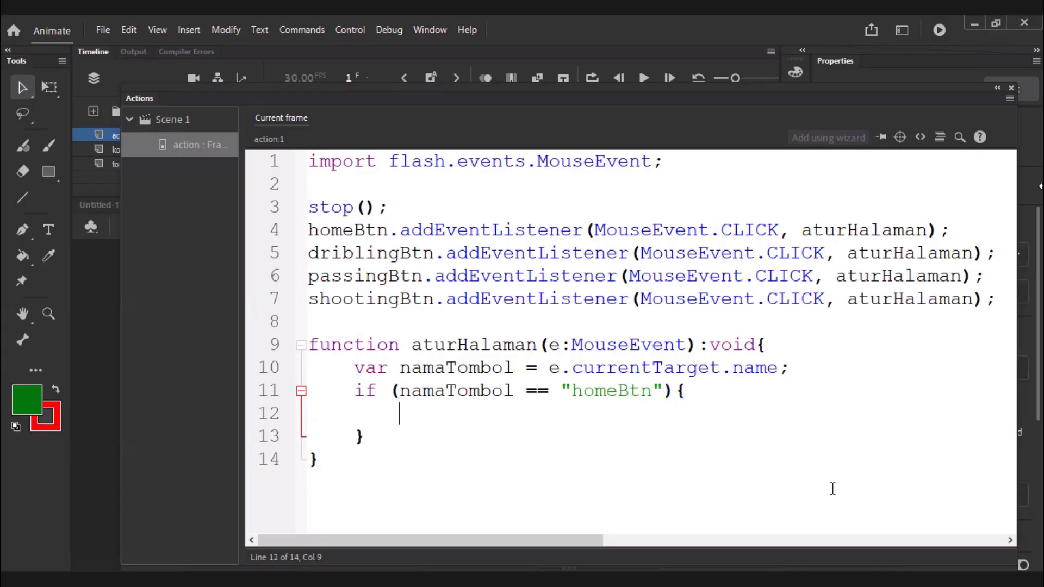
# Fill the body of the homeBtn condition with gotoAndStop(1);.
pyautogui.click(473, 431)
pyautogui.click(407, 413)
pyautogui.write('gotoAndStop(1)')
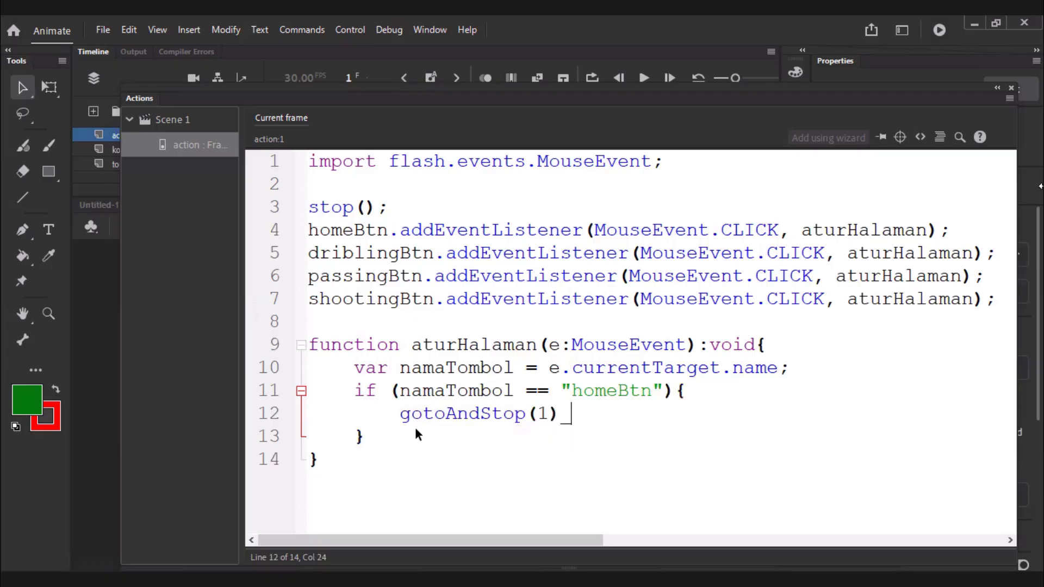
pyautogui.press('BackSpace')
pyautogui.write(';')
# Duplicate the homeBtn if block directly below itself, starting on line 14 inside aturHalaman.
pyautogui.press('Down')
pyautogui.press('Return')
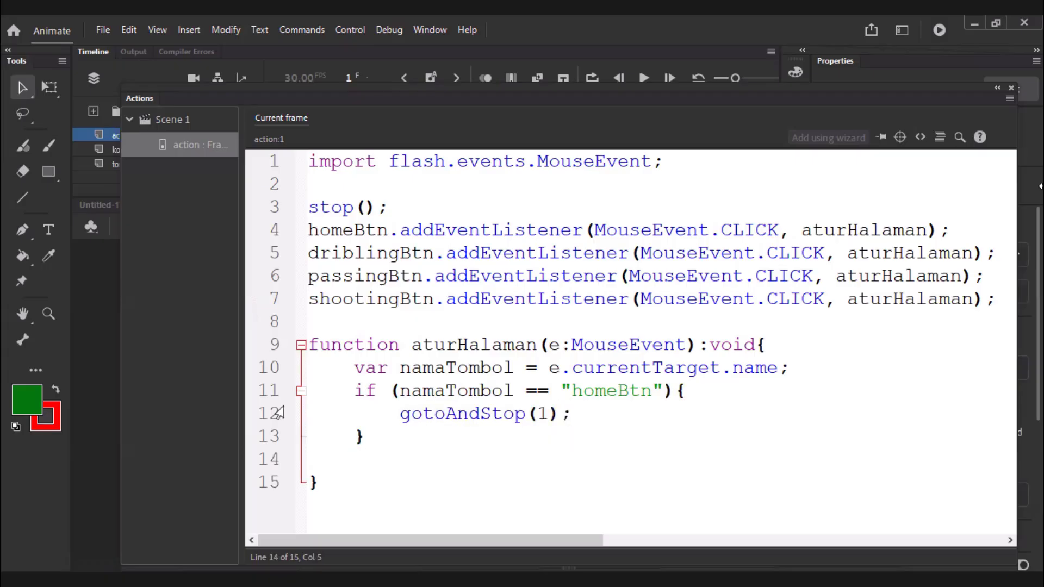
pyautogui.keyDown('shift'); pyautogui.click(357, 388); pyautogui.keyUp('shift')
pyautogui.hotkey('ctrl', 'c')
pyautogui.click(370, 460)
pyautogui.hotkey('ctrl', 'v')
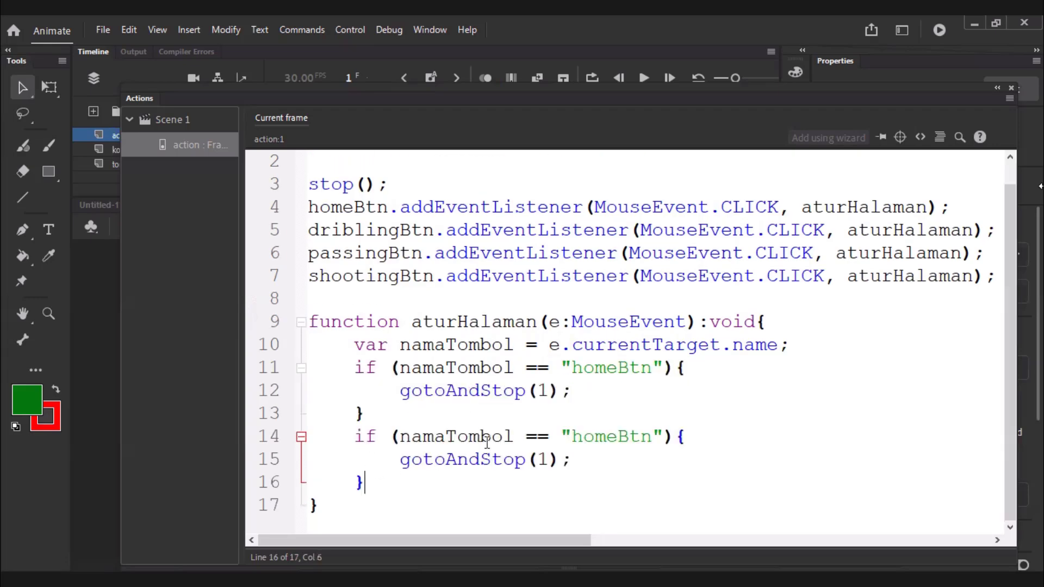
# In the duplicated if block, change the button name to driblingBtn and the gotoAndStop frame to 10.
pyautogui.doubleClick(607, 436)
pyautogui.press('Left')
pyautogui.hotkey('shift', 'Right')
pyautogui.hotkey('shift', 'Right')
pyautogui.hotkey('shift', 'Right')
pyautogui.hotkey('shift', 'Right')
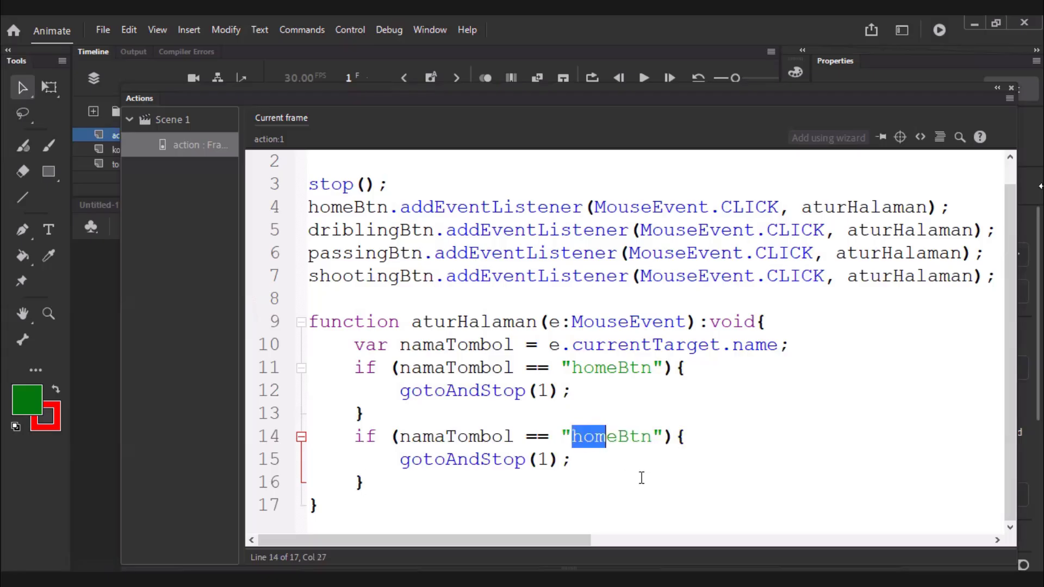
pyautogui.write('dribling')
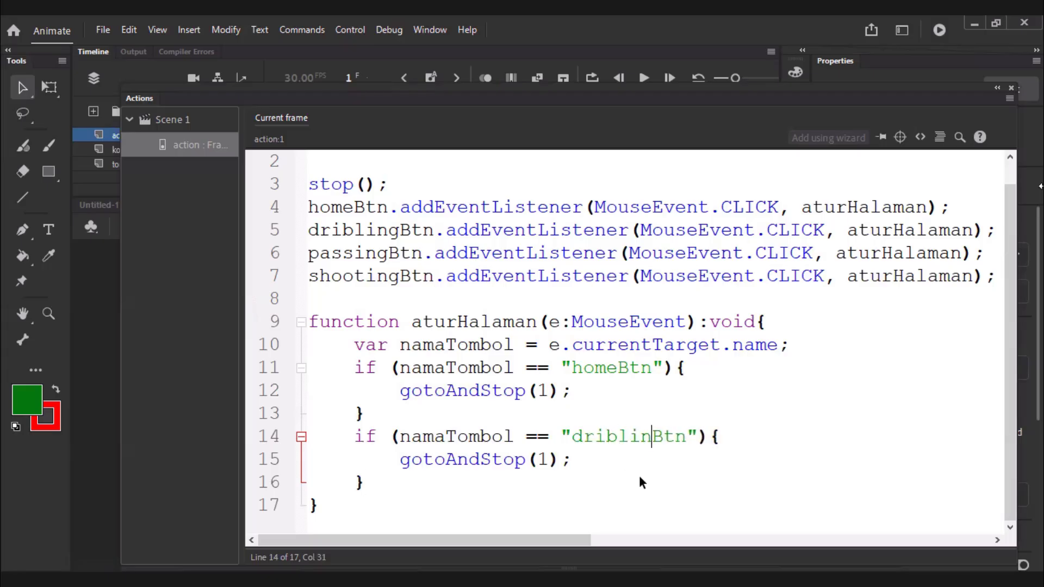
pyautogui.press('Down')
pyautogui.press('Left')
pyautogui.press('Left')
pyautogui.write('0')
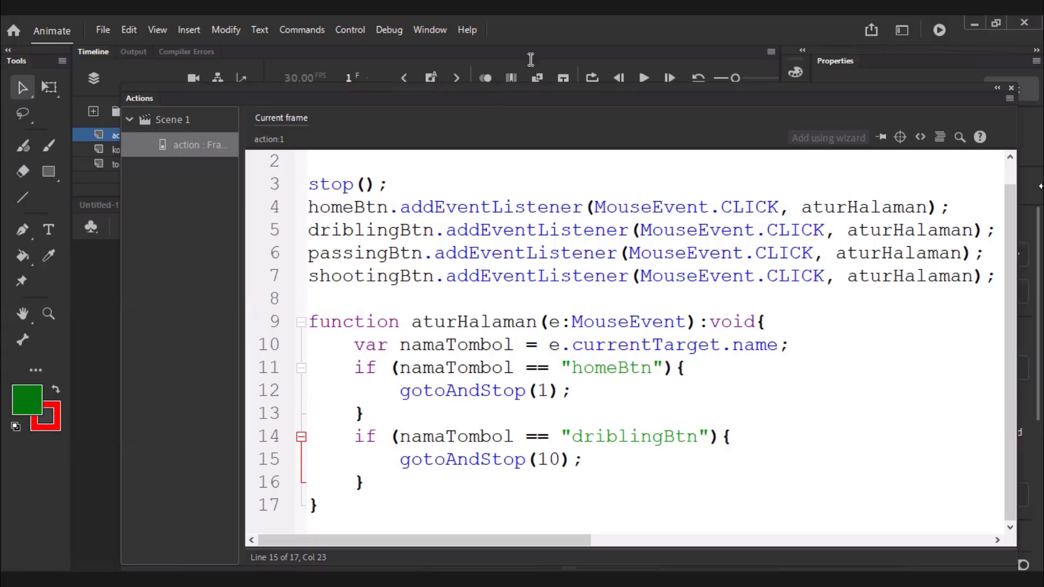
pyautogui.click(635, 432)
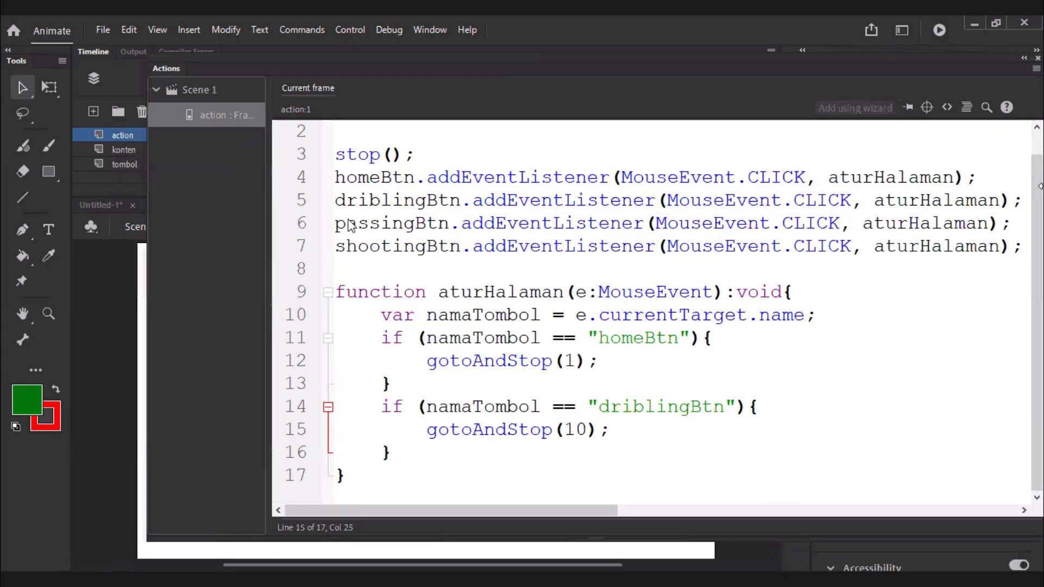
# Test the movie, switch repeatedly between the Dribling and Beranda pages with their buttons, and close the preview.
pyautogui.hotkey('ctrl', 'Return')
pyautogui.click(457, 97)
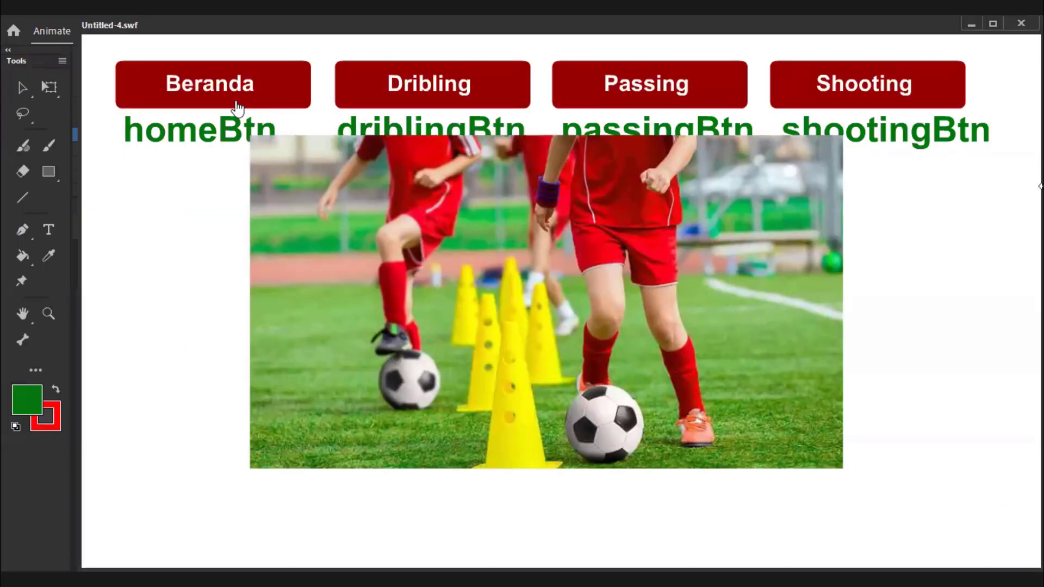
pyautogui.click(217, 100)
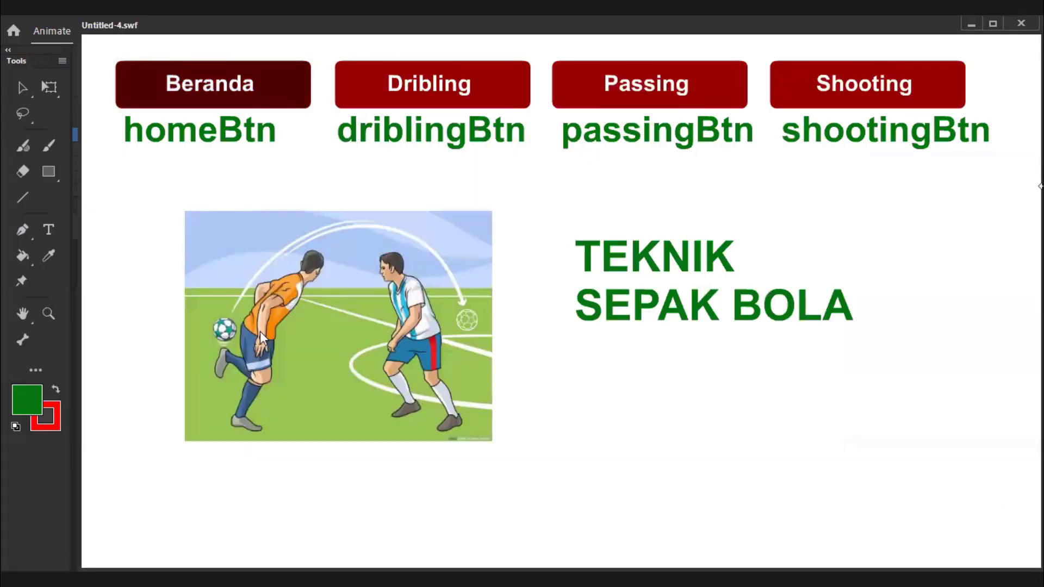
pyautogui.click(454, 106)
pyautogui.click(212, 95)
pyautogui.click(505, 89)
pyautogui.click(266, 83)
pyautogui.click(396, 83)
pyautogui.click(248, 104)
pyautogui.click(444, 100)
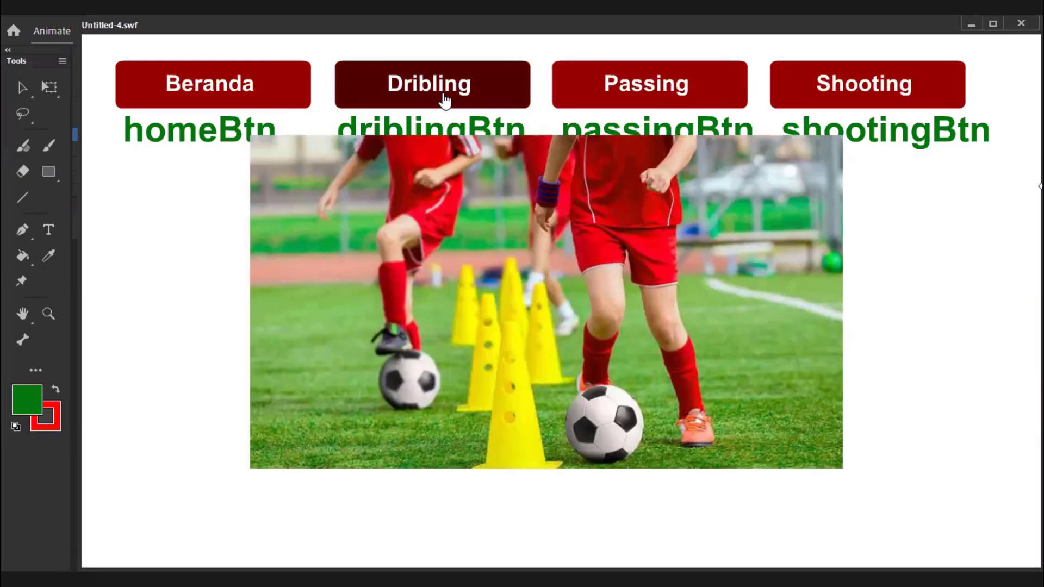
pyautogui.click(240, 97)
pyautogui.click(447, 90)
pyautogui.click(216, 90)
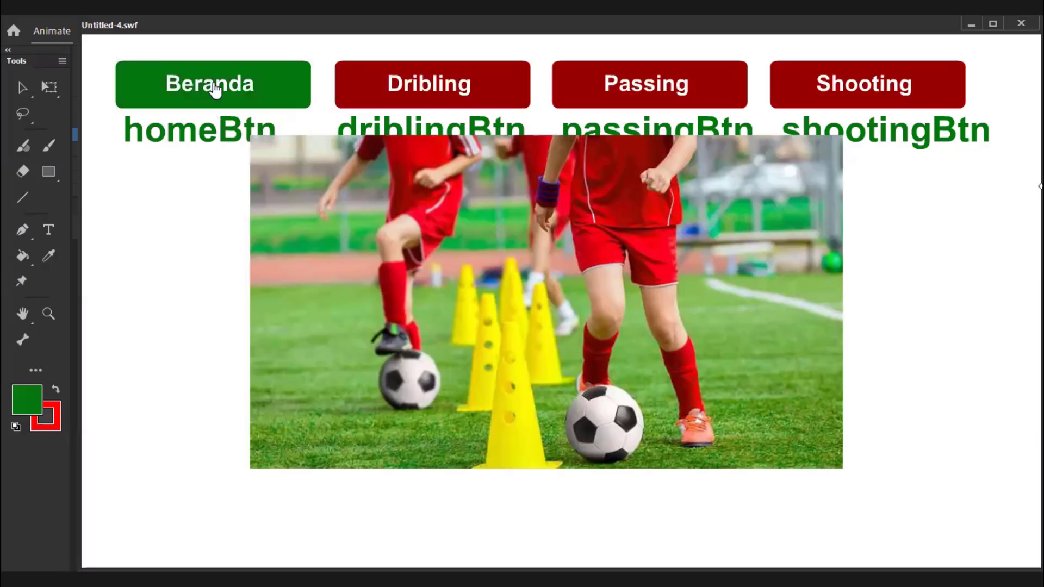
pyautogui.click(492, 87)
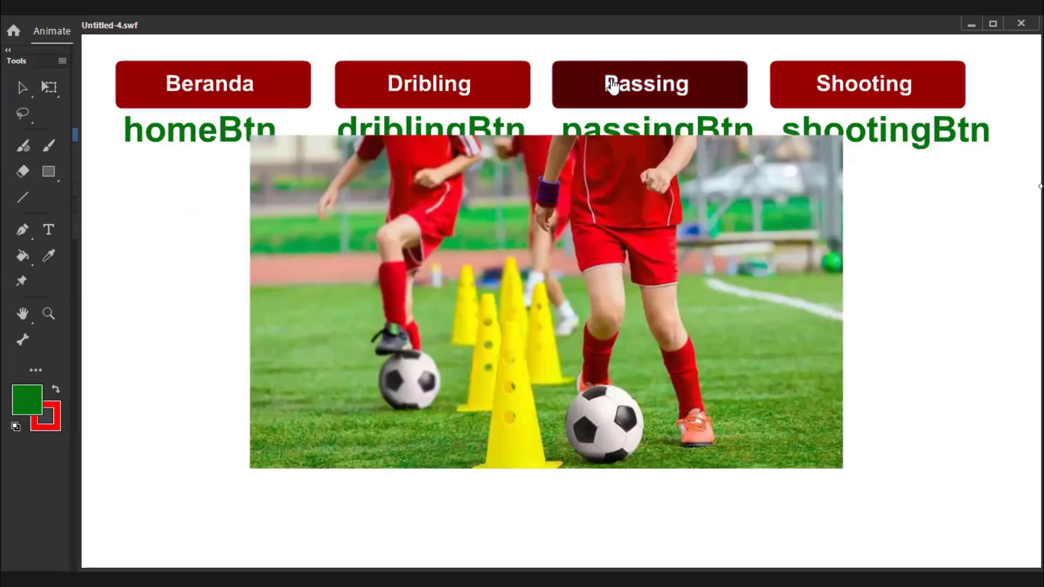
pyautogui.click(1026, 25)
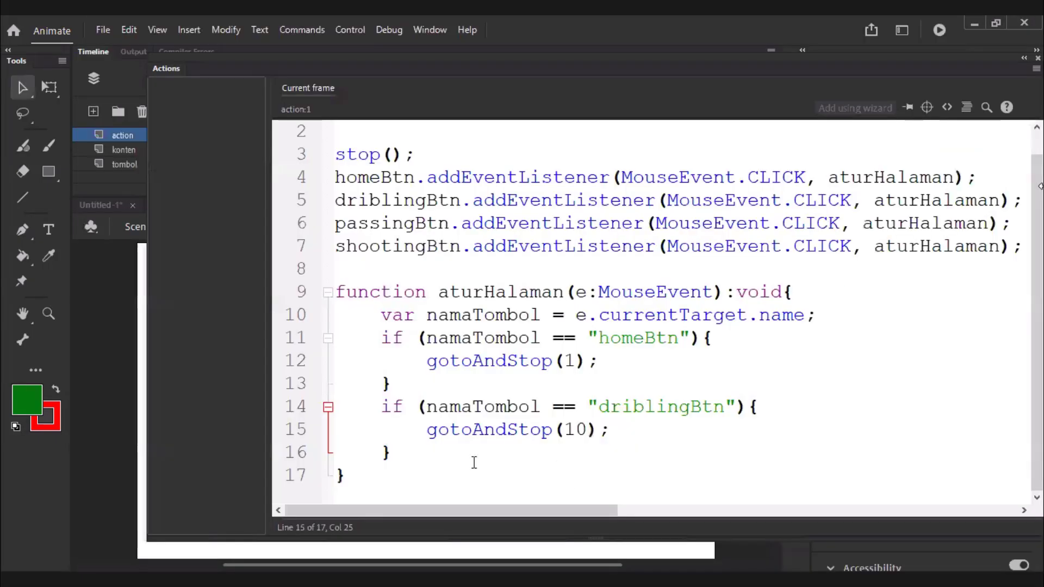
# Copy the driblingBtn if block and paste it on a new line 17 below the original.
pyautogui.click(474, 463)
pyautogui.press('Return')
pyautogui.moveTo(381, 383); pyautogui.dragTo(411, 427)
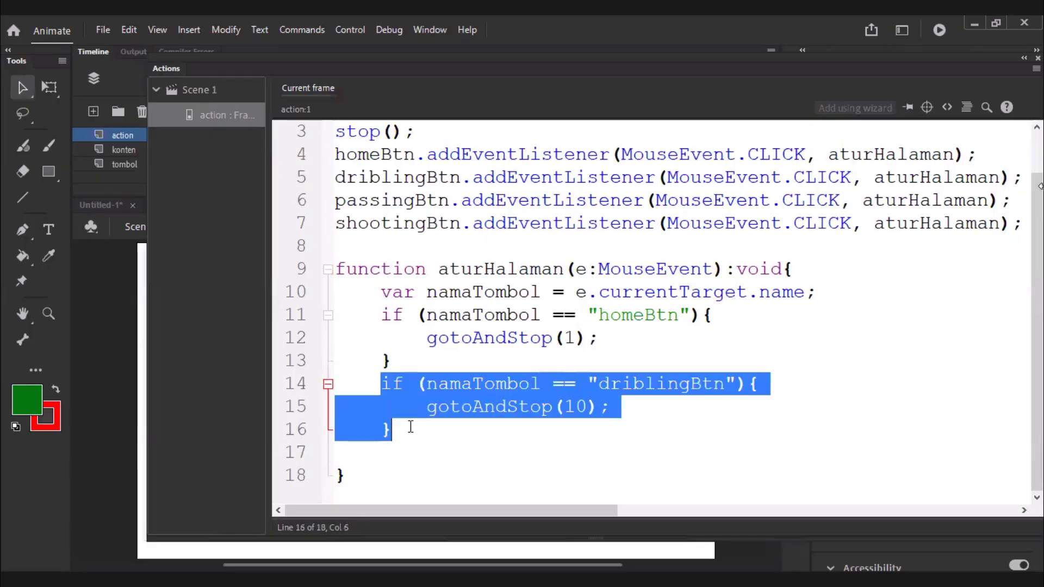
pyautogui.hotkey('ctrl', 'c')
pyautogui.click(552, 456)
pyautogui.hotkey('ctrl', 'v')
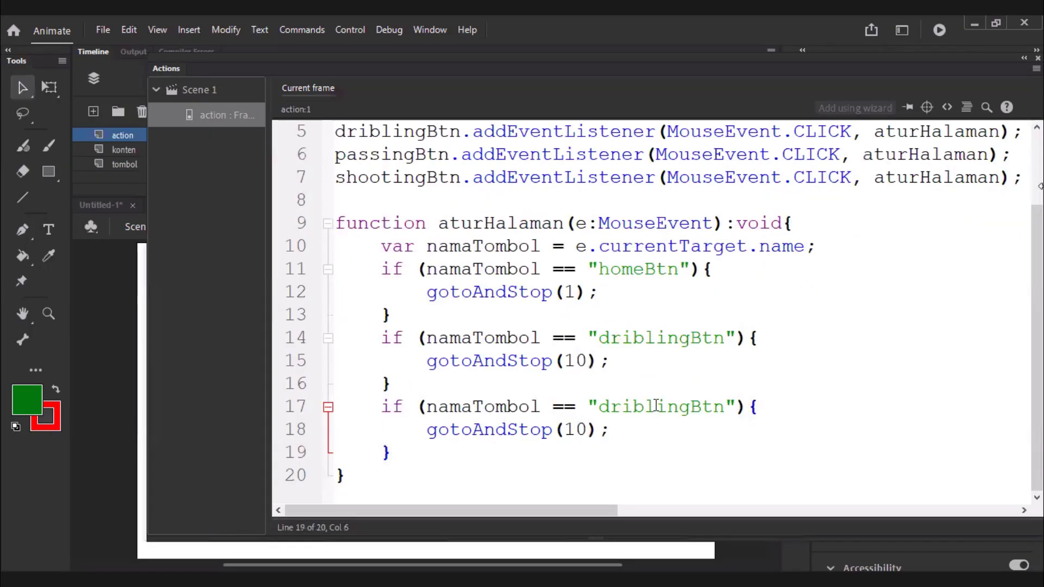
# In the block on line 17, change the button name to passingBtn and the gotoAndStop frame to 20.
pyautogui.moveTo(601, 411); pyautogui.dragTo(691, 416)
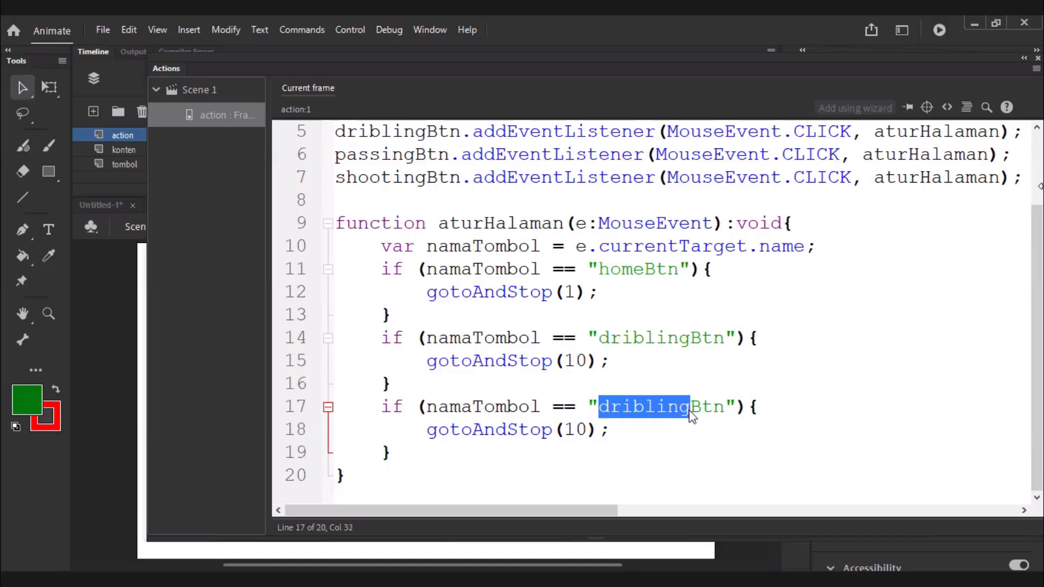
pyautogui.write('passing')
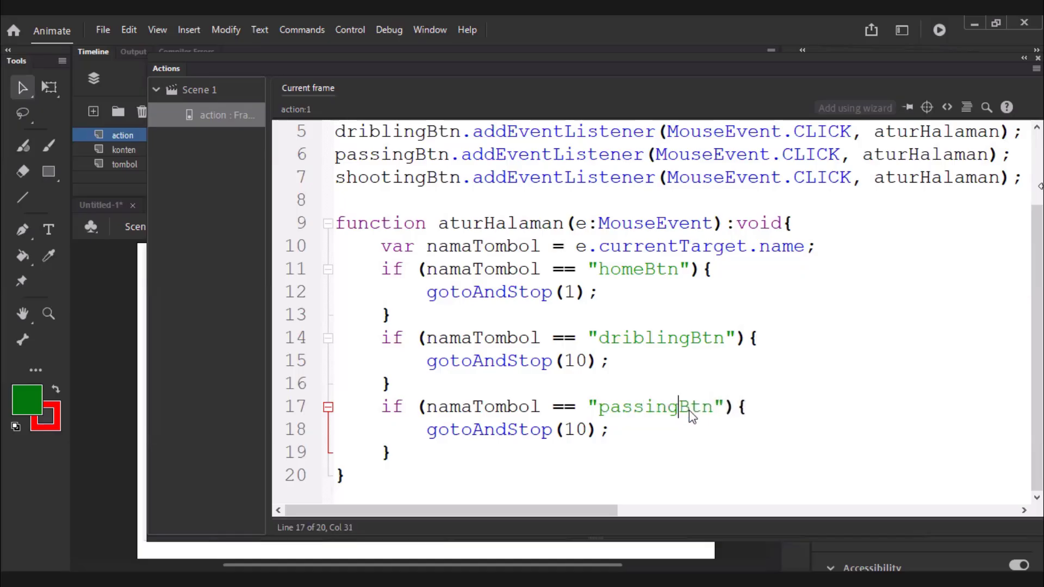
pyautogui.press('Down')
pyautogui.hotkey('shift', 'Left')
pyautogui.write('2')
# Paste another copy of the if block on line 20 and change it to shootingBtn with gotoAndStop(30).
pyautogui.press('Down')
pyautogui.press('Return')
pyautogui.hotkey('ctrl', 'v')
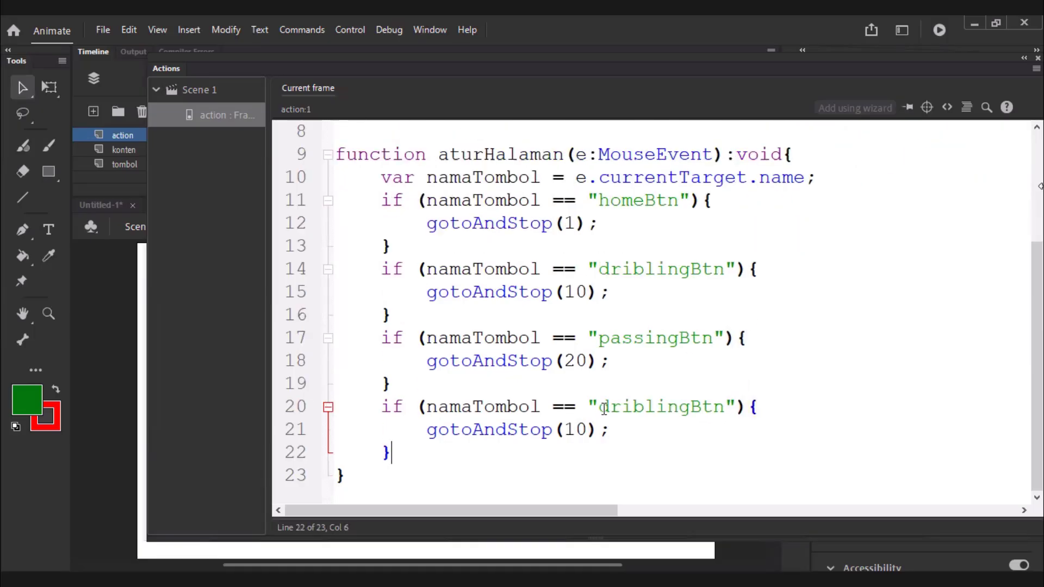
pyautogui.moveTo(604, 409); pyautogui.dragTo(681, 407)
pyautogui.write('sho')
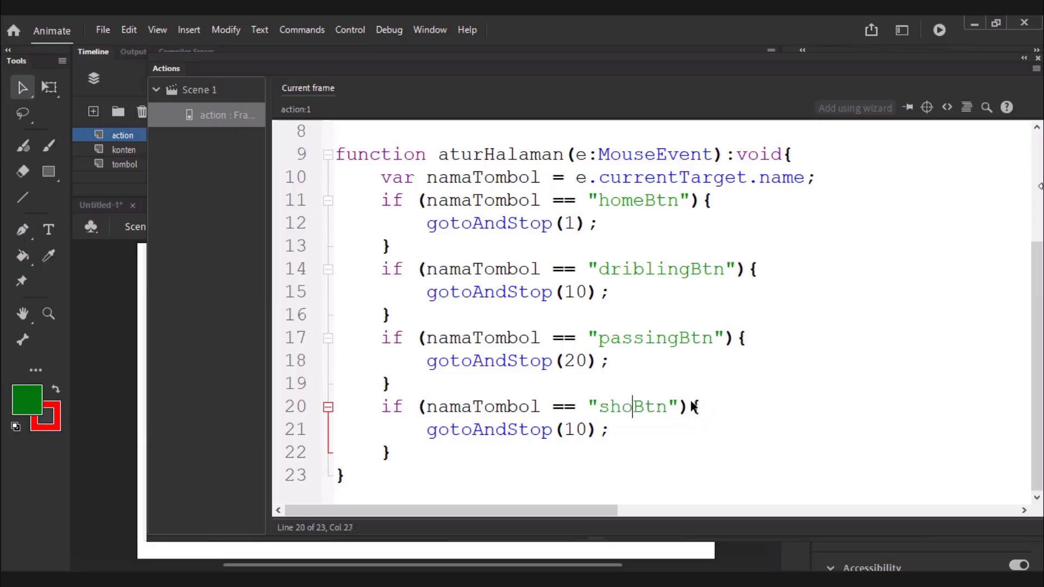
pyautogui.write('oting')
pyautogui.moveTo(577, 430); pyautogui.dragTo(571, 431)
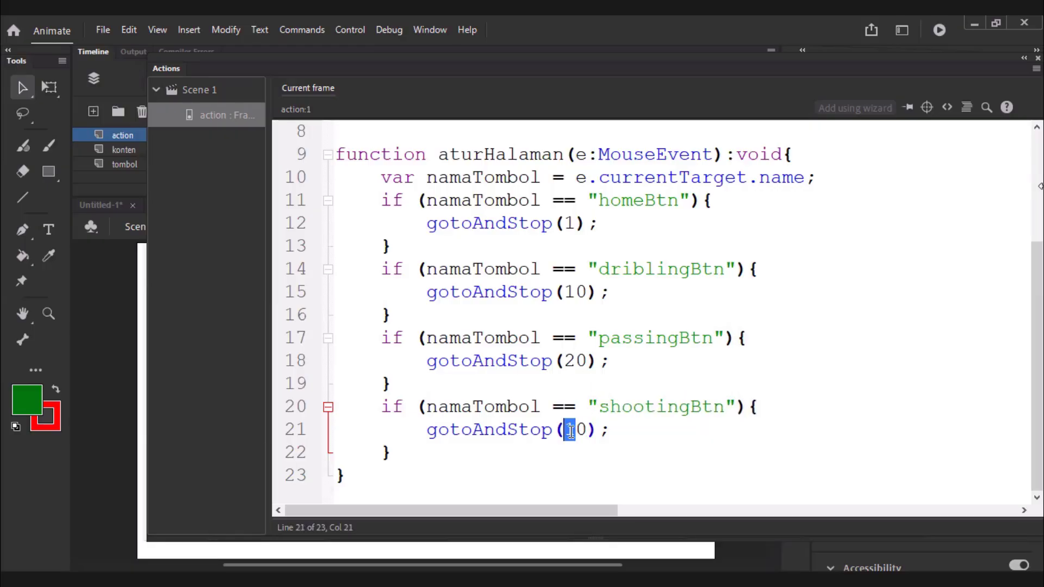
pyautogui.write('3')
pyautogui.click(663, 437)
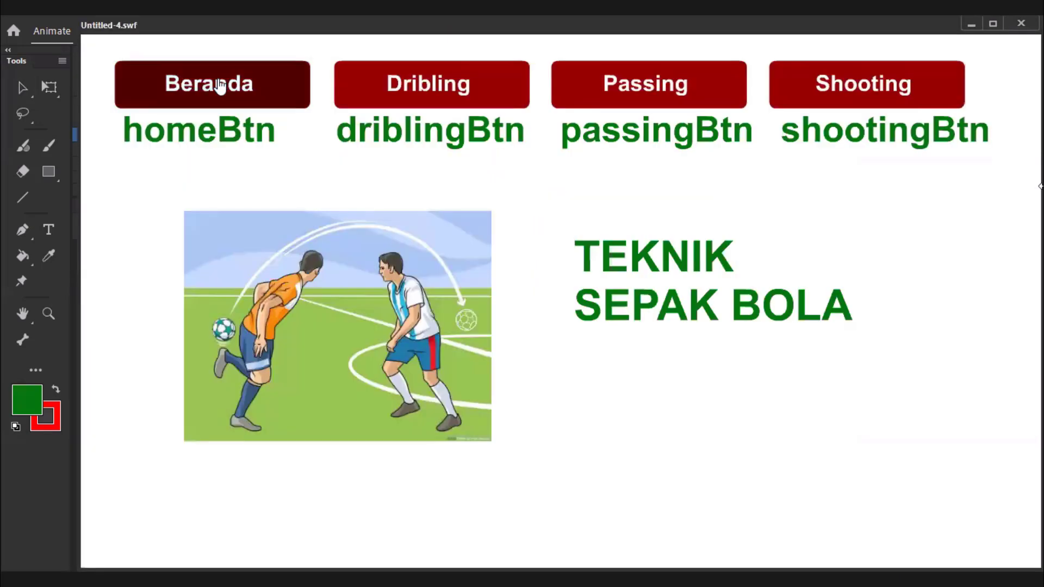
# Test the movie again and use the Beranda, Dribling, Passing and Shooting buttons to check each page's navigation.
pyautogui.click(451, 87)
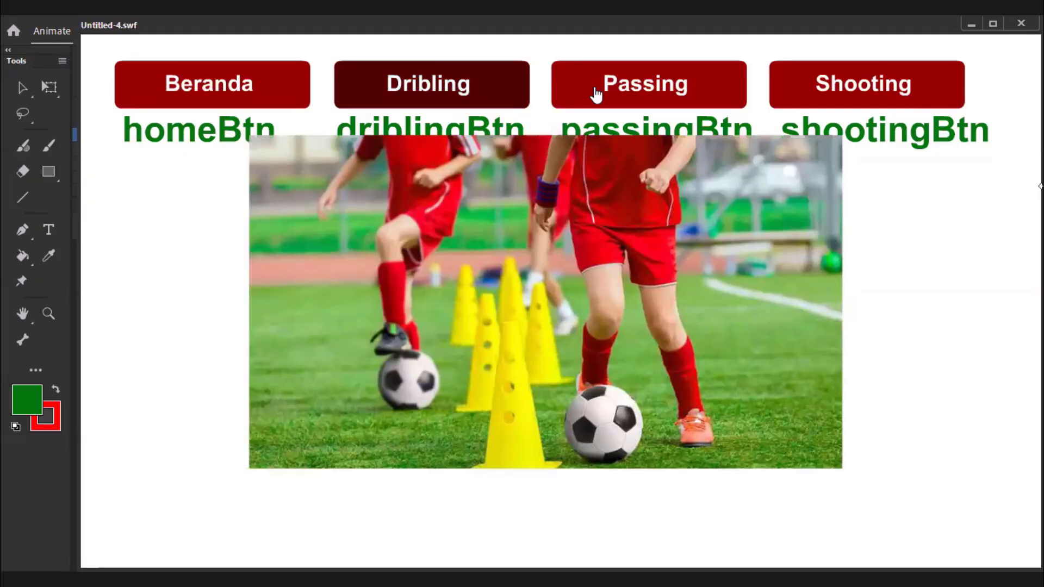
pyautogui.click(687, 98)
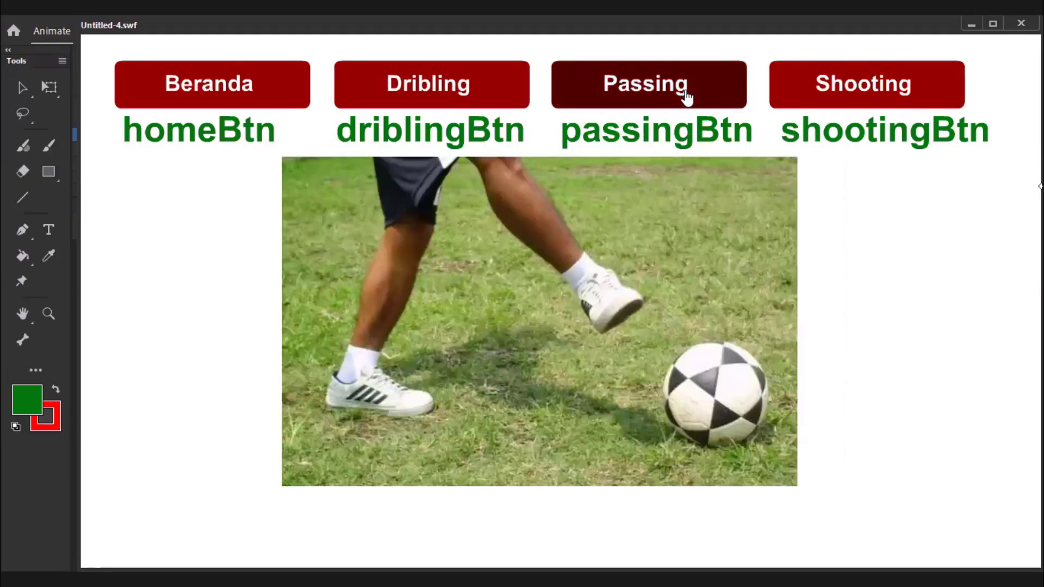
pyautogui.click(845, 99)
pyautogui.click(622, 99)
pyautogui.click(441, 99)
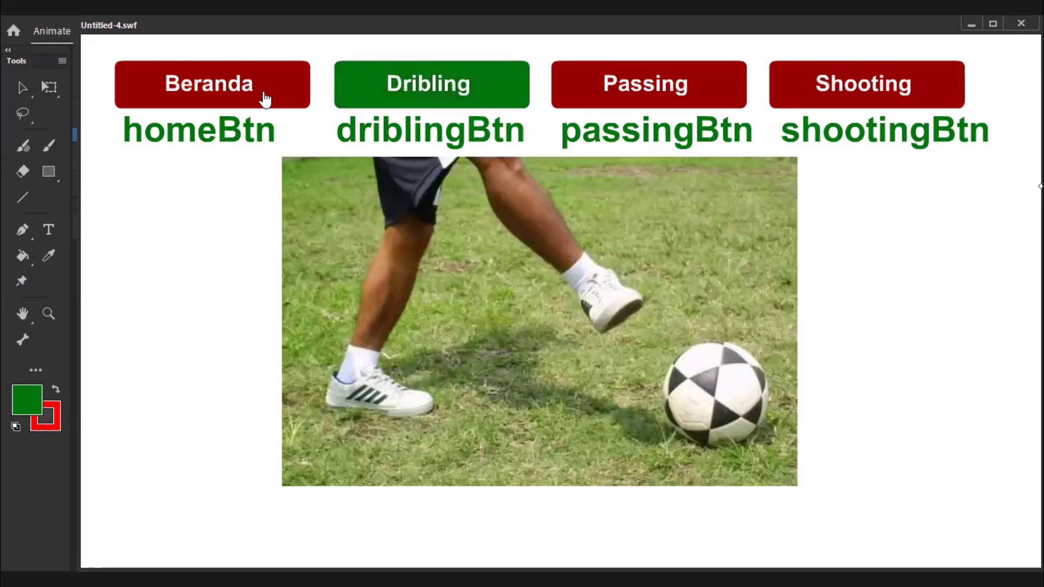
pyautogui.click(264, 98)
pyautogui.click(451, 99)
pyautogui.click(685, 96)
pyautogui.click(812, 91)
pyautogui.click(608, 91)
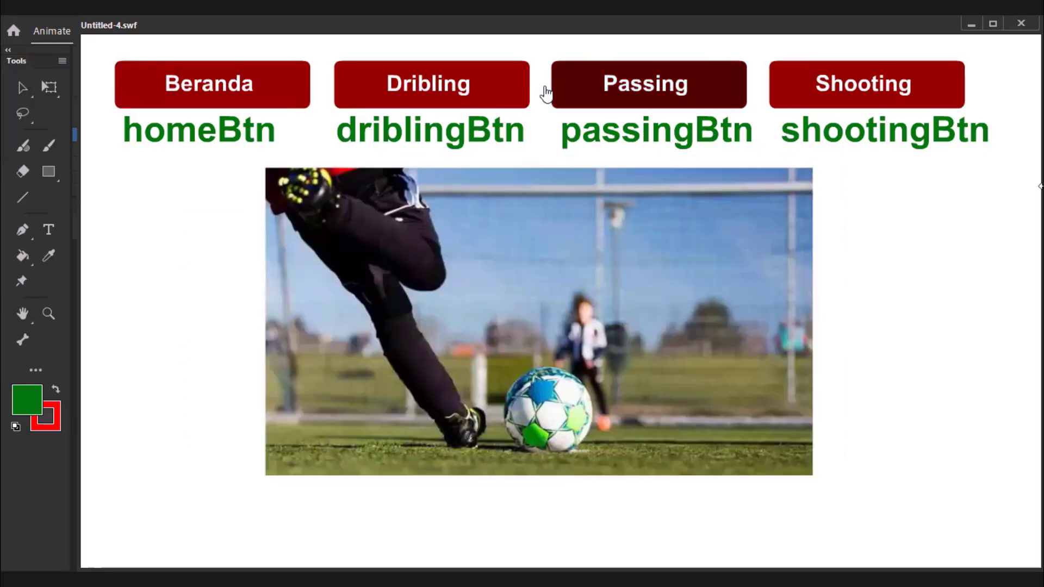
pyautogui.click(471, 90)
pyautogui.click(275, 92)
pyautogui.click(483, 93)
pyautogui.click(860, 97)
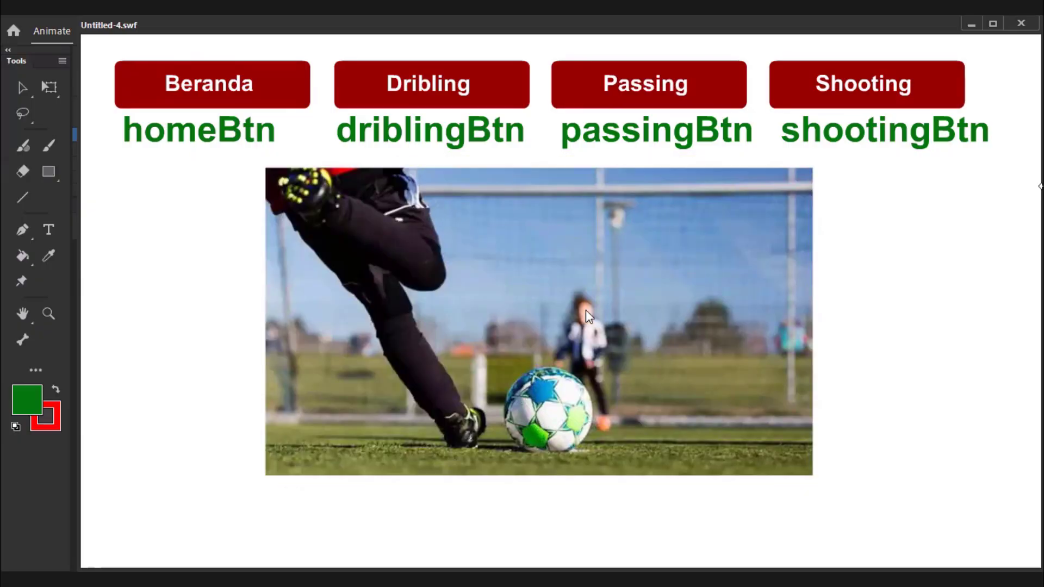
pyautogui.click(664, 88)
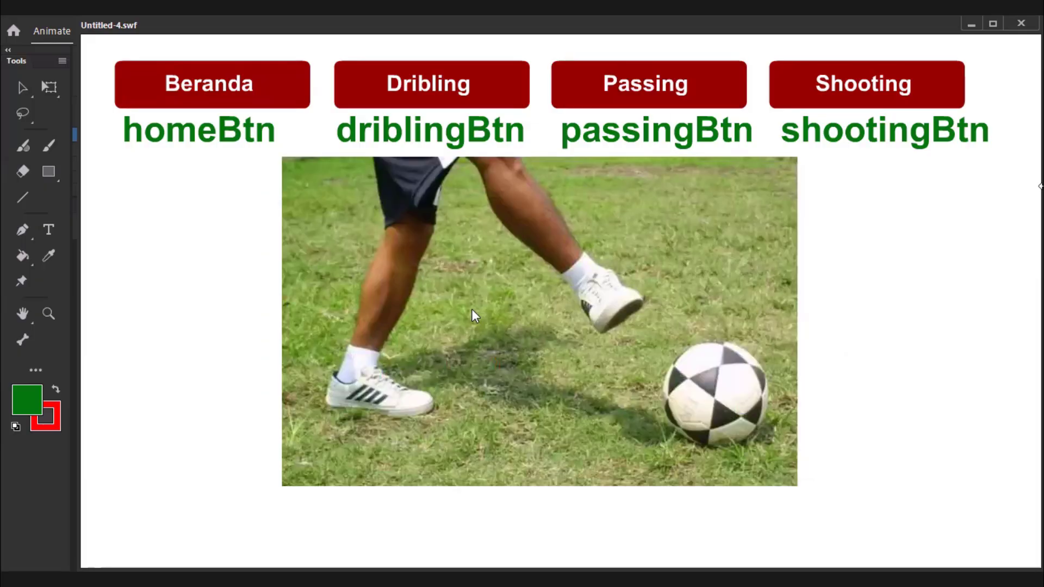
# Check the Dribling and Beranda buttons in the running test movie and close the preview.
pyautogui.click(439, 98)
pyautogui.click(237, 103)
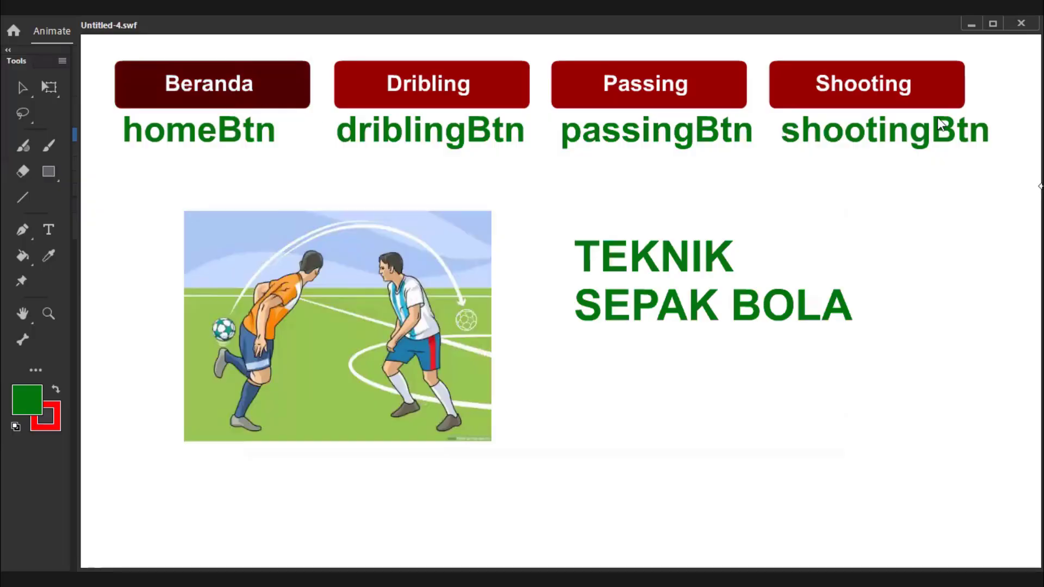
pyautogui.hotkey('ctrl', 'w')
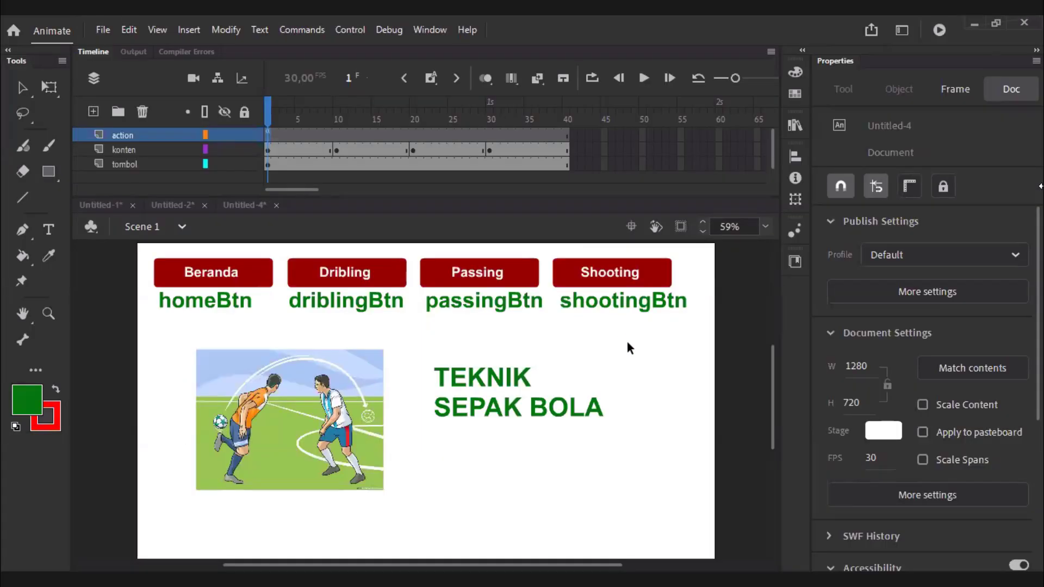
# Open the action layer's frame 1 script and delete the MouseEvent import statement and the blank line above stop().
pyautogui.press('F9')
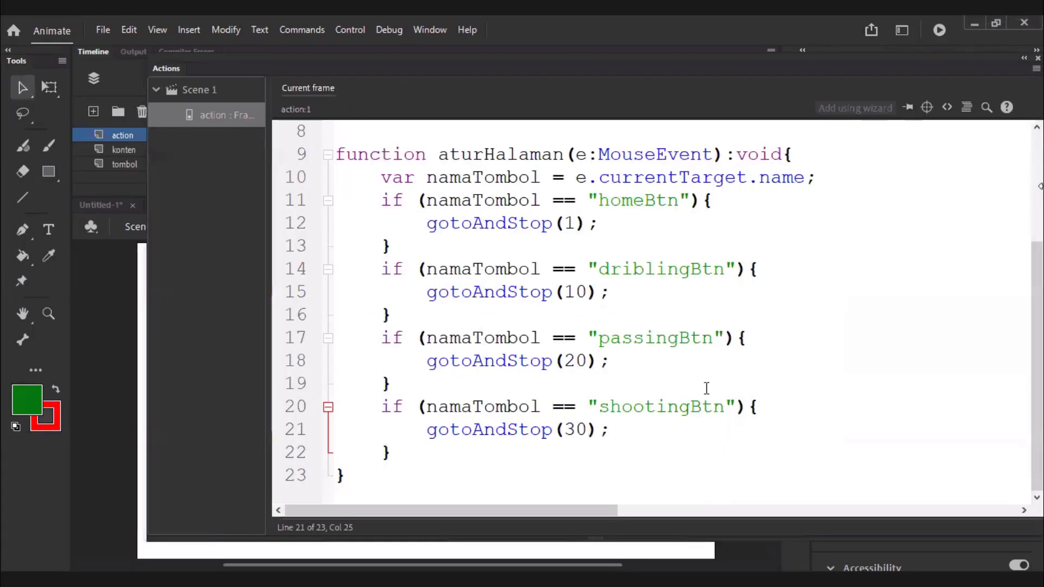
pyautogui.scroll(3, 707, 388)
pyautogui.moveTo(697, 163); pyautogui.dragTo(530, 131)
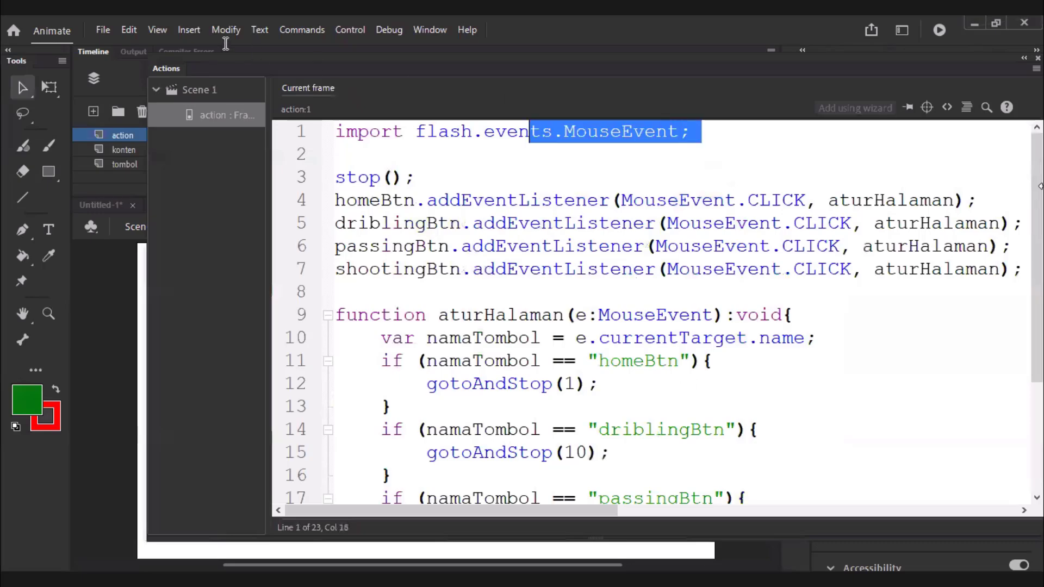
pyautogui.moveTo(225, 44); pyautogui.dragTo(216, 44)
pyautogui.press('Delete')
pyautogui.press('Delete')
pyautogui.press('Delete')
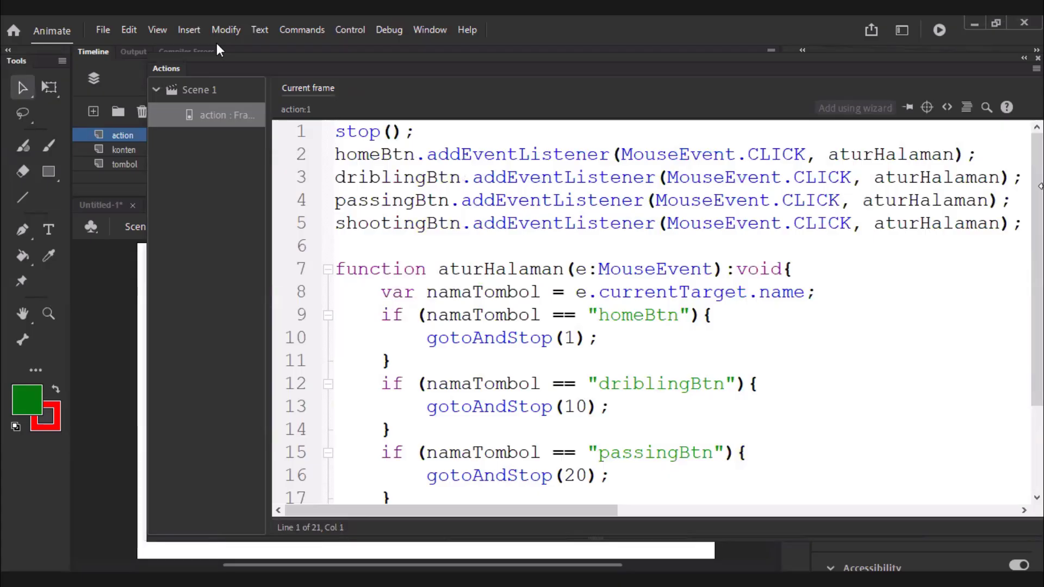
# Insert the comment "//digunakan agar diam di frame 1" on a new line above stop().
pyautogui.press('Return')
pyautogui.press('Up')
pyautogui.write('//')
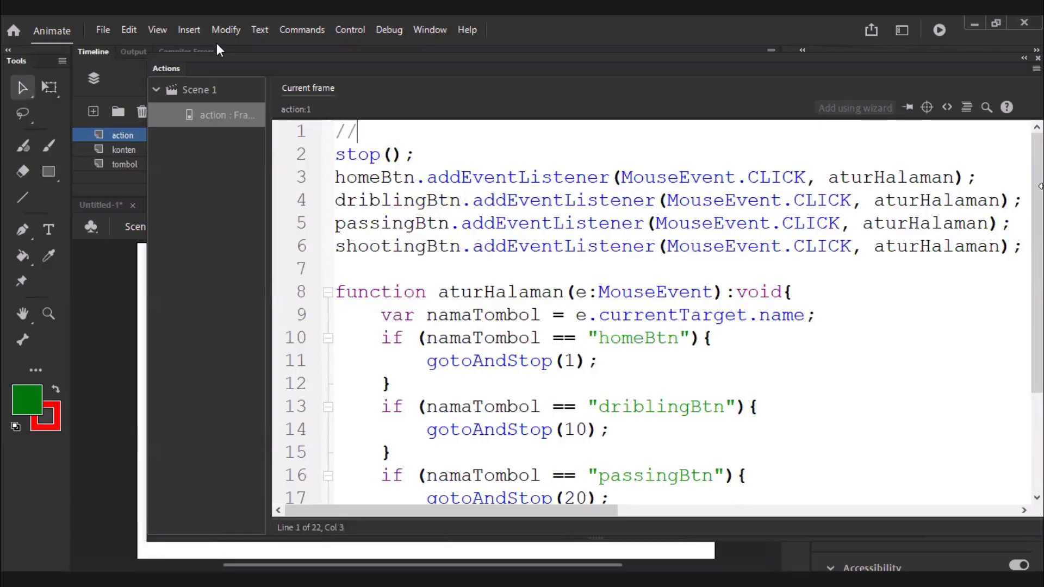
pyautogui.write('digunakan n')
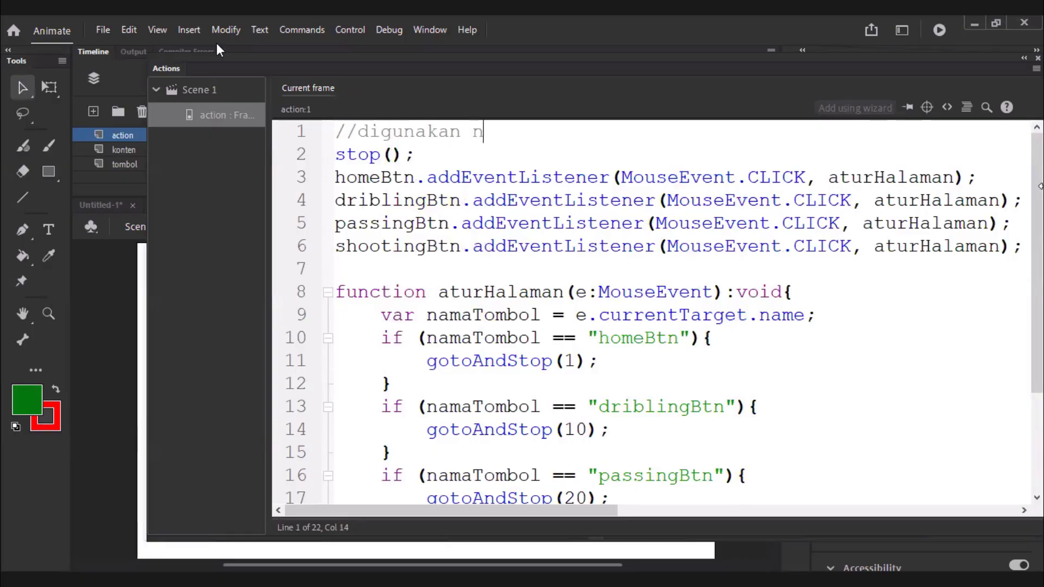
pyautogui.press('BackSpace')
pyautogui.write('aga')
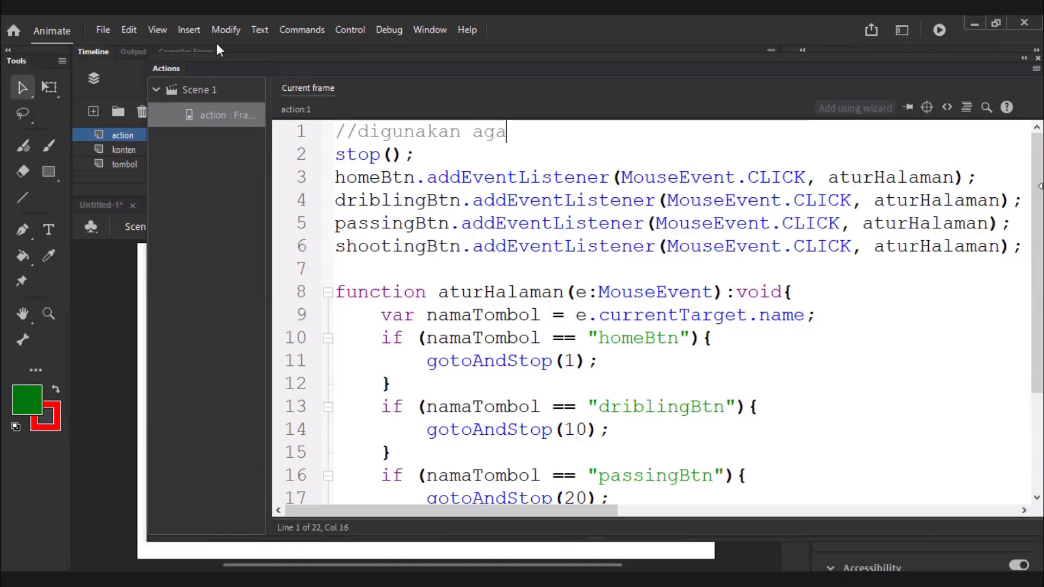
pyautogui.write('r diam di frame 1')
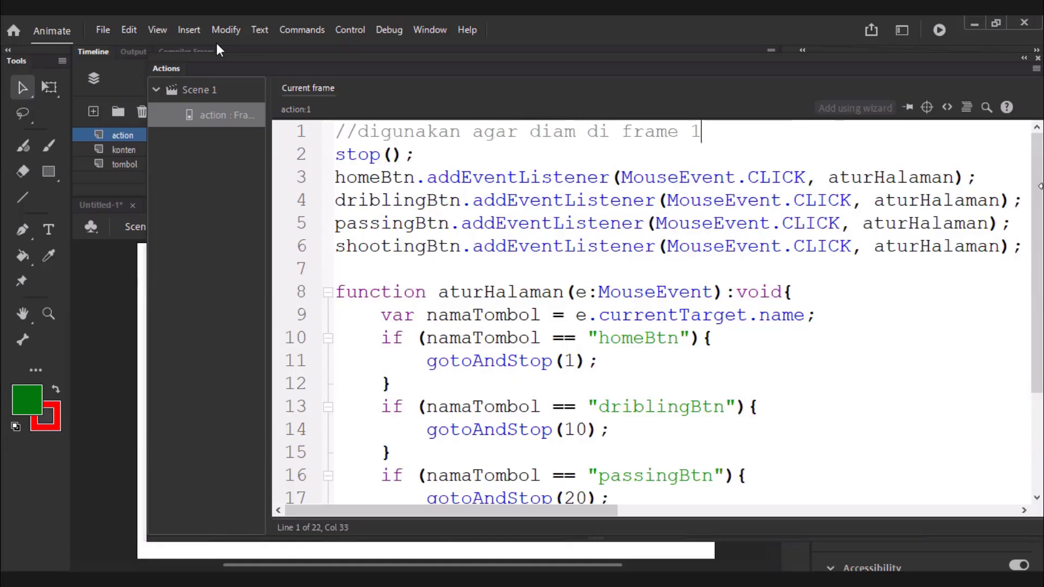
# Add the comment "//tombol perlu diberi perintah" on a new line between stop() and the homeBtn event listener.
pyautogui.press('Down')
pyautogui.press('Return')
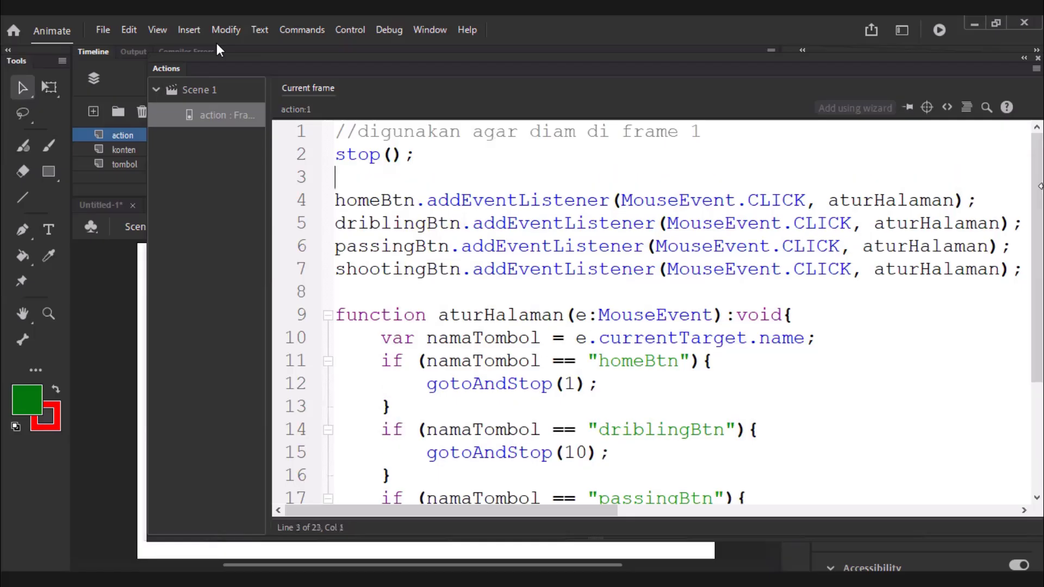
pyautogui.write('//tombol perl')
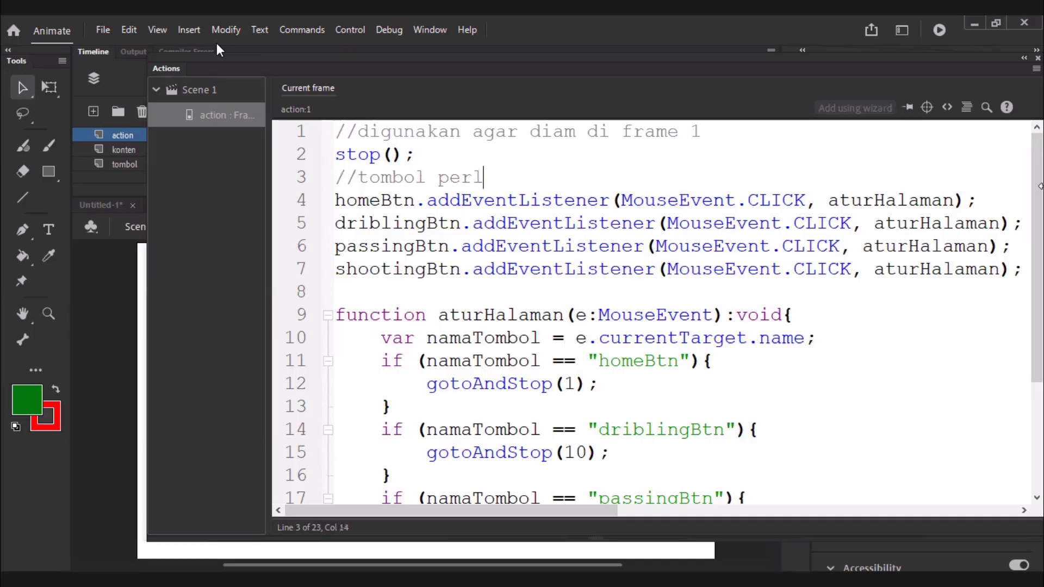
pyautogui.write('u diberi k')
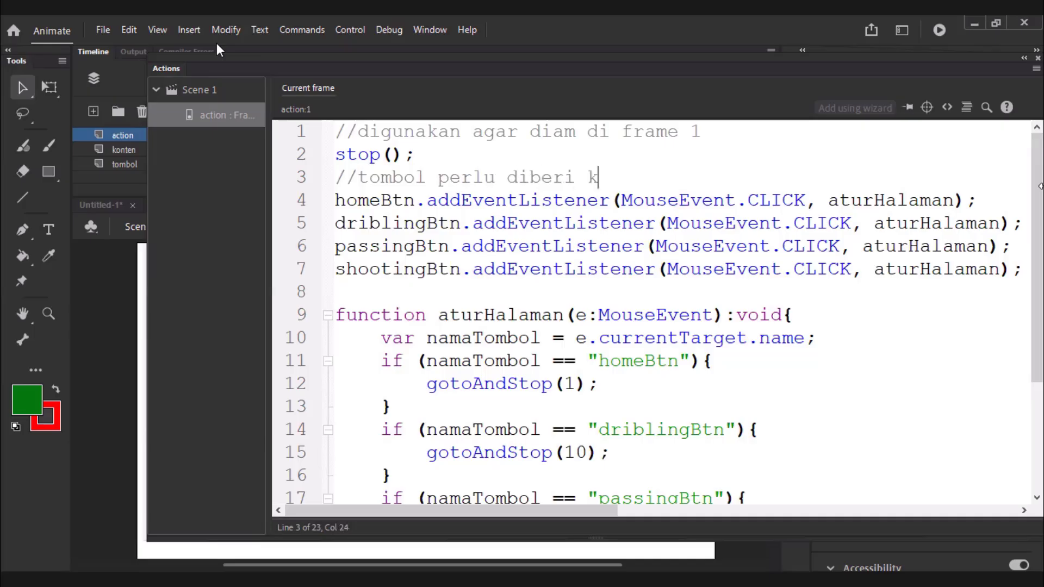
pyautogui.press('BackSpace')
pyautogui.write('perintah')
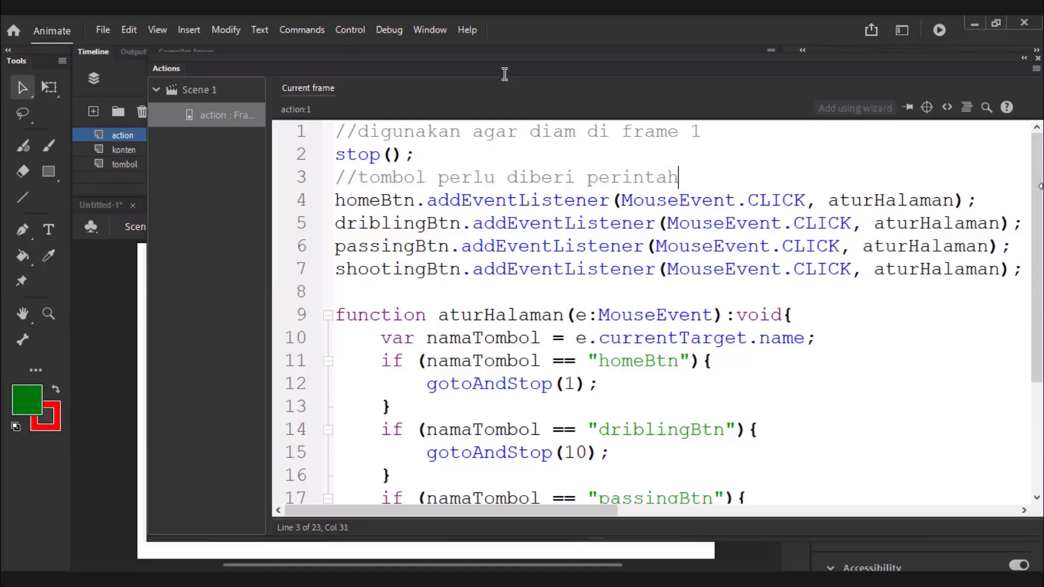
# Reposition the script window, widen its code area, and select addEventListener in the homeBtn line.
pyautogui.moveTo(598, 59); pyautogui.dragTo(487, 52)
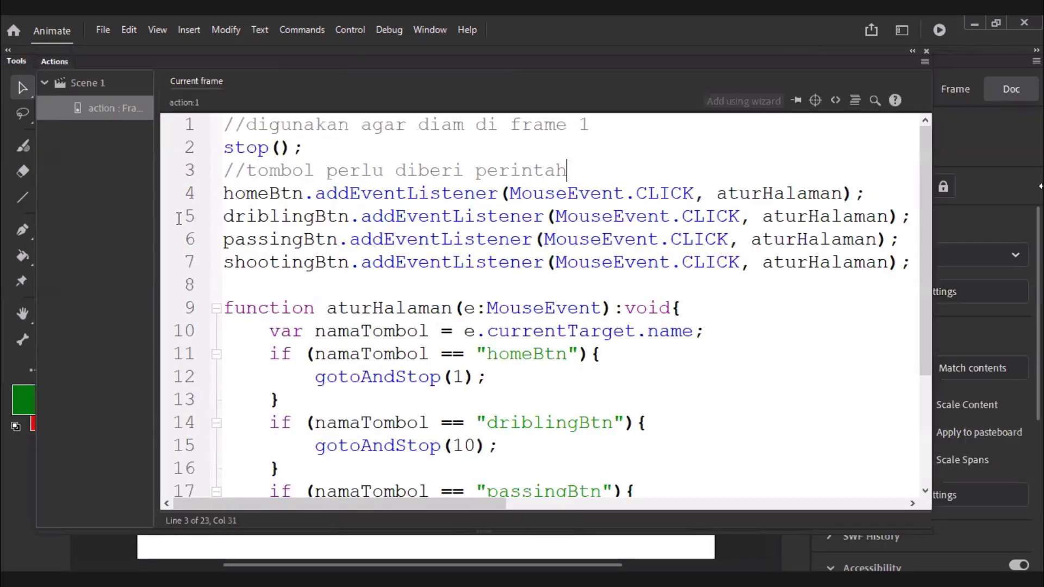
pyautogui.moveTo(148, 218); pyautogui.dragTo(70, 219)
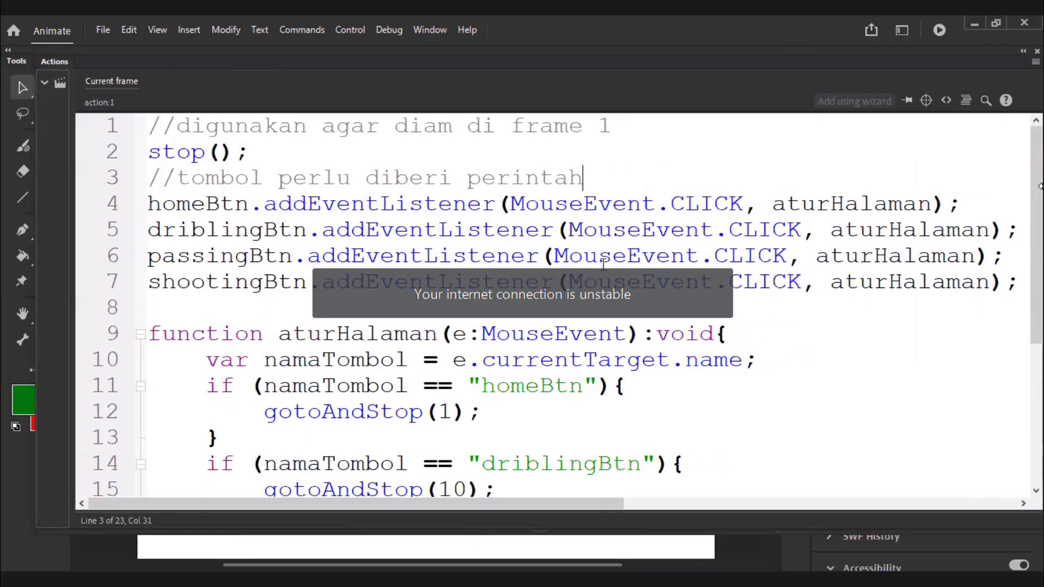
pyautogui.click(366, 205)
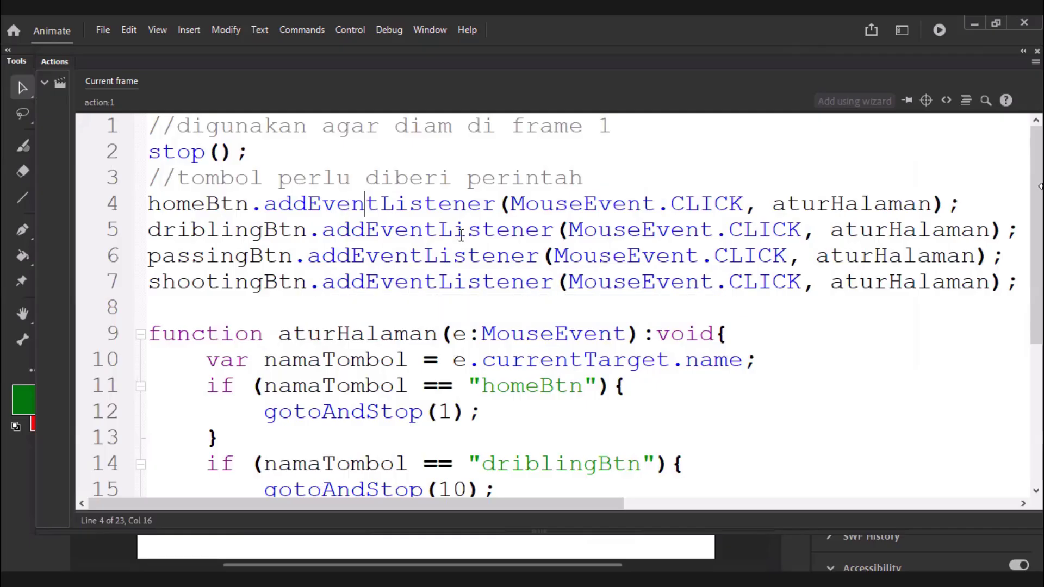
pyautogui.doubleClick(366, 204)
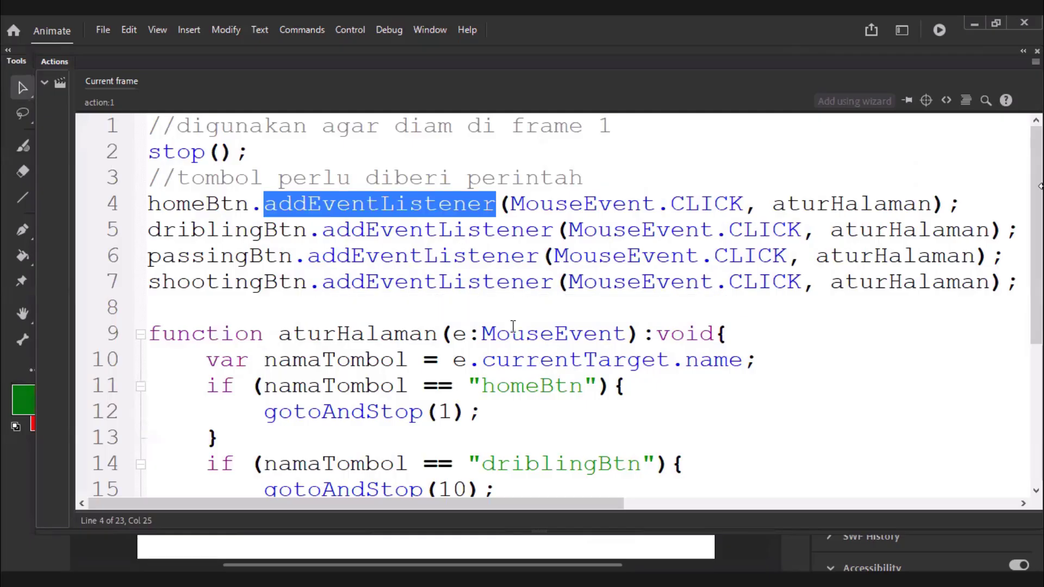